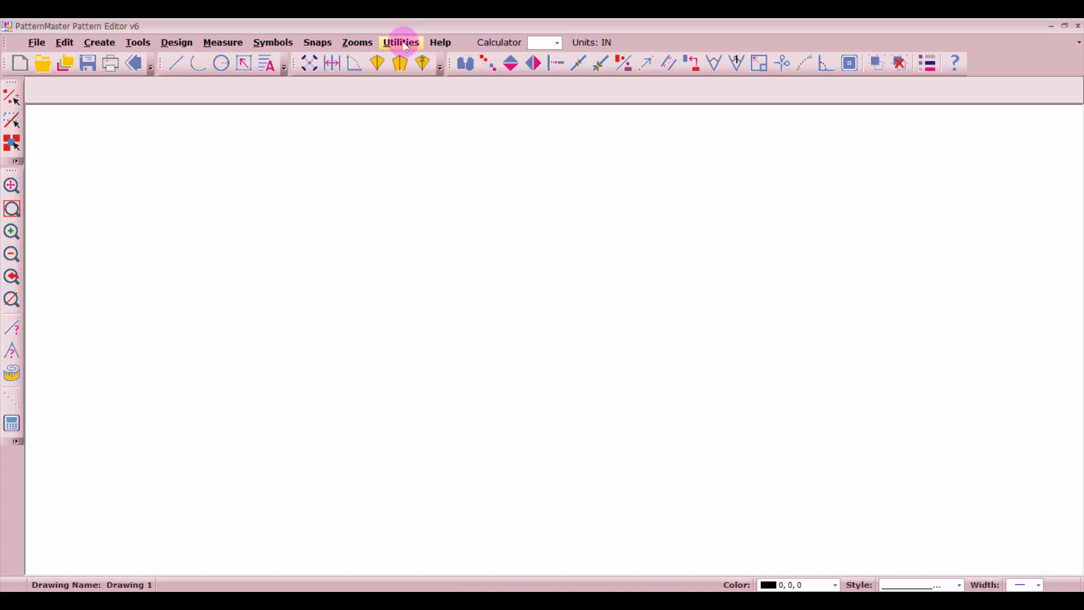
Use the Calculator utility to convert a full-circle circumference of 32.5 inches to its radius.
{"action": "left_click", "coordinate": [406, 44]}
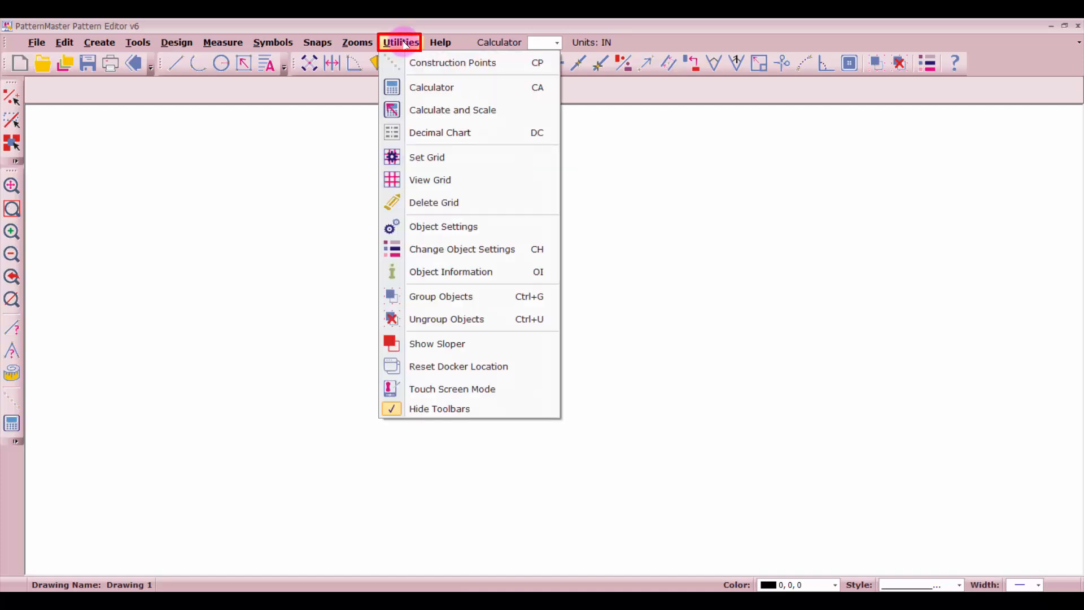
{"action": "left_click", "coordinate": [438, 86]}
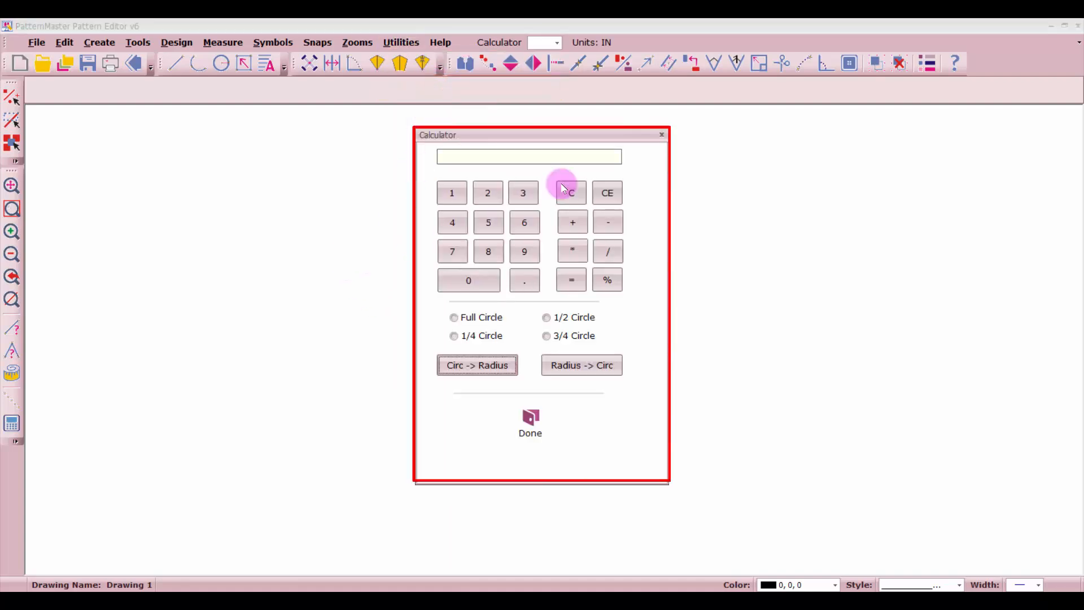
{"action": "left_click", "coordinate": [525, 194]}
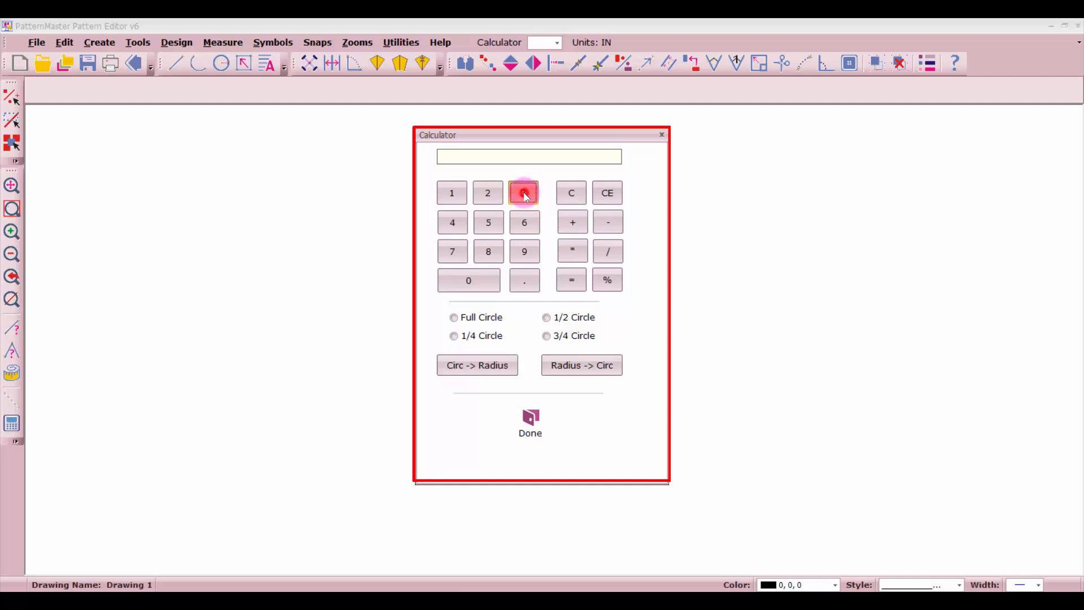
{"action": "left_click", "coordinate": [489, 192]}
{"action": "left_click", "coordinate": [524, 281]}
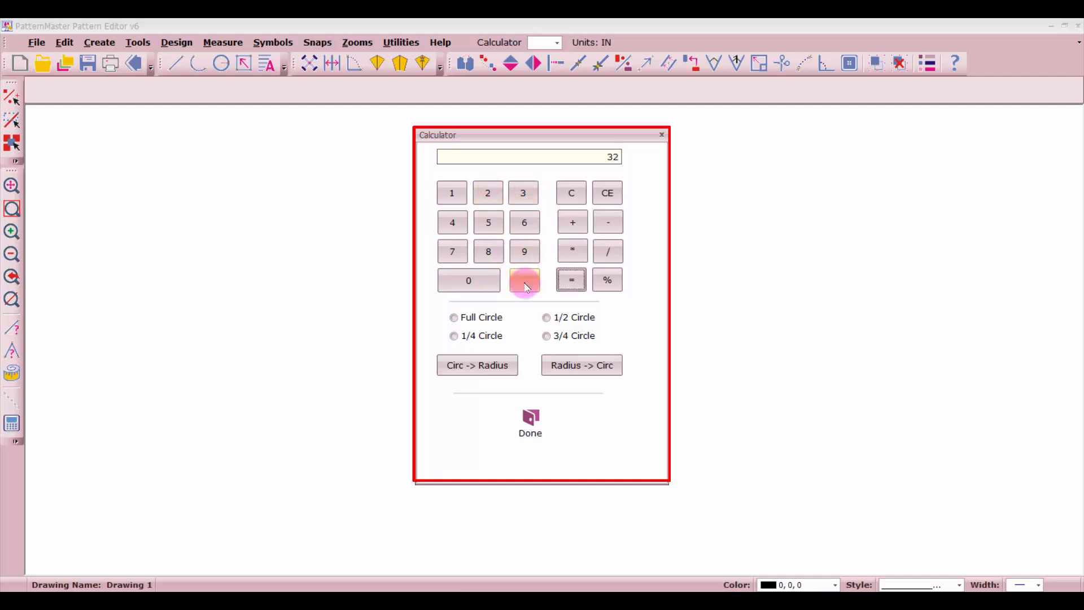
{"action": "left_click", "coordinate": [491, 226]}
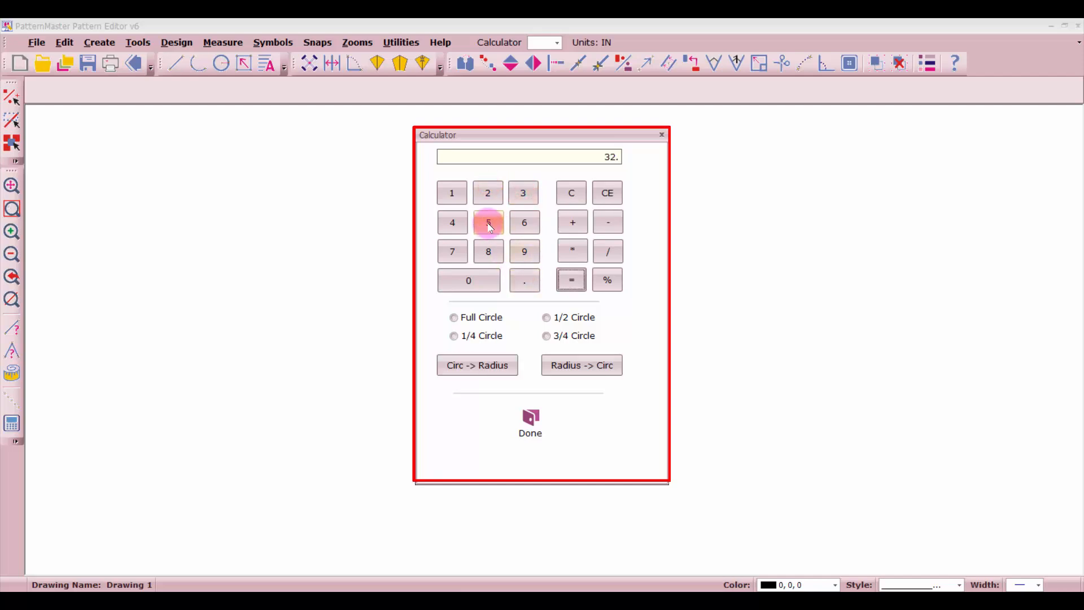
{"action": "left_click", "coordinate": [454, 318]}
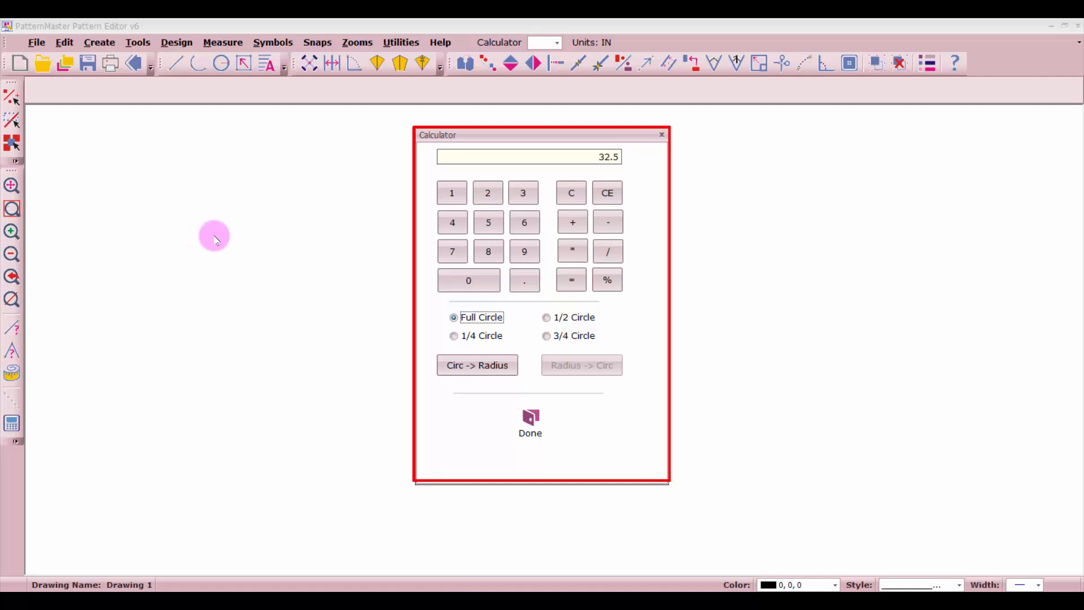
{"action": "left_click", "coordinate": [502, 367]}
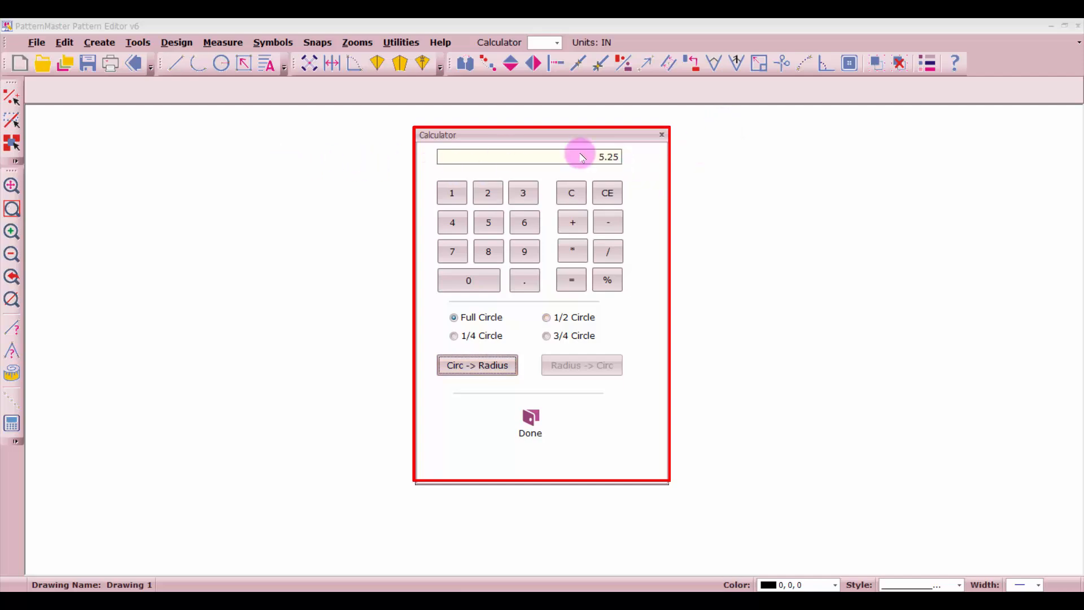
{"action": "left_click", "coordinate": [547, 420]}
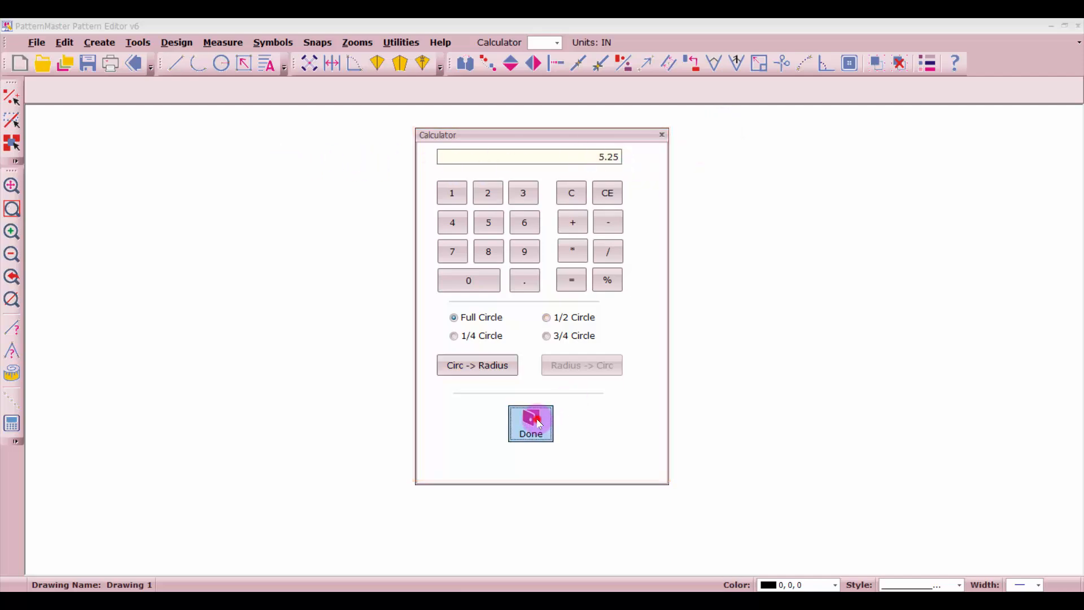
Draw a circle with a radius of 5.25 inches in the upper-left area of the drawing.
{"action": "left_click", "coordinate": [225, 63]}
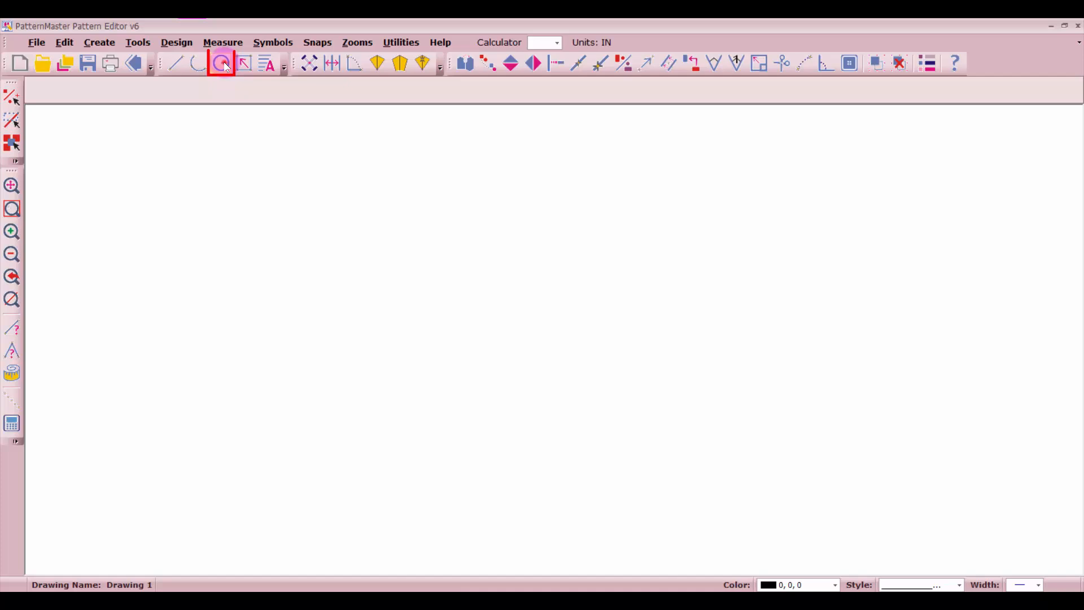
{"action": "left_click", "coordinate": [219, 240]}
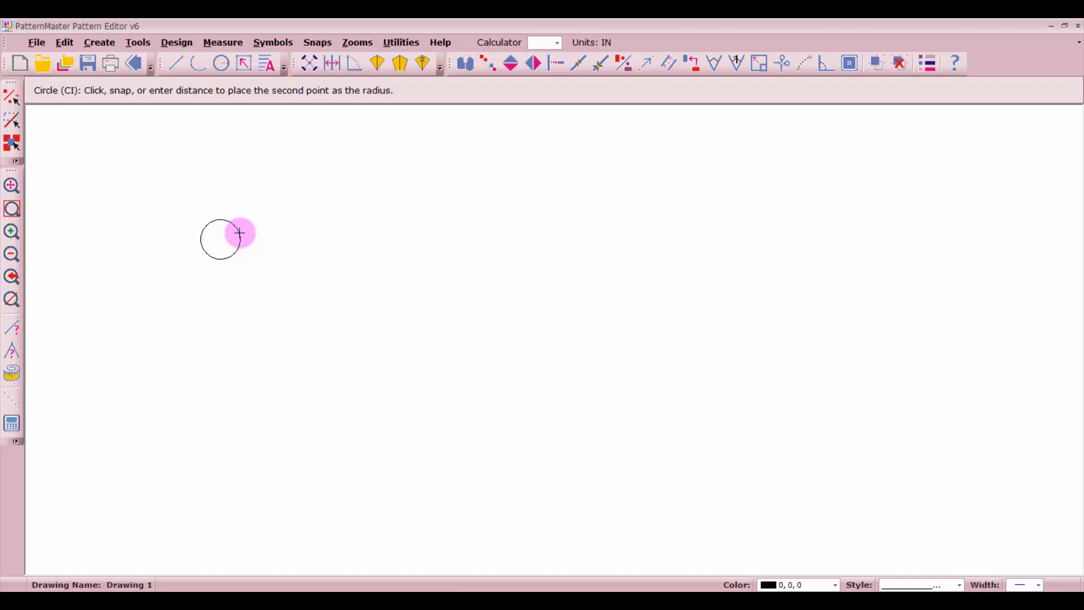
{"action": "type", "text": "5.25"}
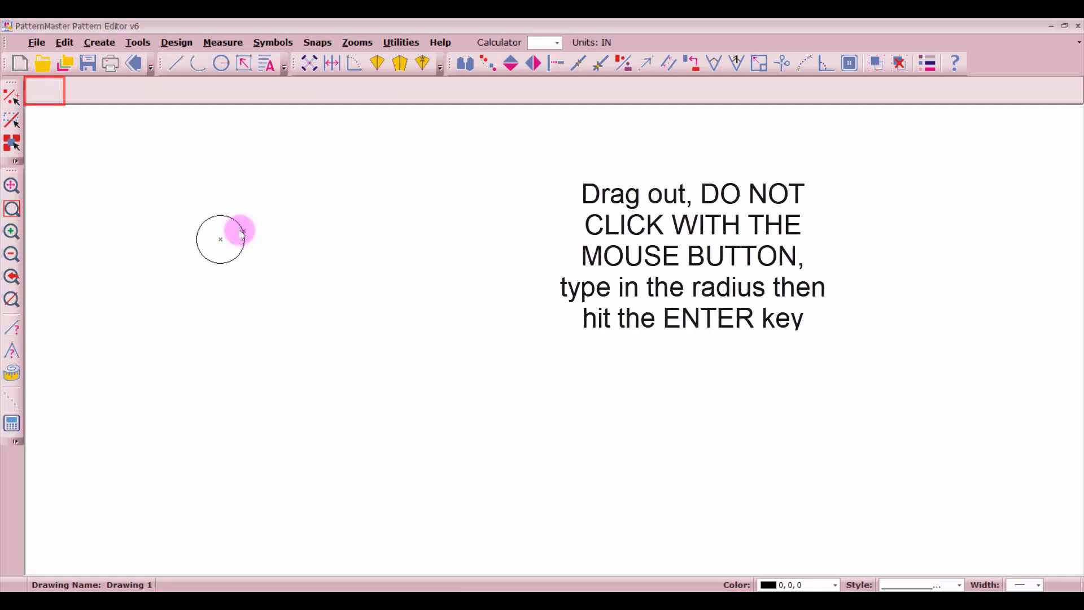
{"action": "key", "text": "Return"}
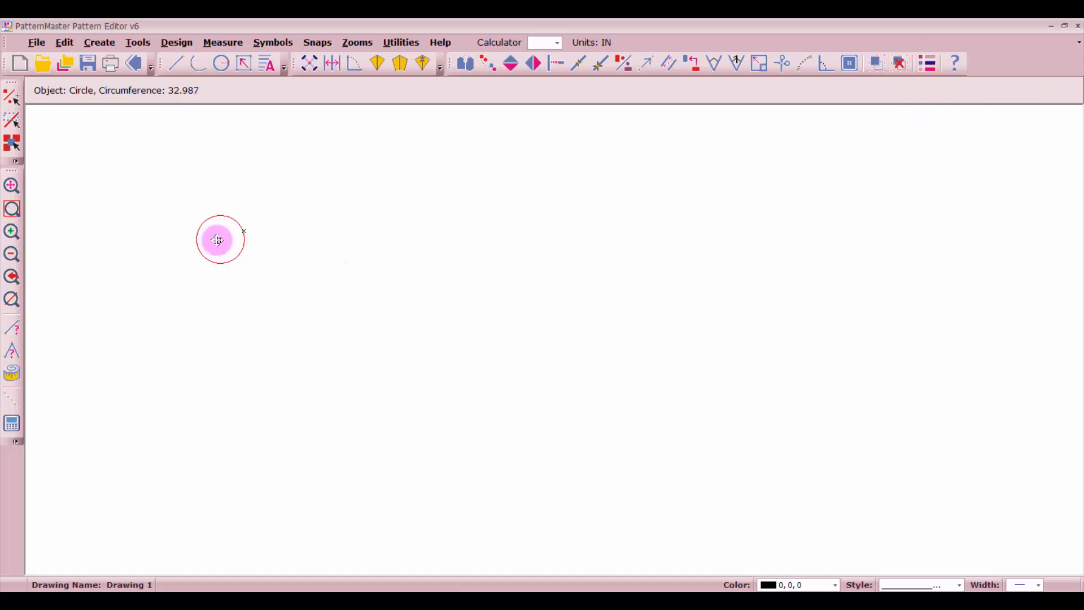
Add the circle's 5.25 inch radius to the 24 inch length with the quick calculator.
{"action": "left_click", "coordinate": [175, 63]}
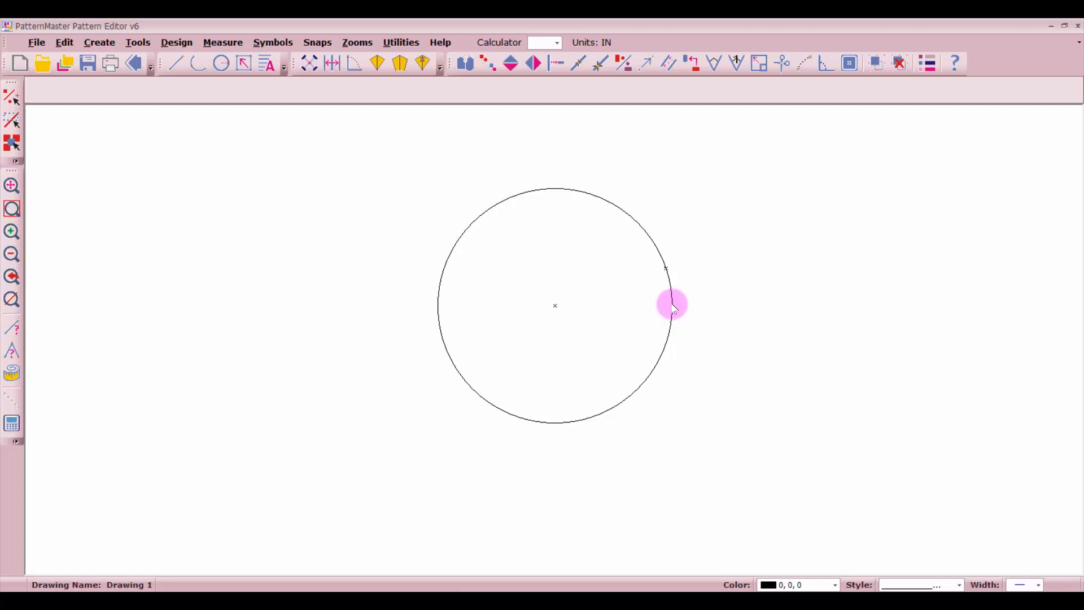
{"action": "left_click", "coordinate": [558, 44]}
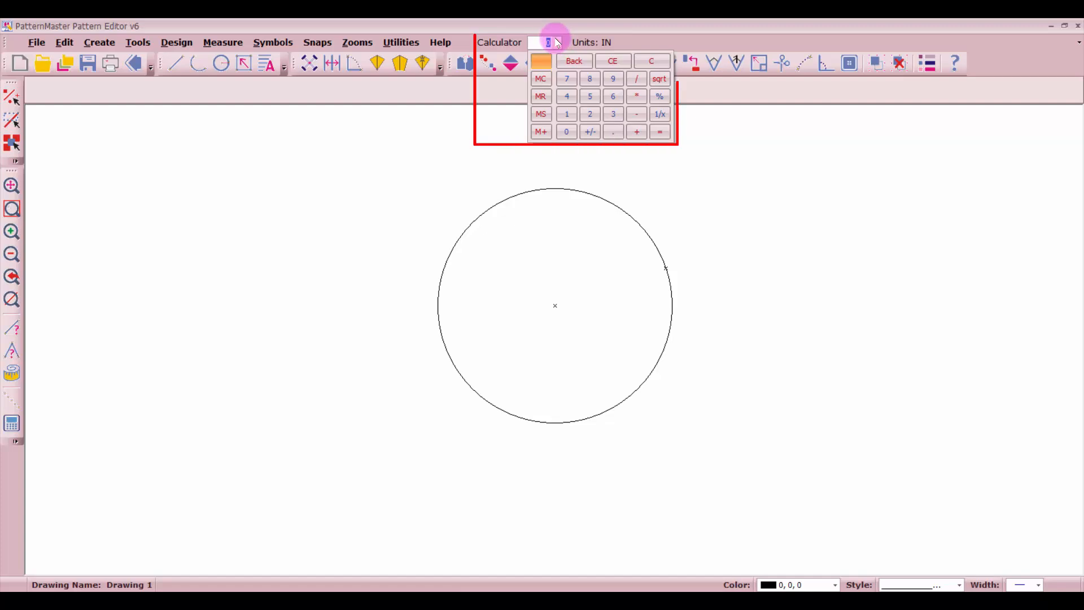
{"action": "type", "text": "24"}
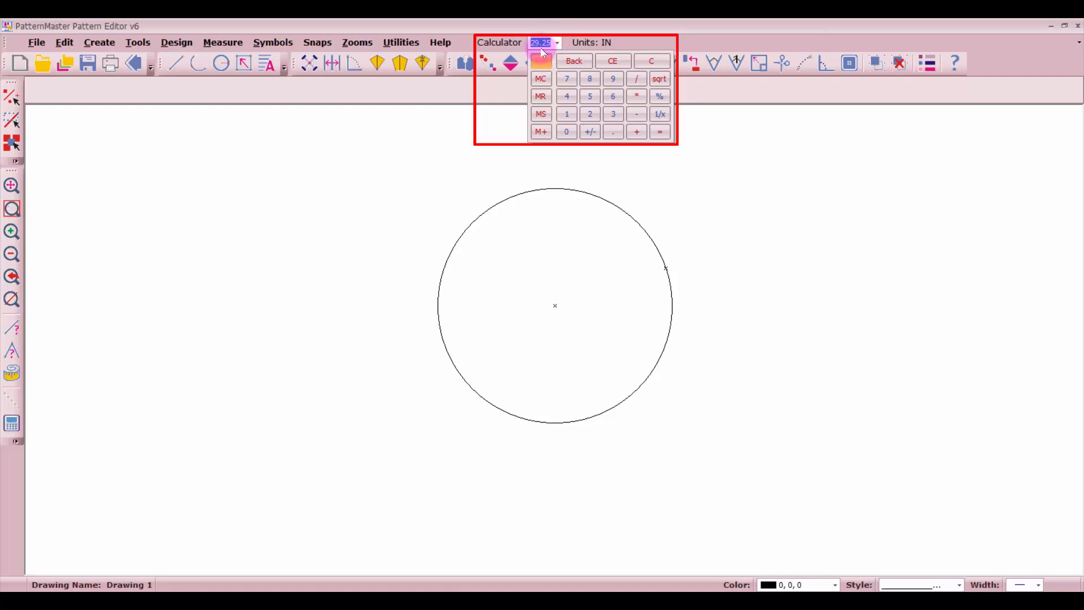
{"action": "left_click", "coordinate": [542, 59]}
{"action": "left_click", "coordinate": [719, 270]}
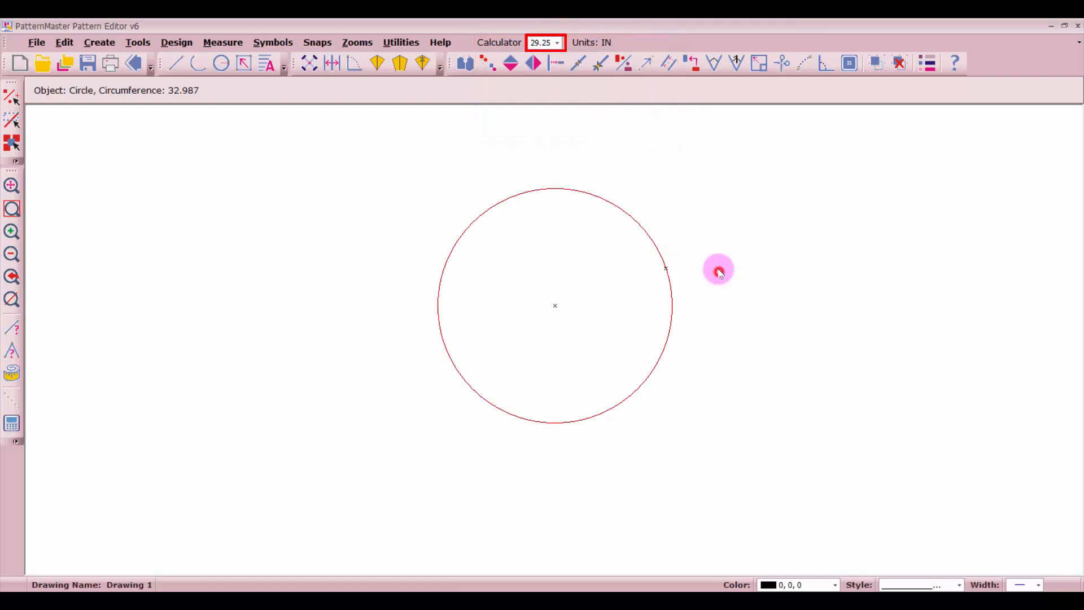
Draw a 29.25 inch horizontal line rightward from the circle's center and trim off its inner part at the circle with Intersect.
{"action": "left_click", "coordinate": [175, 63]}
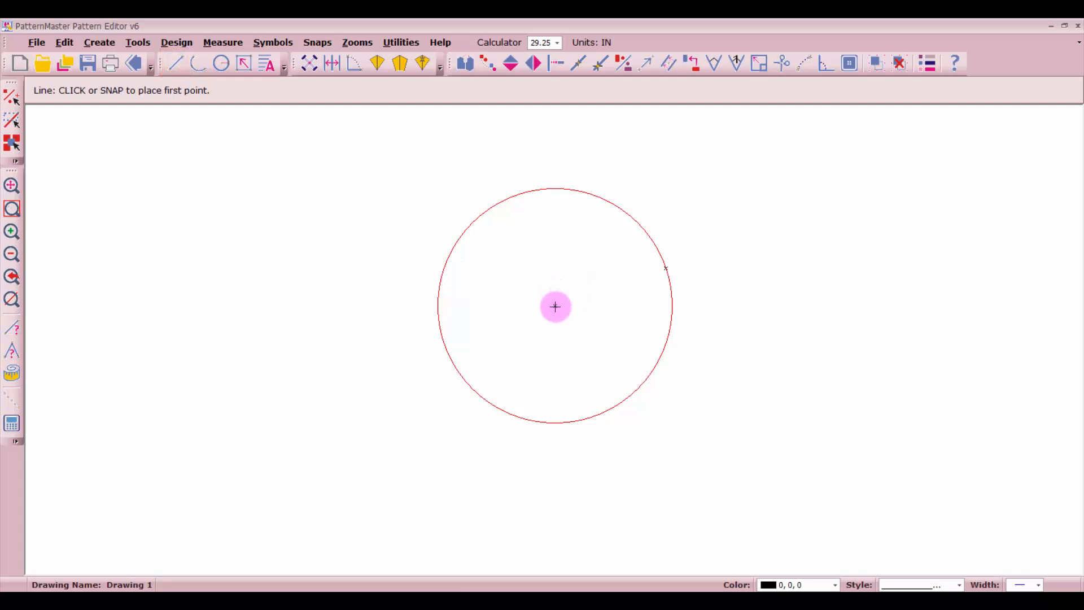
{"action": "left_click", "coordinate": [555, 307]}
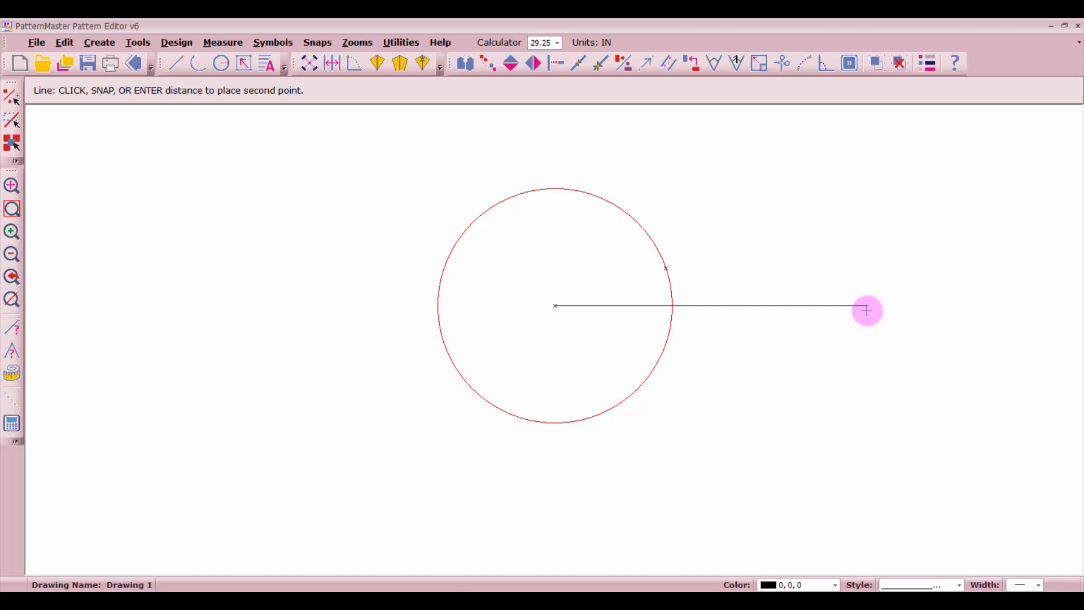
{"action": "type", "text": "29.25"}
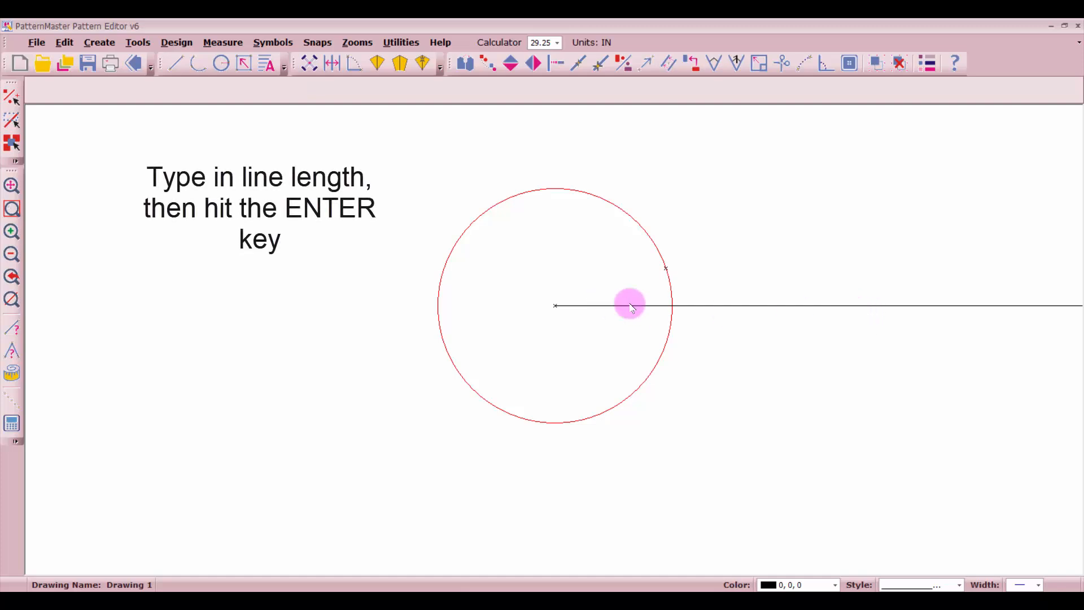
{"action": "left_click", "coordinate": [557, 66]}
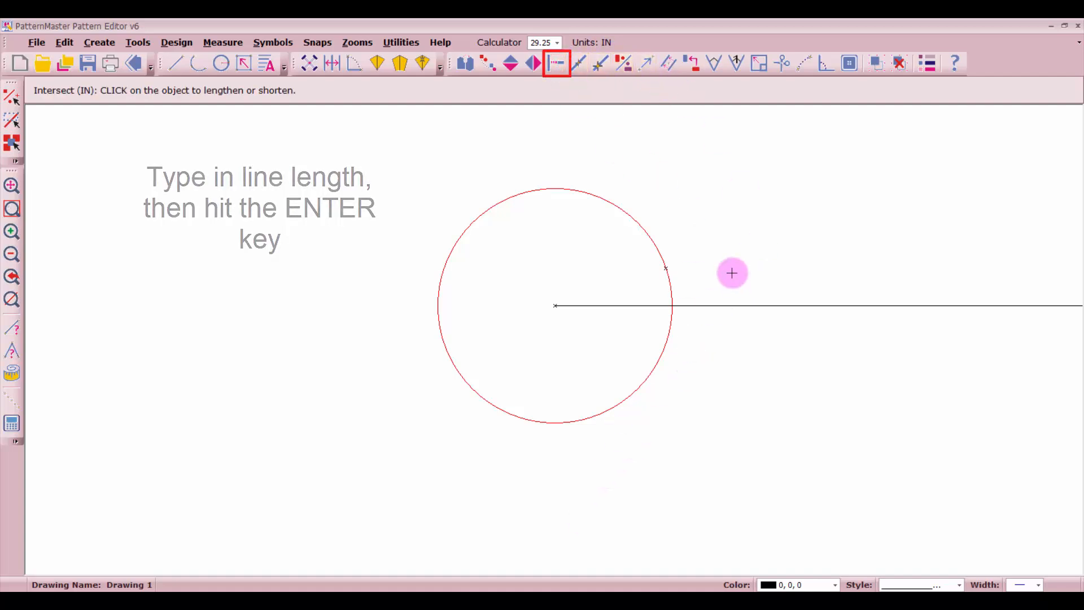
{"action": "left_click", "coordinate": [736, 305]}
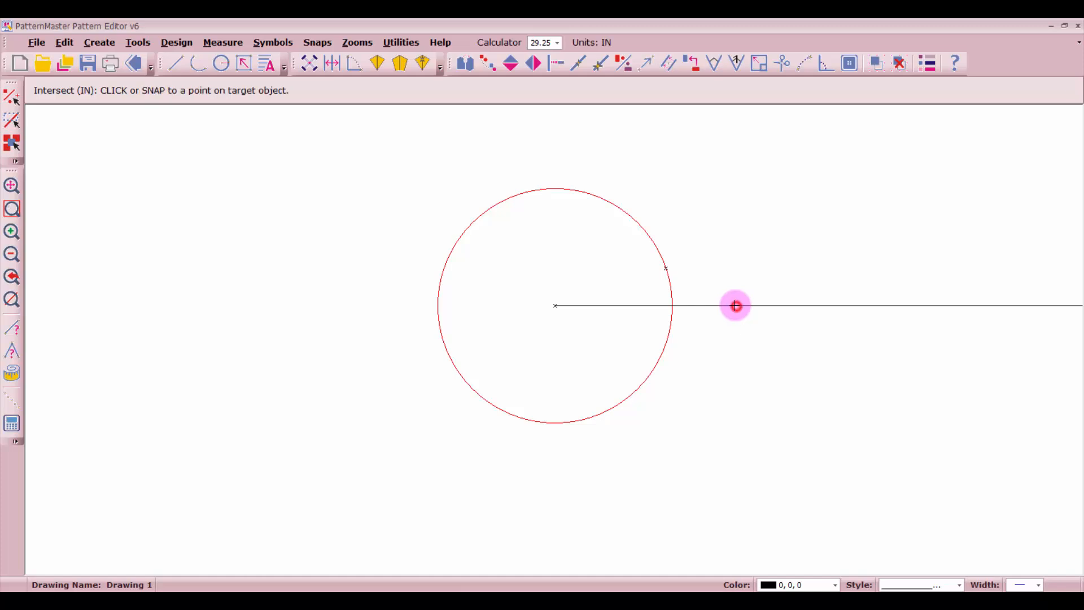
{"action": "left_click", "coordinate": [671, 288]}
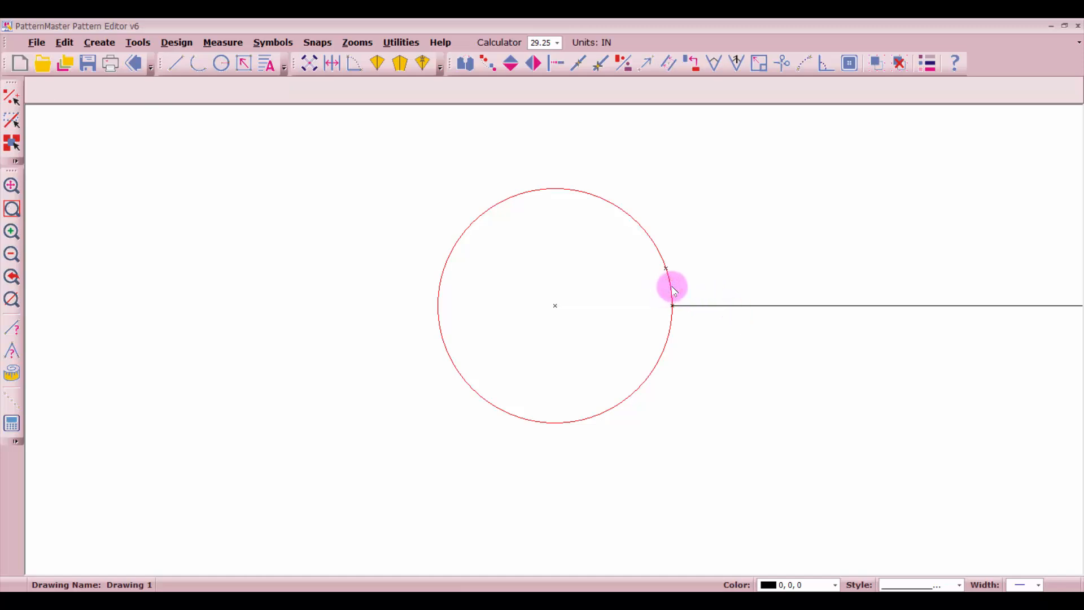
Draw a 29.25 inch vertical line upward from the circle's center and trim off its inner part at the circle with Intersect.
{"action": "scroll", "coordinate": [593, 288], "scroll_direction": "down", "scroll_amount": 2}
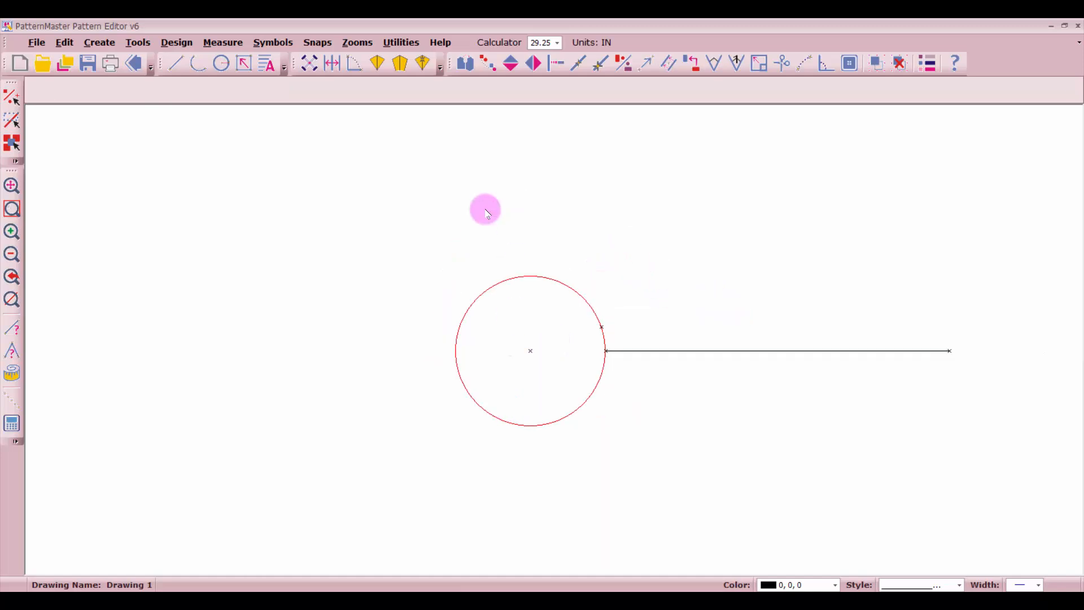
{"action": "left_click", "coordinate": [175, 66]}
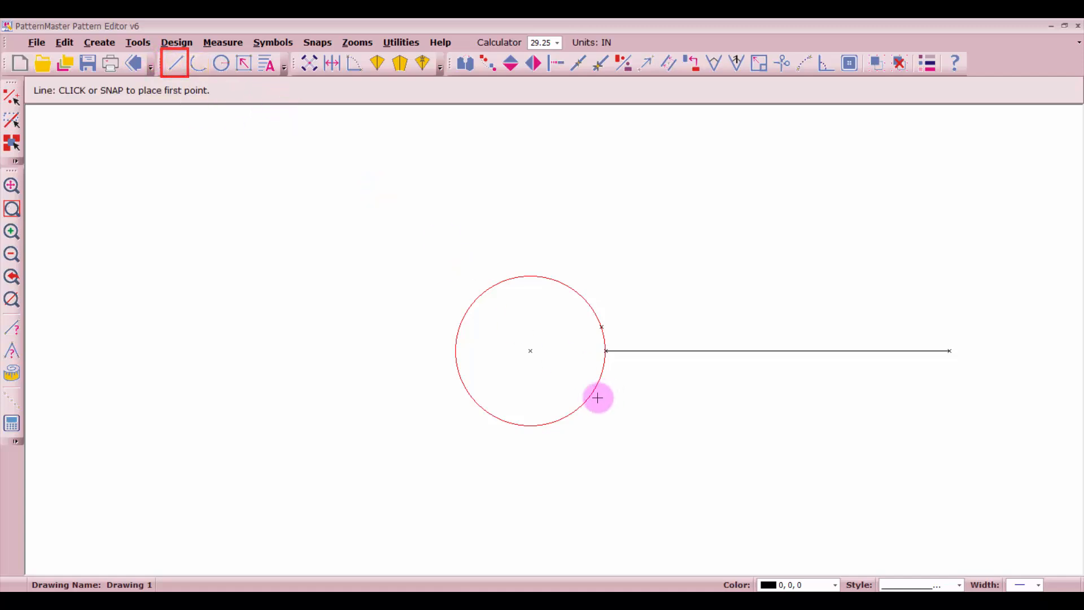
{"action": "left_click", "coordinate": [530, 351]}
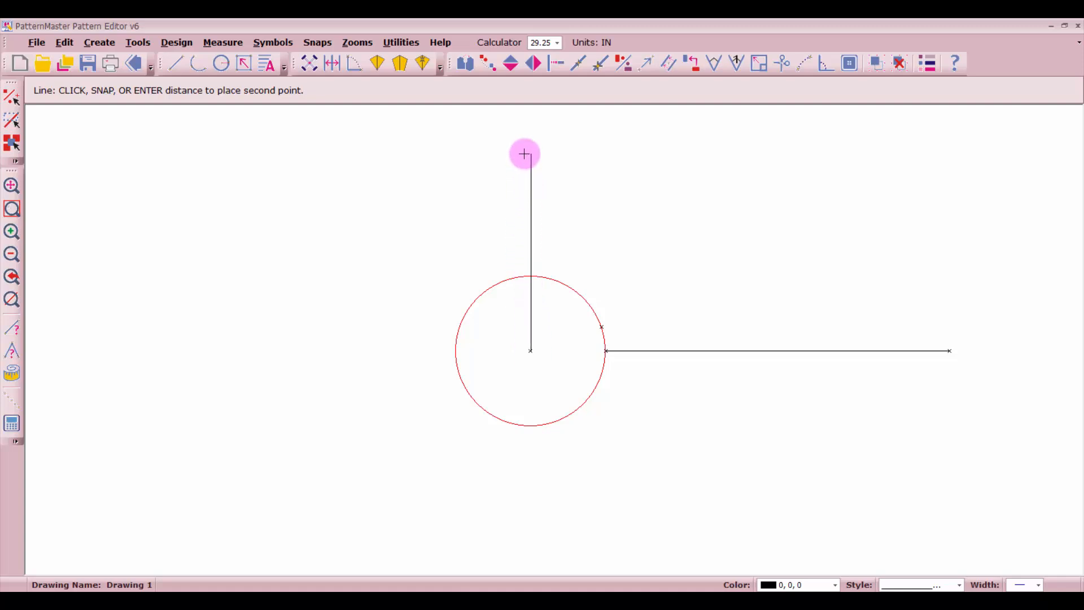
{"action": "type", "text": "29"}
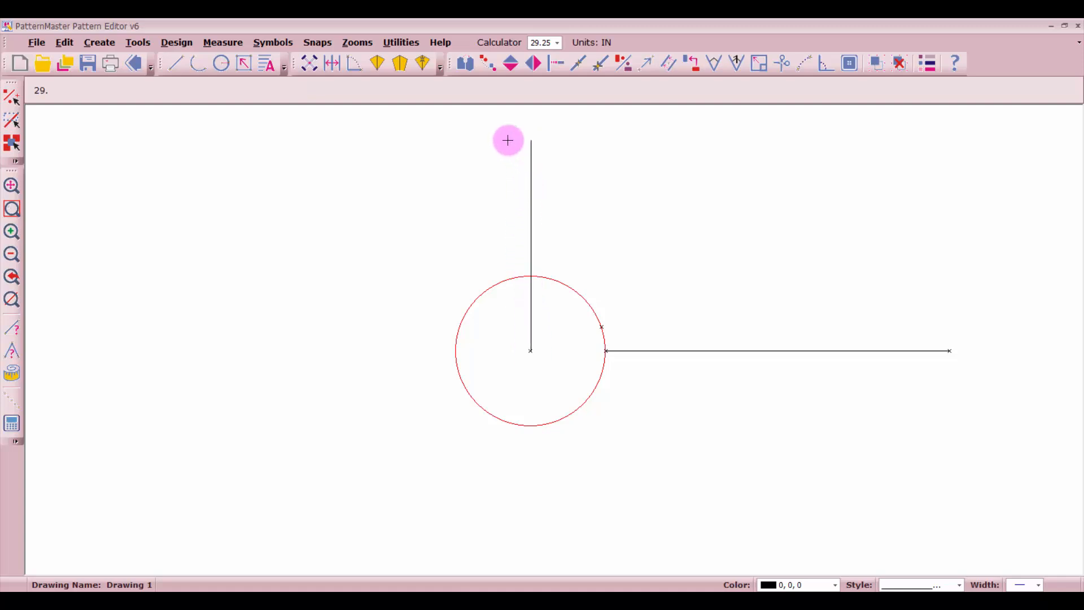
{"action": "type", "text": ".22"}
{"action": "key", "text": "Return"}
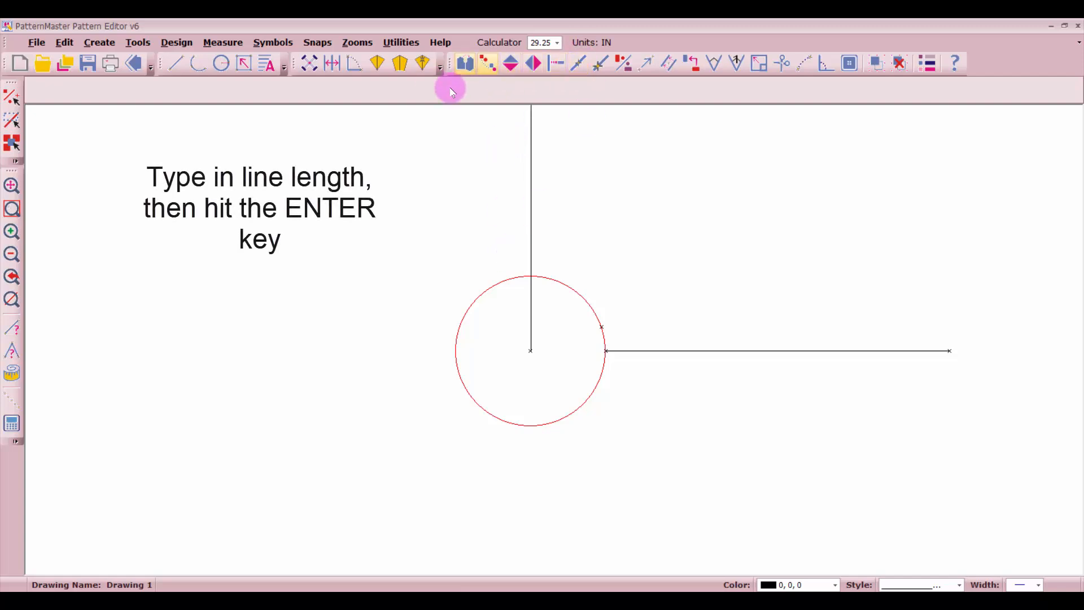
{"action": "left_click", "coordinate": [557, 64]}
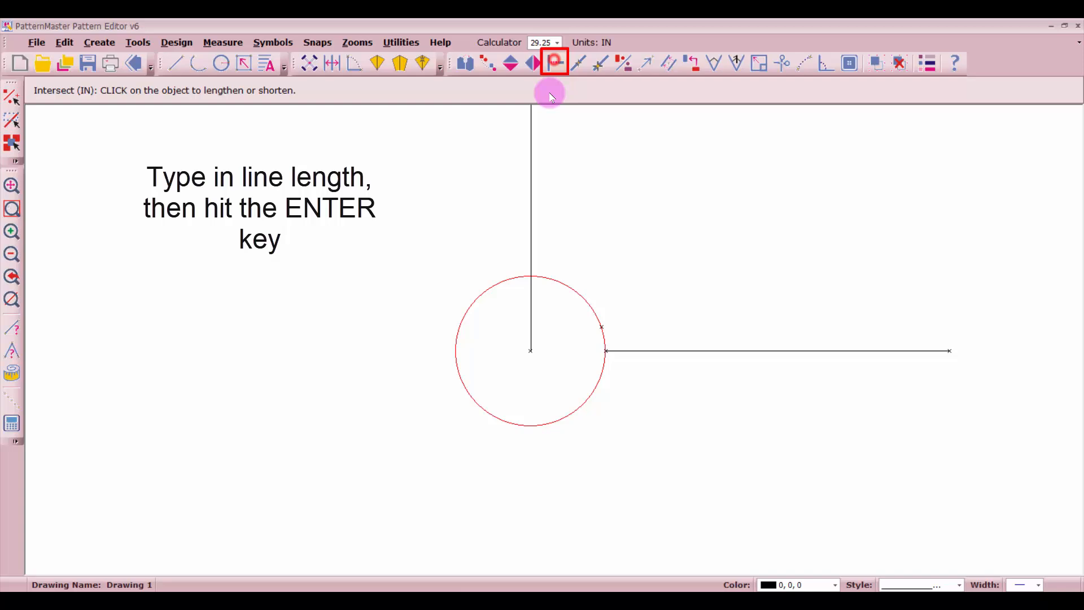
{"action": "left_click", "coordinate": [531, 242]}
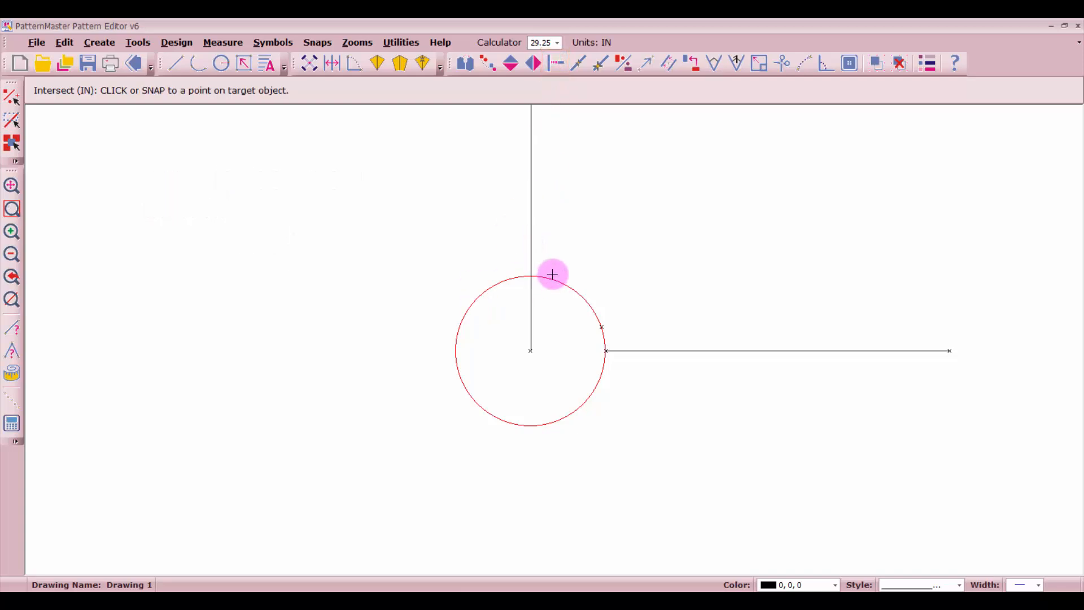
{"action": "left_click", "coordinate": [555, 276]}
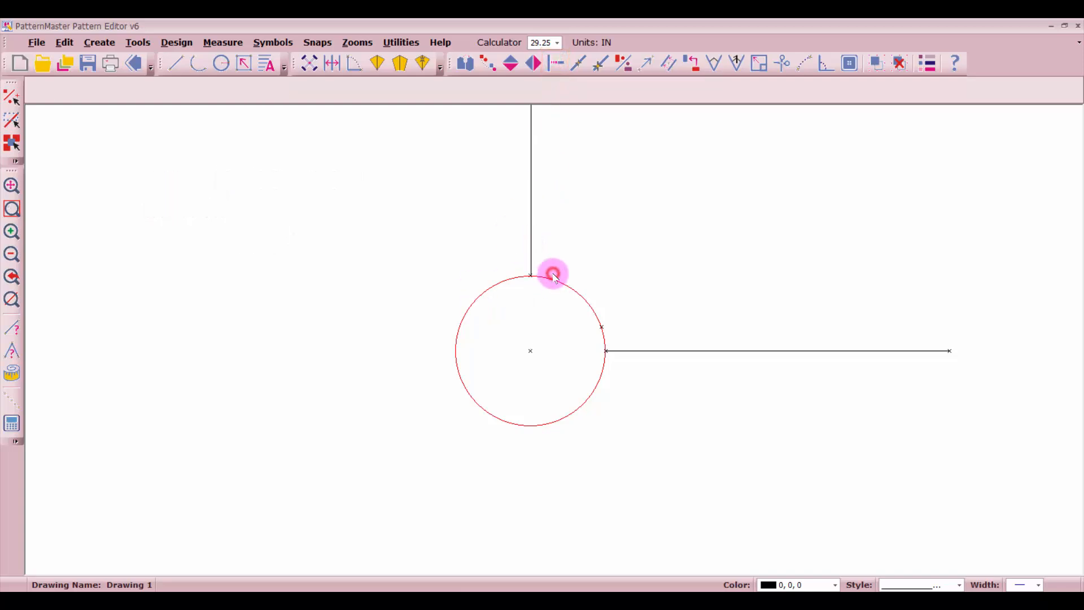
Draw a 29.25 inch horizontal line leftward from the circle's center and trim off its inner part at the circle with Intersect.
{"action": "left_click", "coordinate": [176, 63]}
{"action": "left_click", "coordinate": [530, 350]}
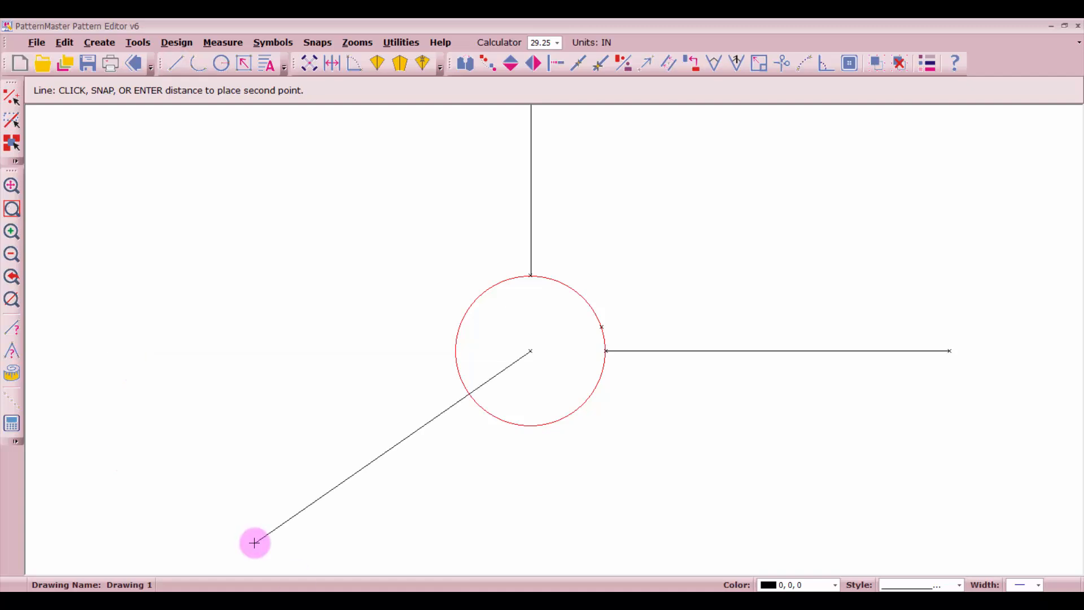
{"action": "key", "text": "shift"}
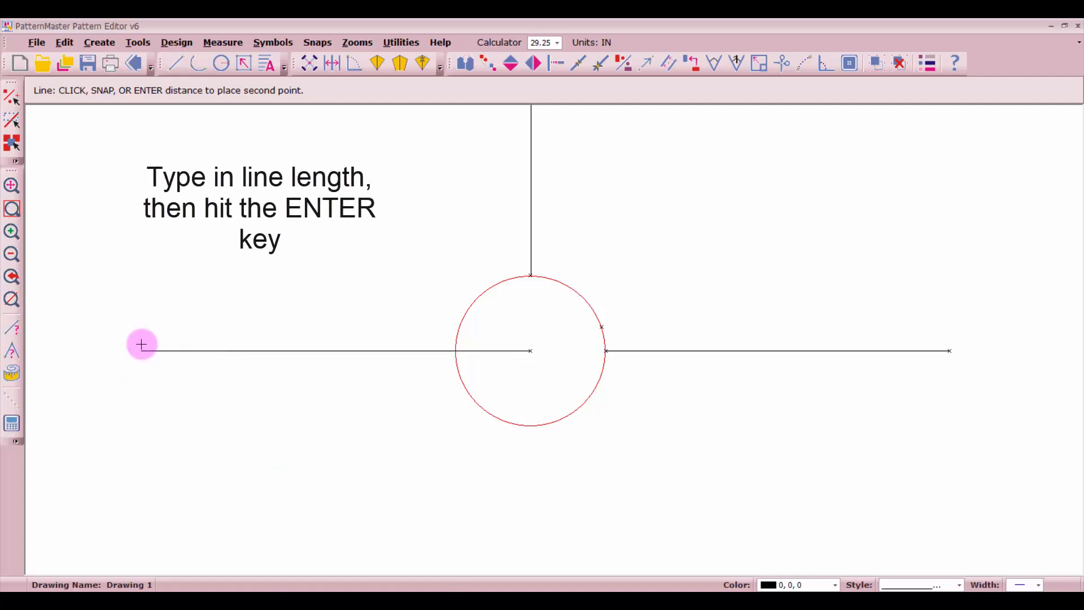
{"action": "type", "text": "29.25"}
{"action": "key", "text": "Return"}
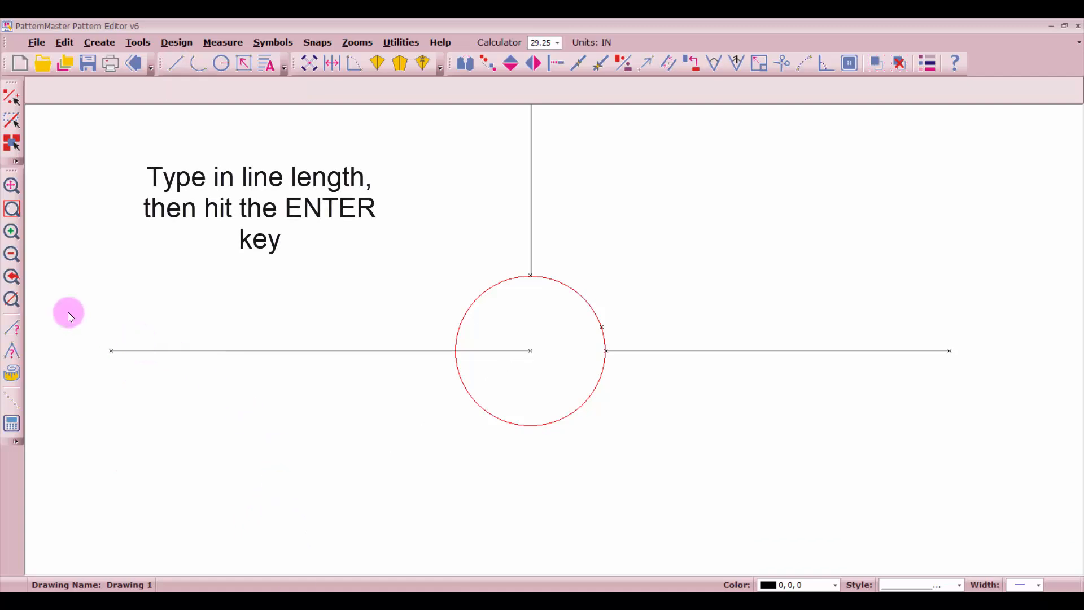
{"action": "left_click", "coordinate": [556, 63]}
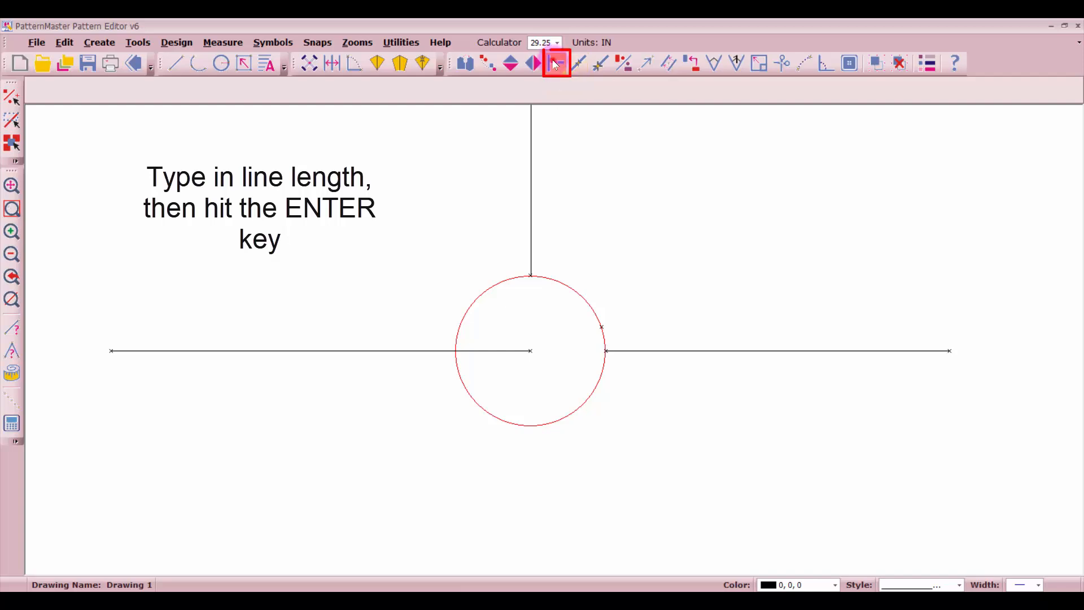
{"action": "left_click", "coordinate": [422, 351]}
{"action": "left_click", "coordinate": [458, 327]}
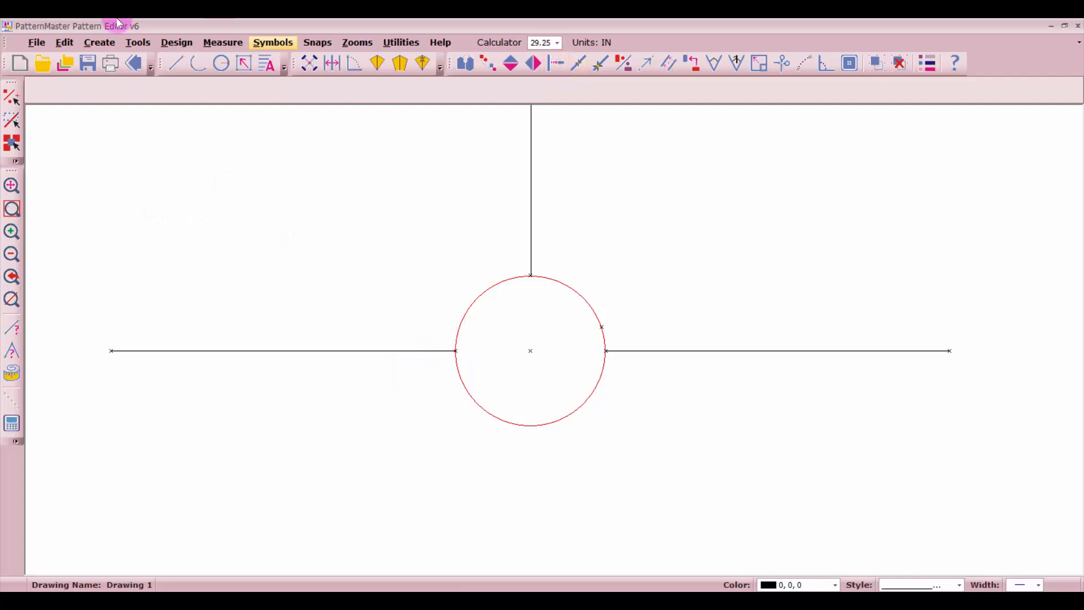
Draw a 29.25 inch vertical line downward from the circle's center and trim off its inner part at the circle with Intersect.
{"action": "left_click", "coordinate": [181, 67]}
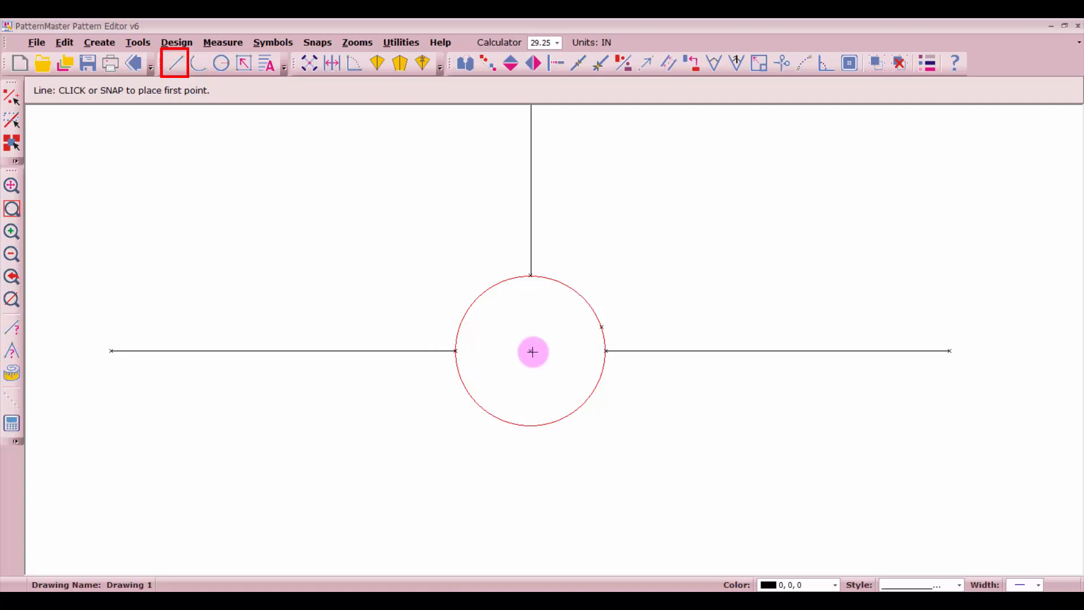
{"action": "left_click", "coordinate": [531, 350]}
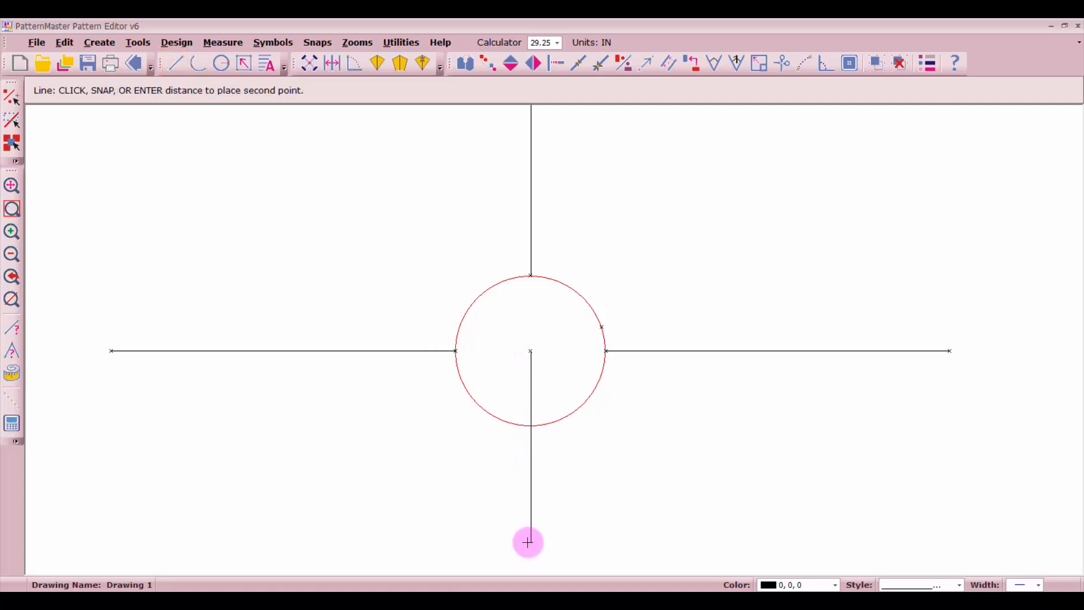
{"action": "type", "text": "29.2"}
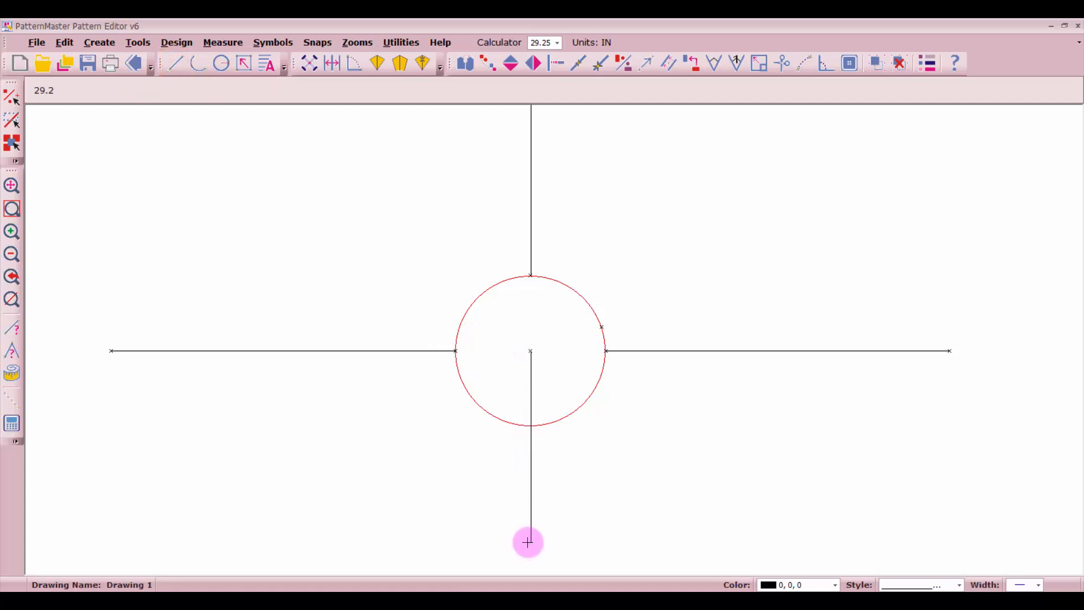
{"action": "type", "text": "5"}
{"action": "key", "text": "Return"}
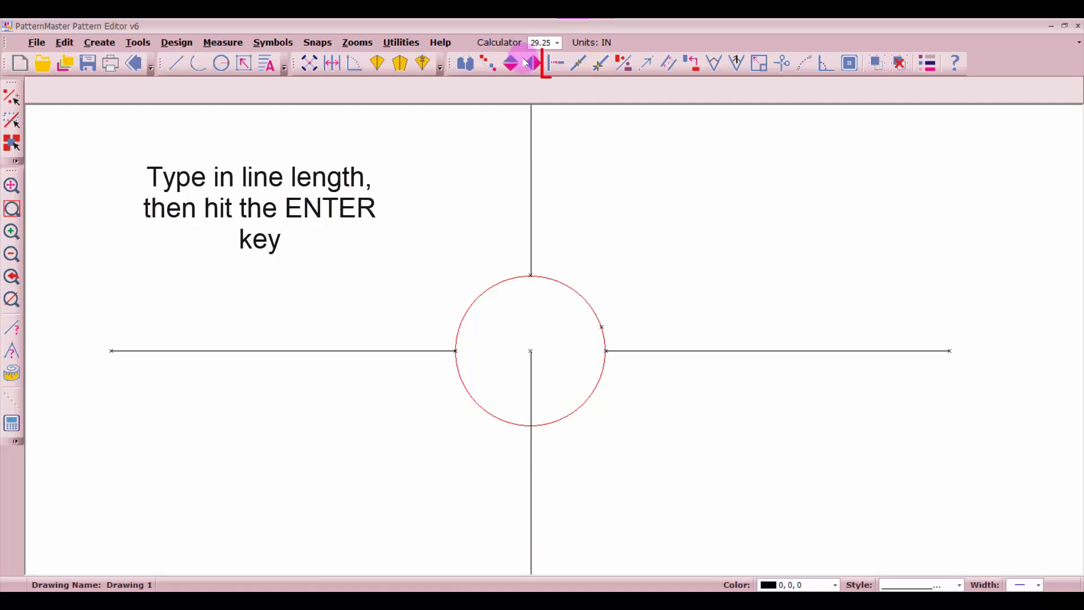
{"action": "left_click", "coordinate": [555, 69]}
{"action": "left_click", "coordinate": [530, 455]}
{"action": "left_click", "coordinate": [549, 424]}
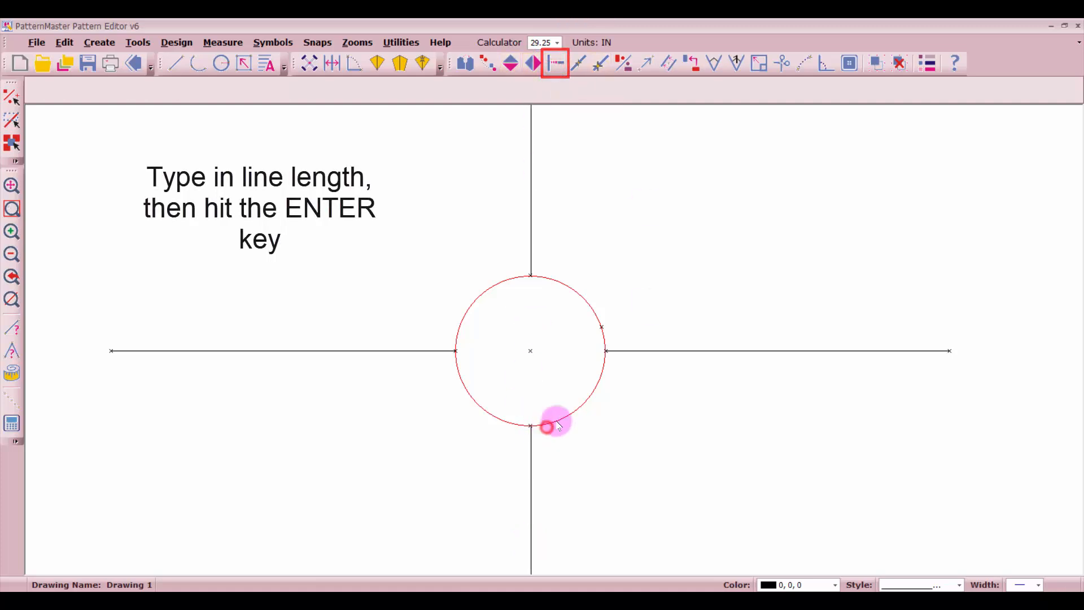
Check the rightward line's length and the circle's circumference, and delete the circle.
{"action": "left_click", "coordinate": [686, 352]}
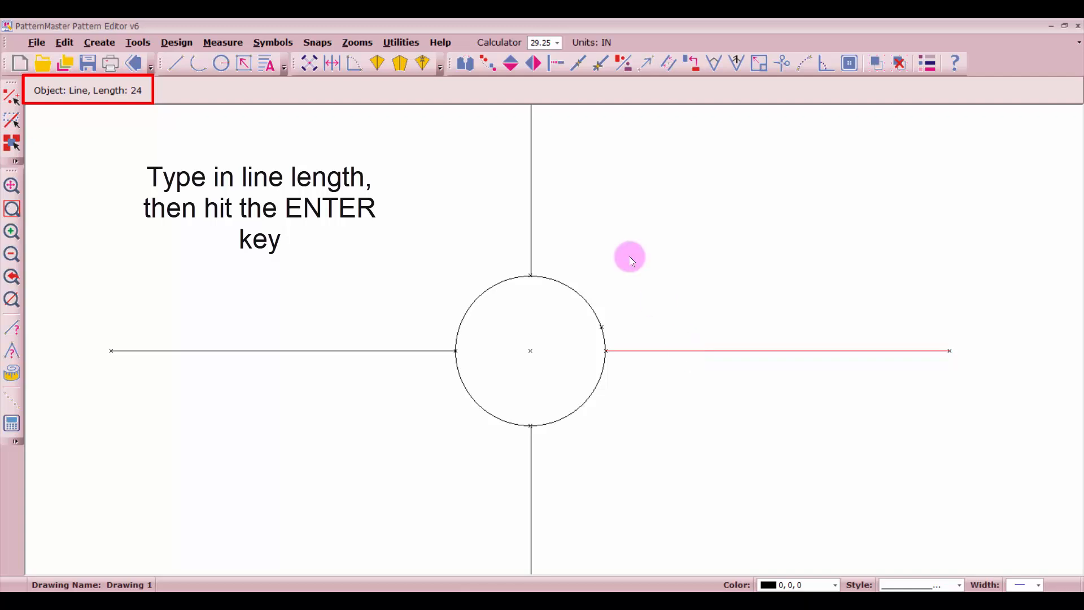
{"action": "scroll", "coordinate": [610, 305], "scroll_direction": "down", "scroll_amount": 3}
{"action": "scroll", "coordinate": [556, 343], "scroll_direction": "down", "scroll_amount": 1}
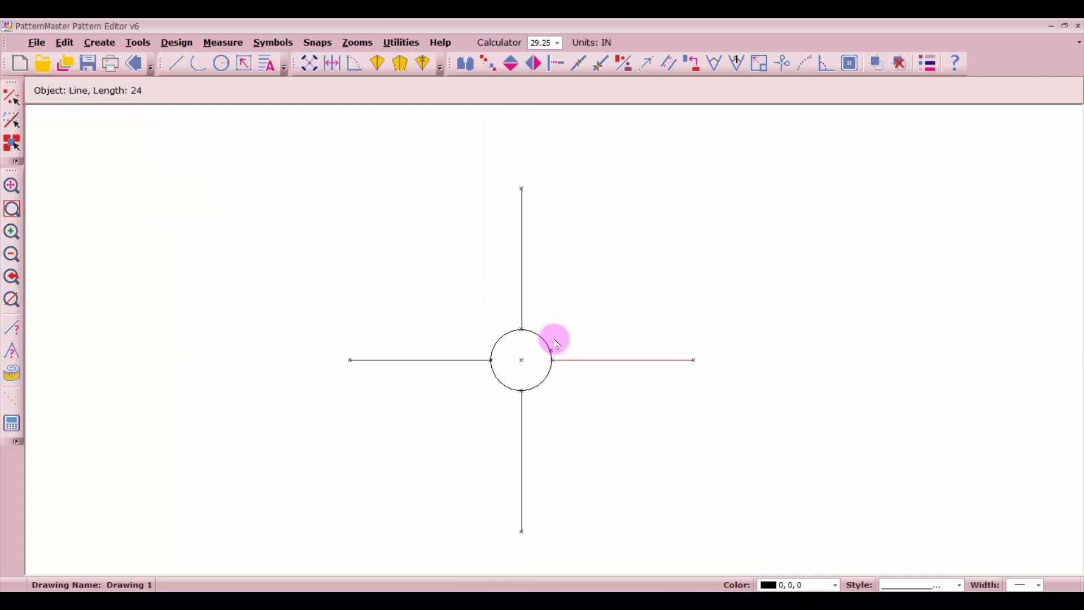
{"action": "left_click", "coordinate": [543, 338]}
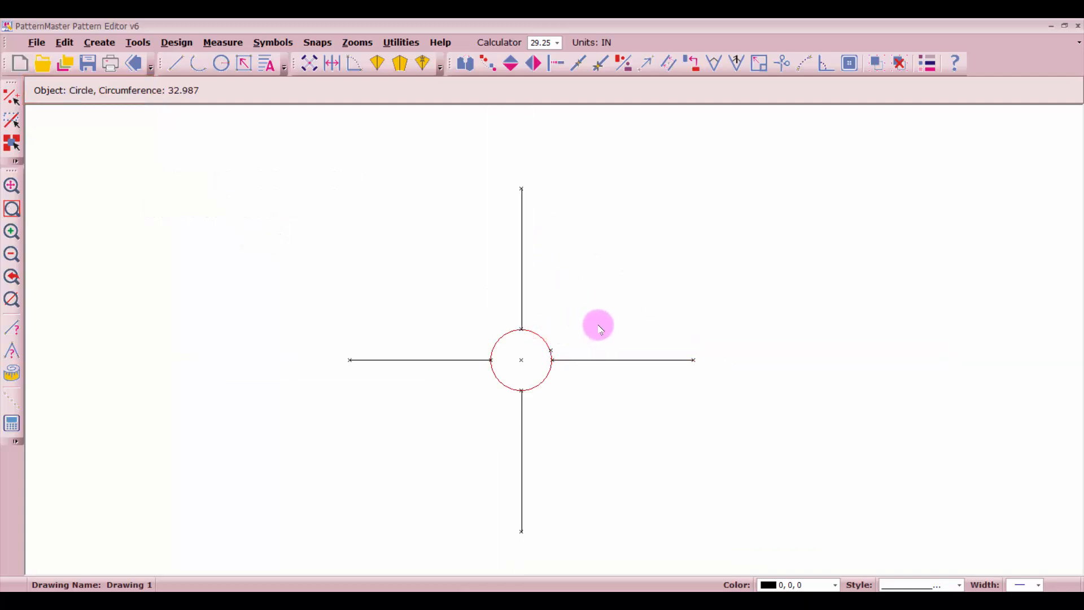
{"action": "left_click", "coordinate": [544, 339]}
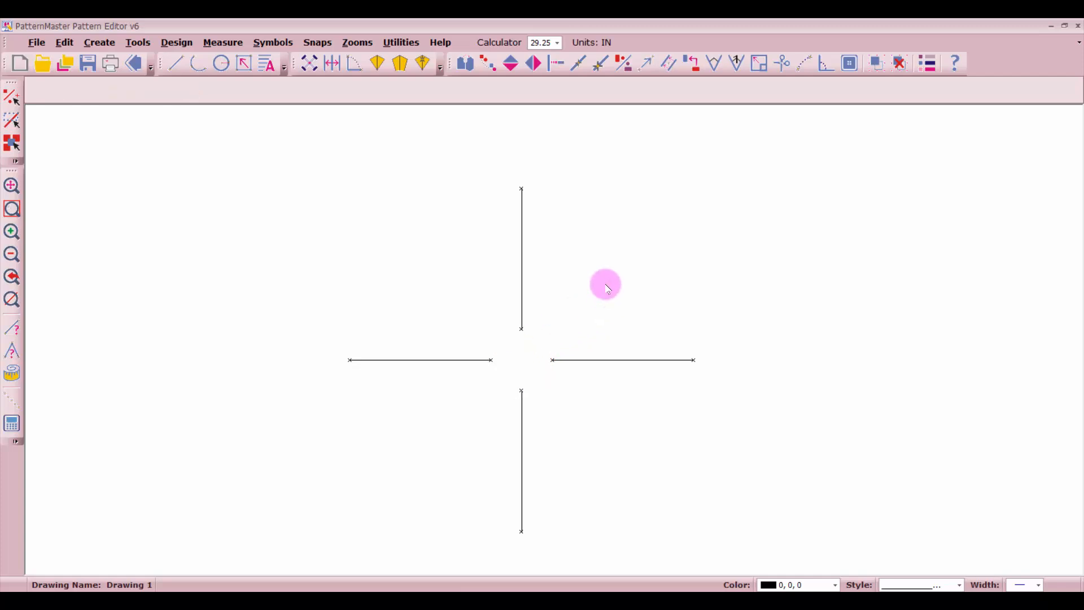
Draw the upper inner arc between the inner ends of the two horizontal lines, passing through the upper vertical line's inner end.
{"action": "left_click", "coordinate": [195, 65]}
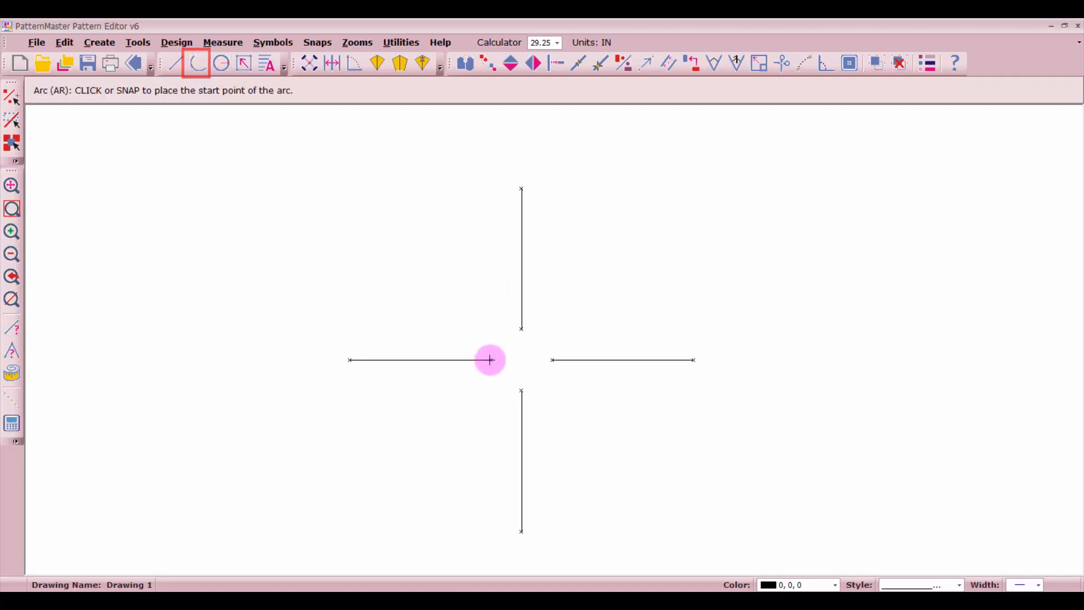
{"action": "left_click", "coordinate": [491, 360]}
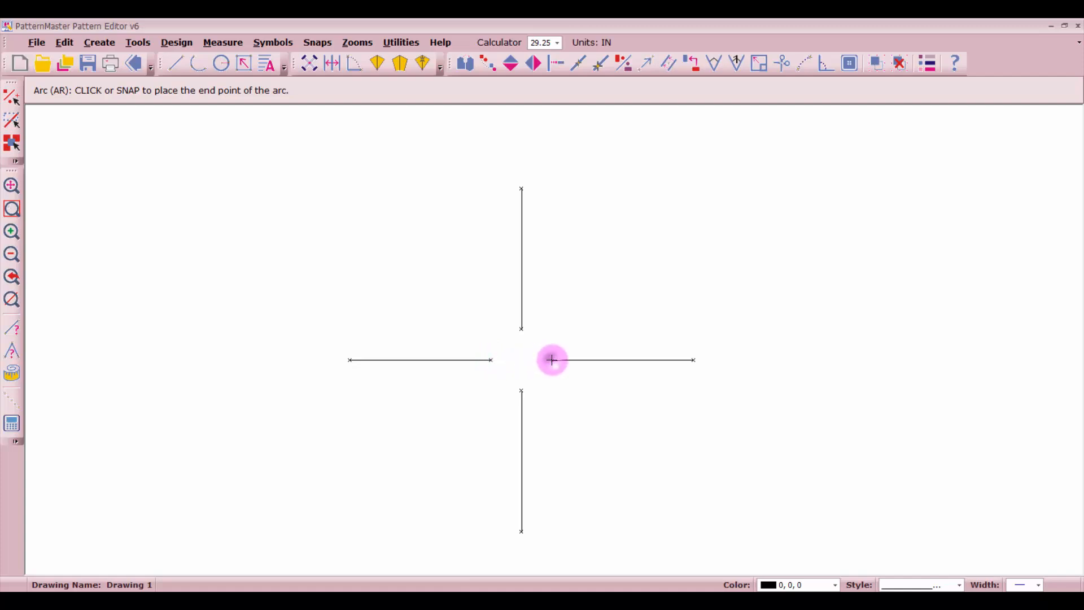
{"action": "left_click", "coordinate": [553, 360]}
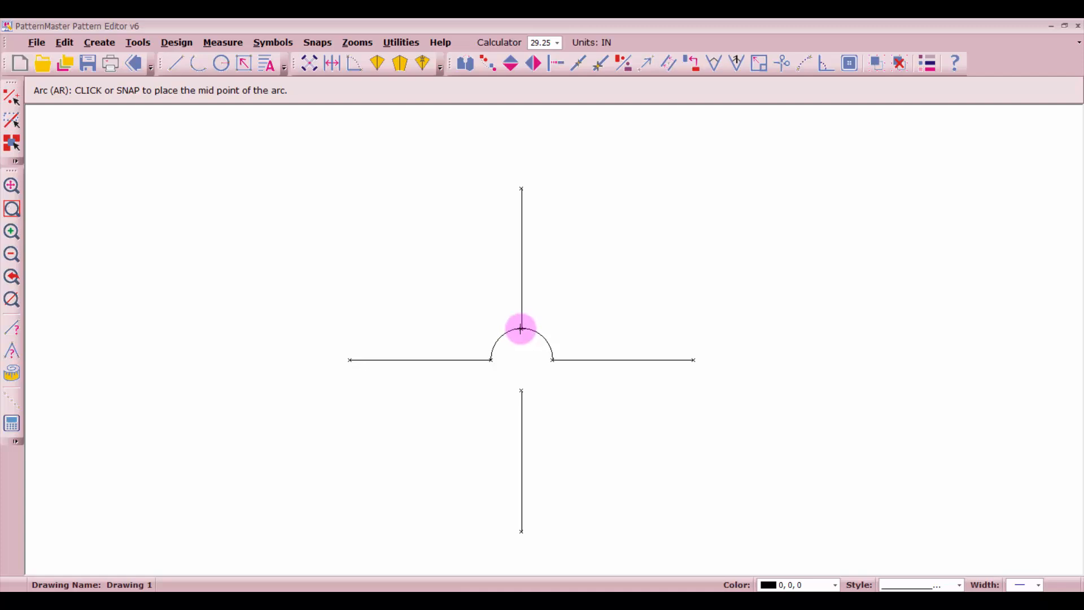
{"action": "left_click", "coordinate": [521, 329]}
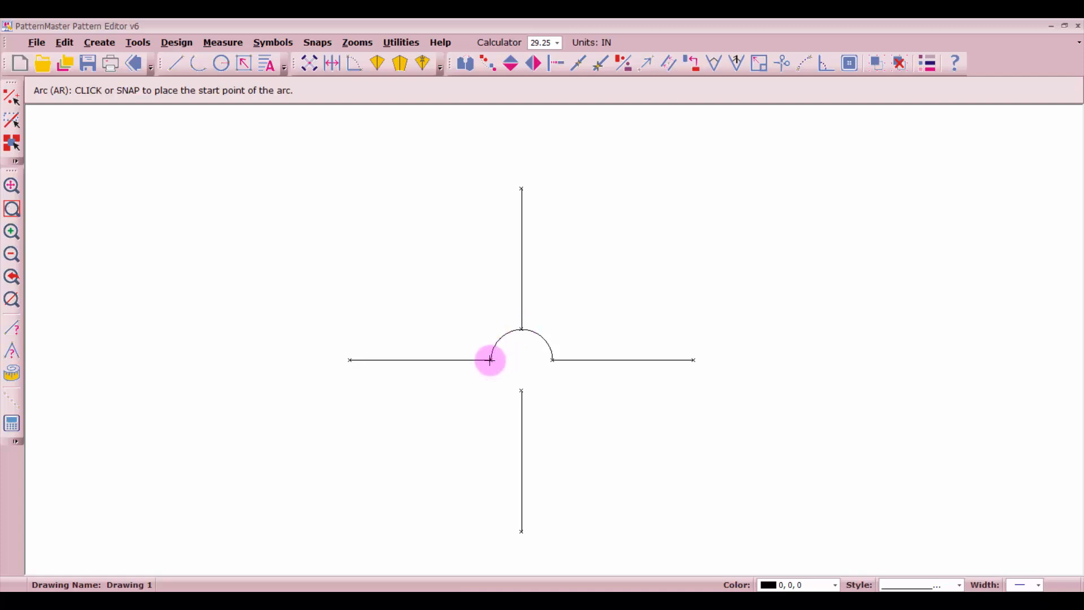
Draw the lower inner arc between the same ends through the lower vertical line's inner end, and measure both inner arcs together.
{"action": "left_click", "coordinate": [490, 360]}
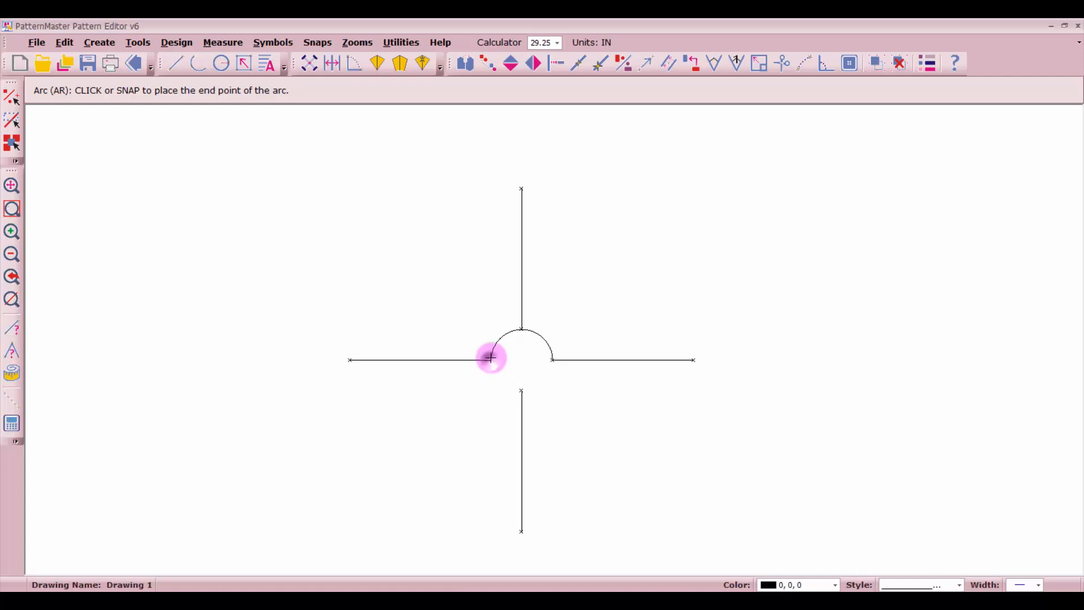
{"action": "left_click", "coordinate": [552, 360]}
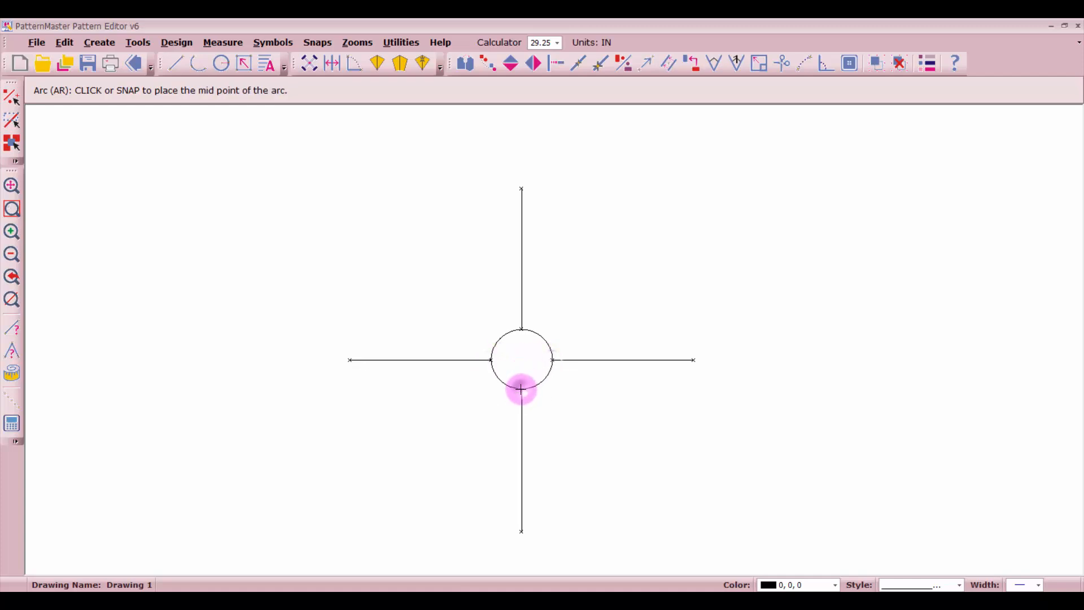
{"action": "left_click", "coordinate": [522, 389]}
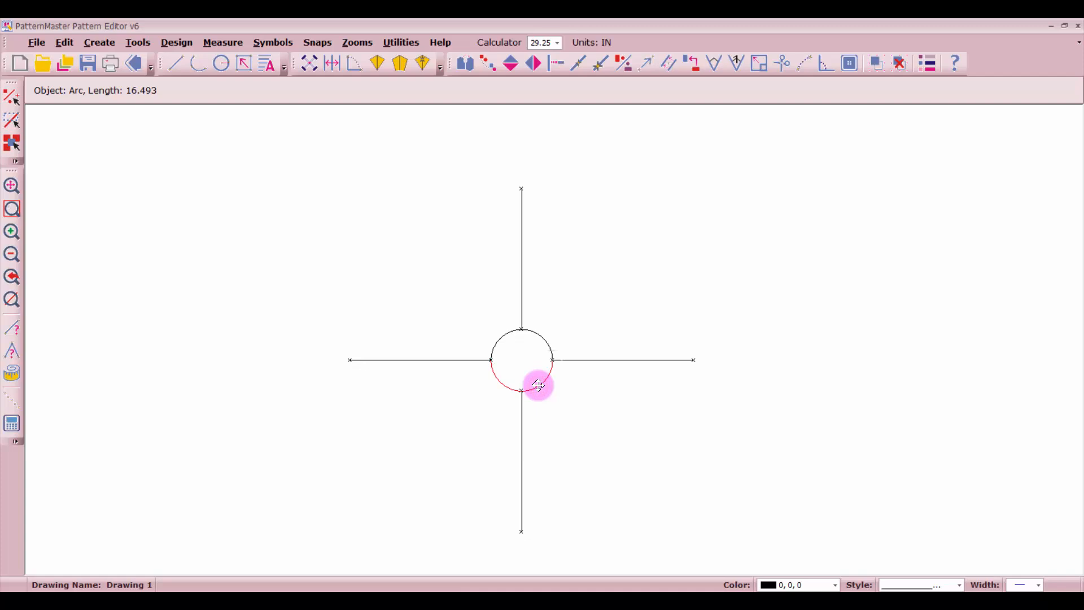
{"action": "left_click", "coordinate": [552, 344]}
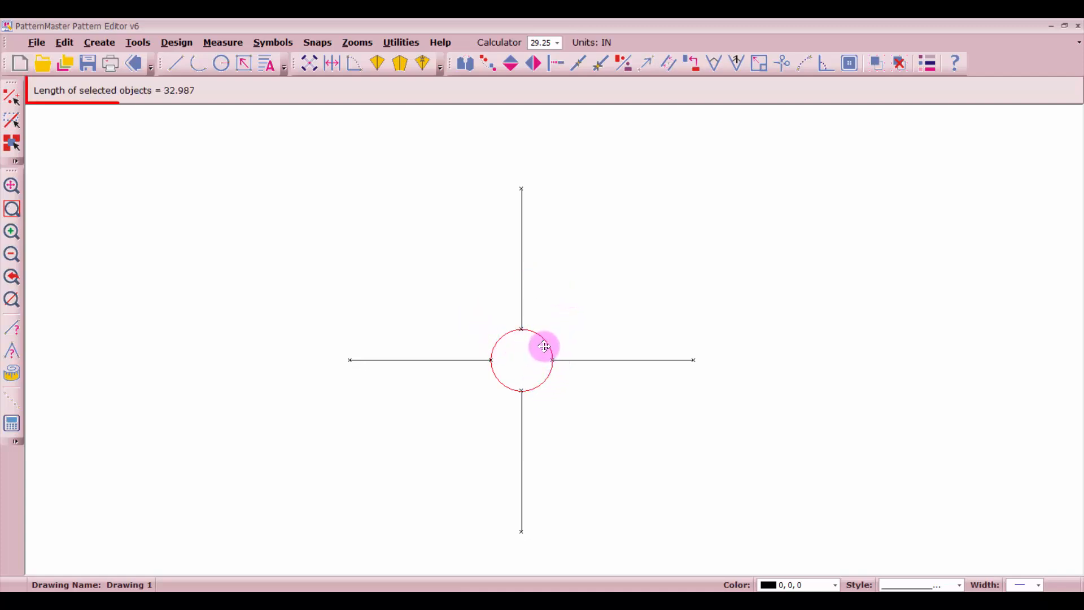
Draw the upper outer arc between the outer ends of the horizontal lines, passing through the upper vertical line's outer end.
{"action": "left_click", "coordinate": [196, 63]}
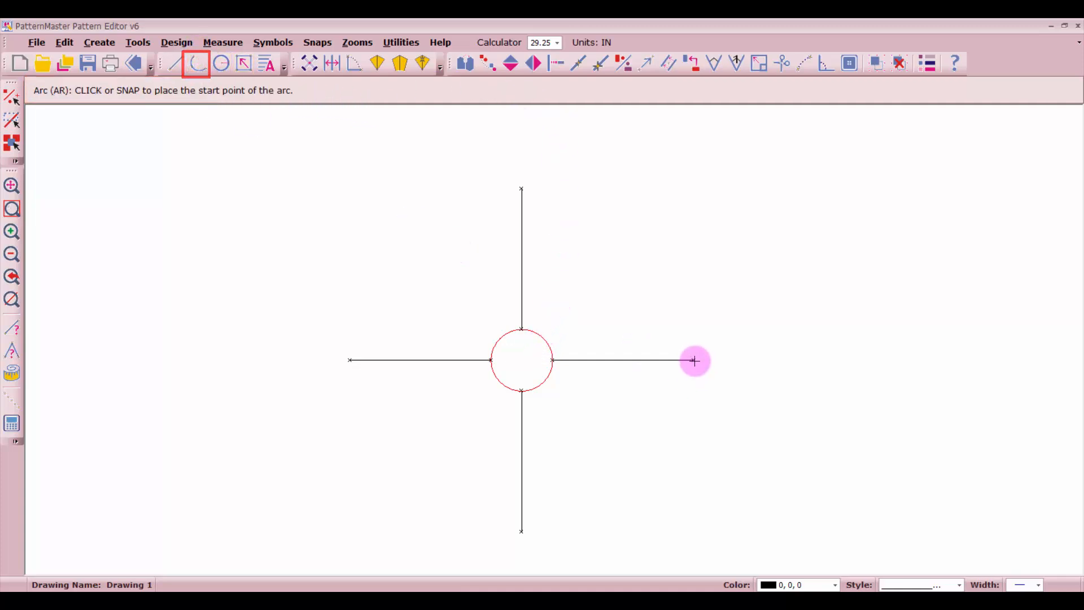
{"action": "left_click", "coordinate": [693, 360]}
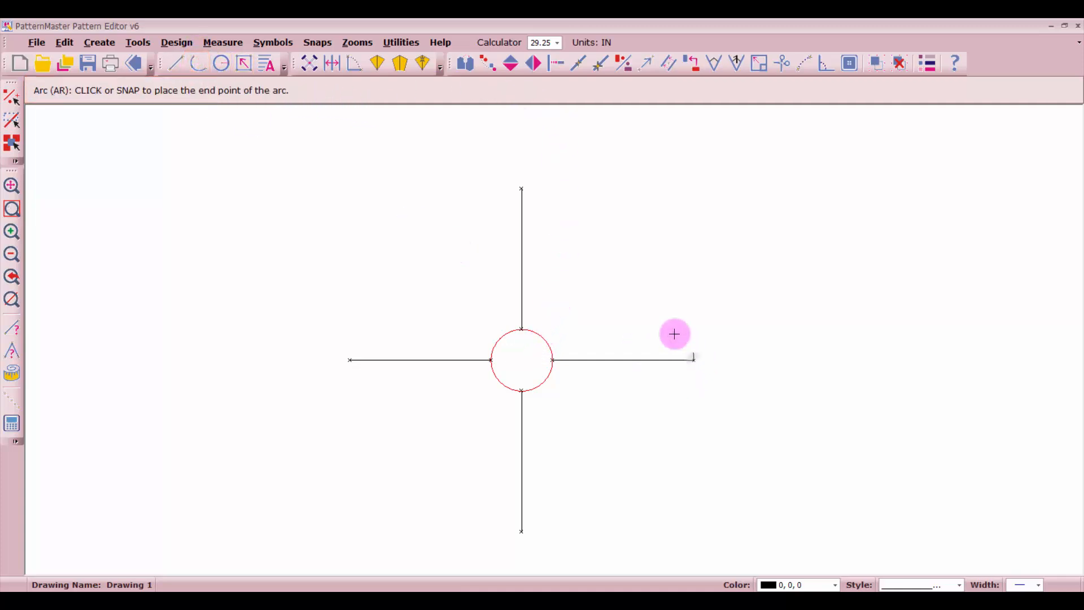
{"action": "left_click", "coordinate": [350, 360]}
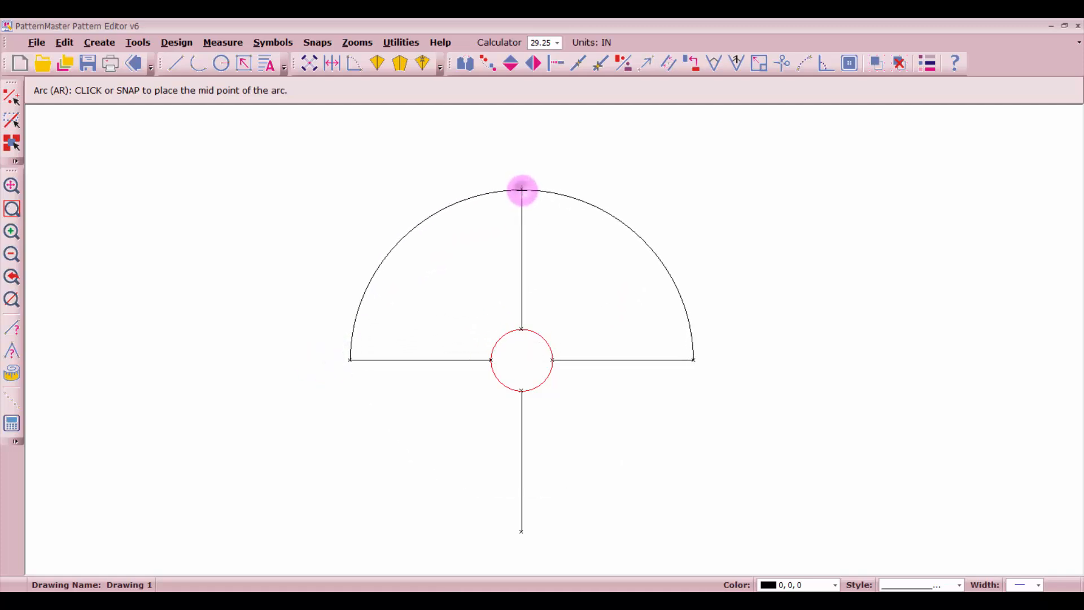
{"action": "left_click", "coordinate": [521, 189]}
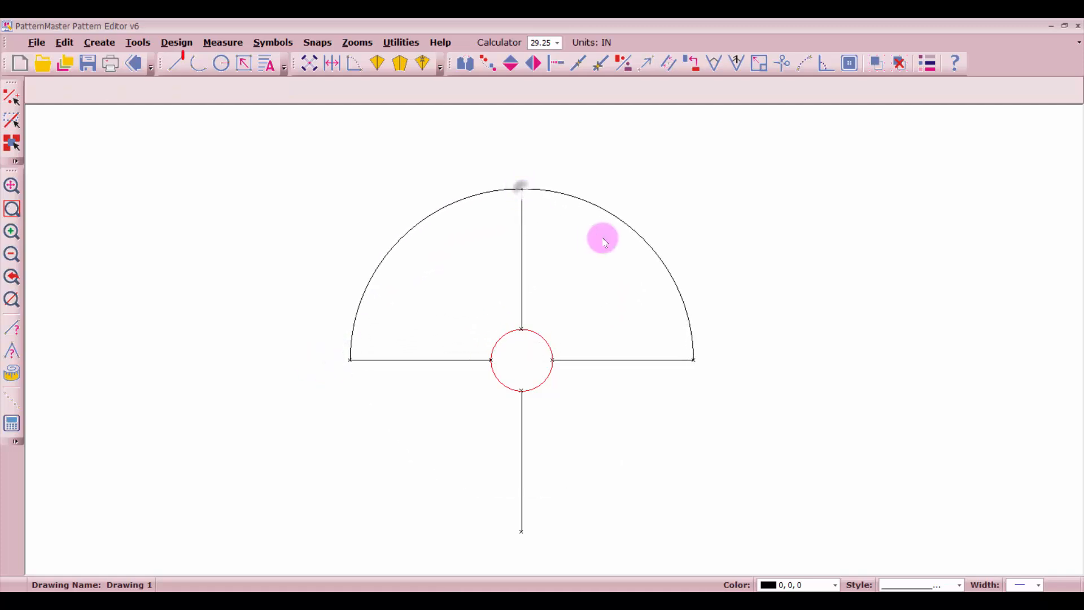
Draw the lower outer arc between the horizontal lines' outer ends, passing through the lower vertical line's outer end.
{"action": "left_click", "coordinate": [692, 359]}
{"action": "left_click", "coordinate": [349, 360]}
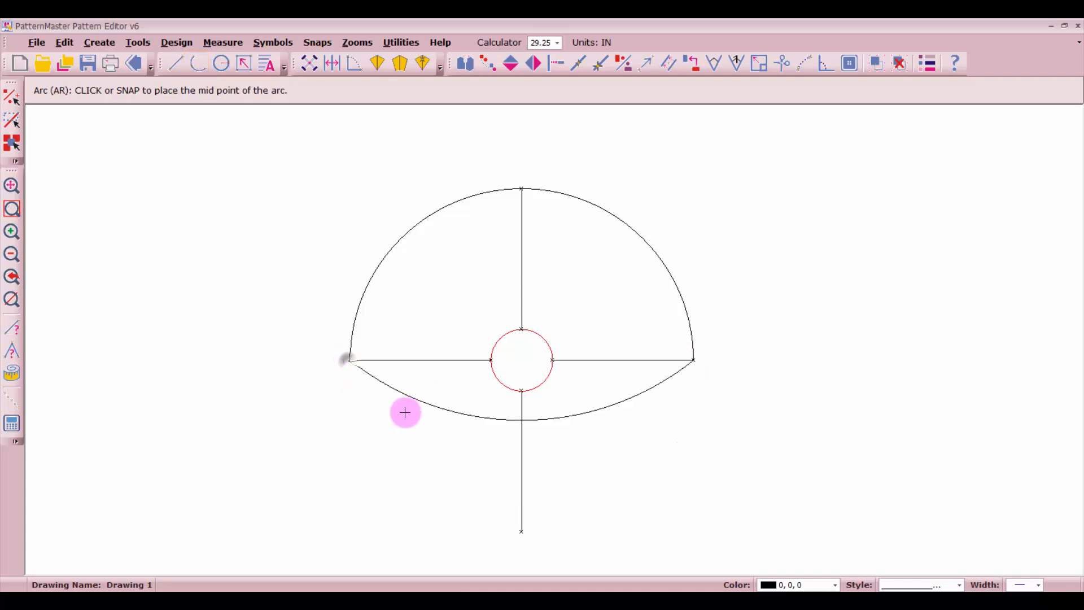
{"action": "left_click", "coordinate": [522, 531]}
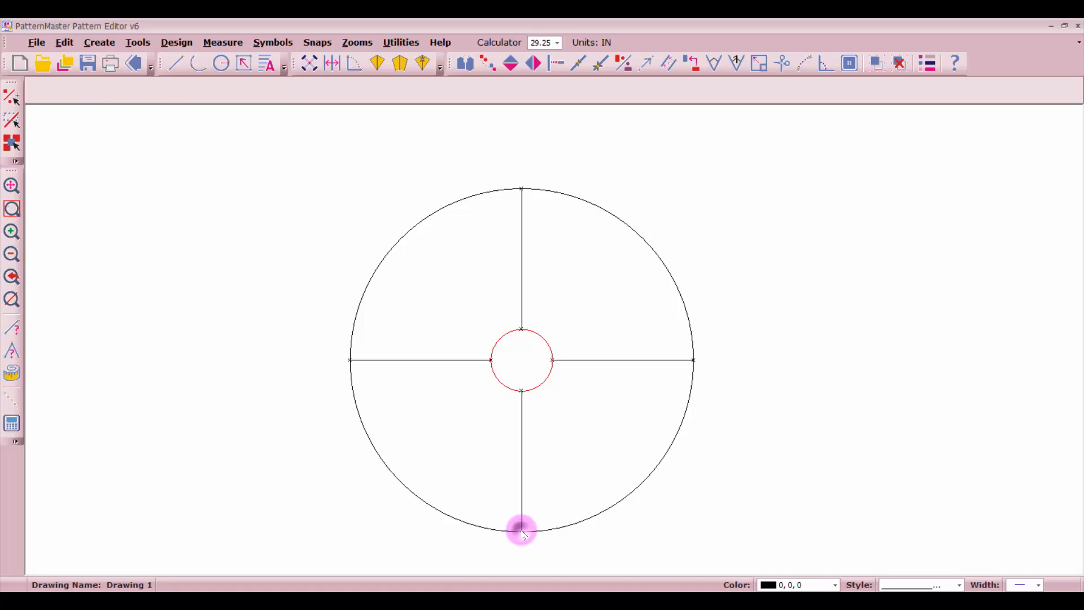
Break the upper and lower outer arcs with Scissors where they meet the outer ends of the vertical lines.
{"action": "left_click", "coordinate": [615, 503]}
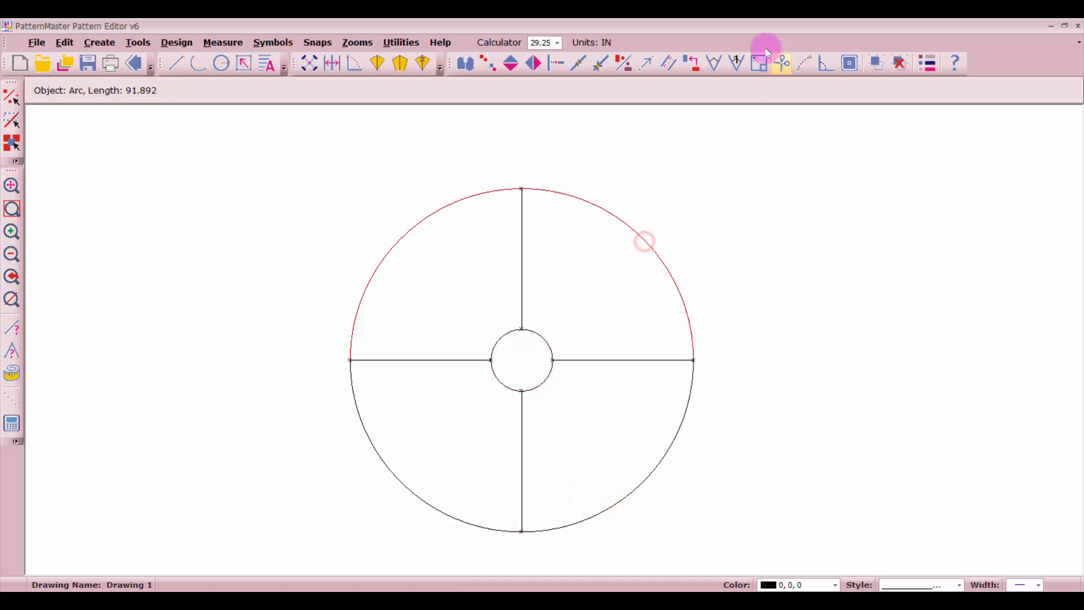
{"action": "left_click", "coordinate": [782, 66]}
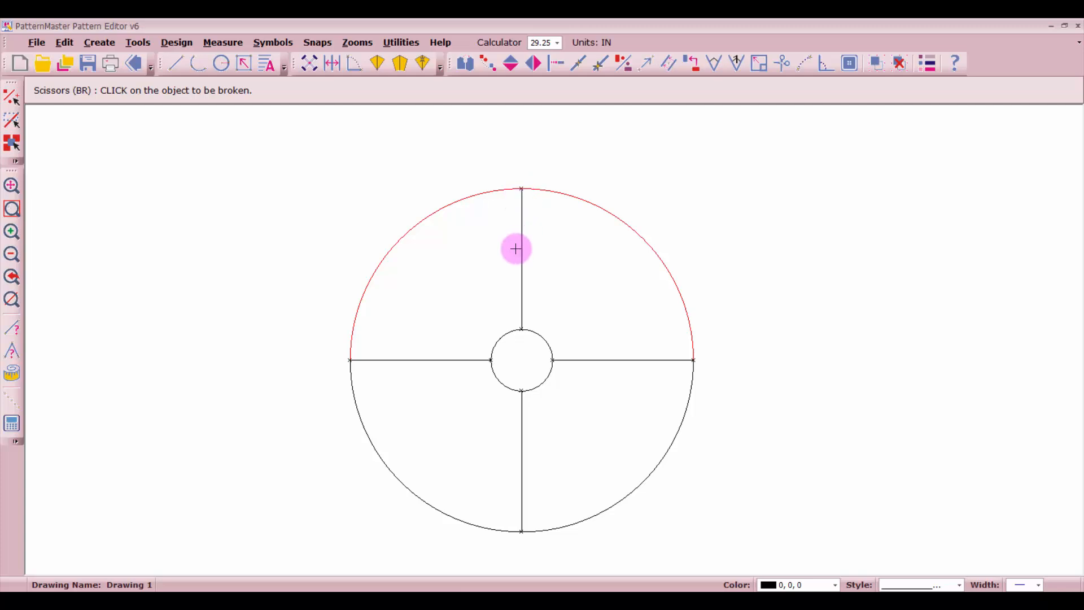
{"action": "left_click", "coordinate": [521, 189]}
{"action": "left_click", "coordinate": [521, 188]}
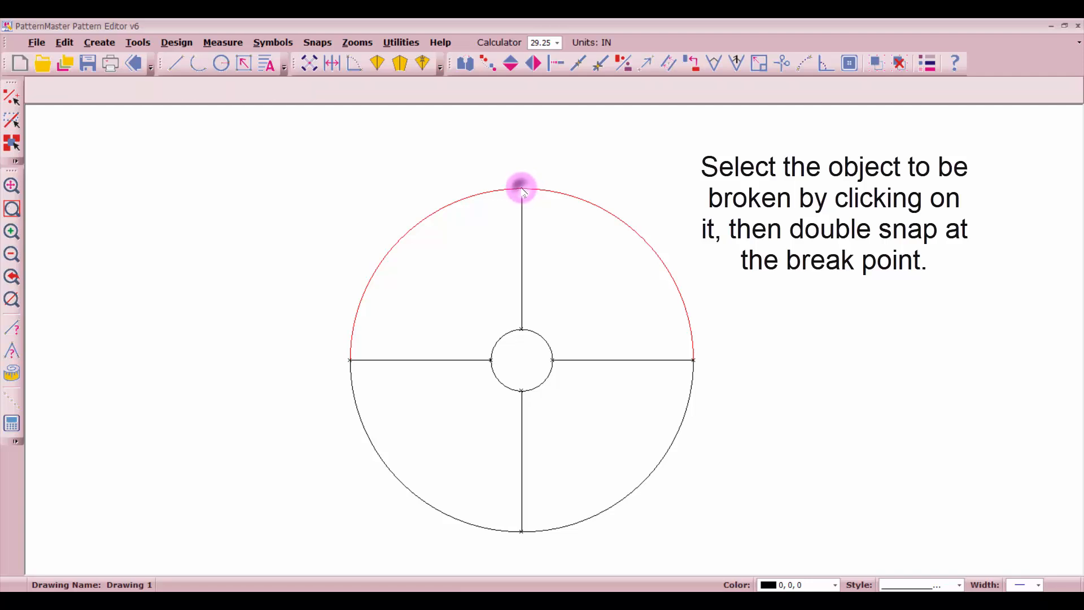
{"action": "left_click", "coordinate": [544, 531]}
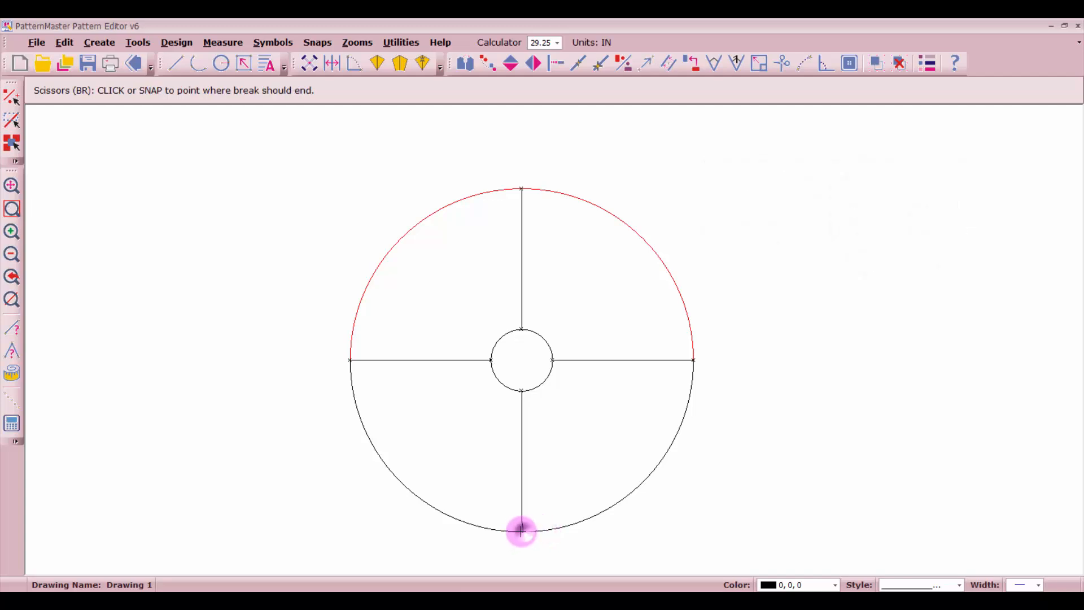
{"action": "left_click", "coordinate": [522, 530]}
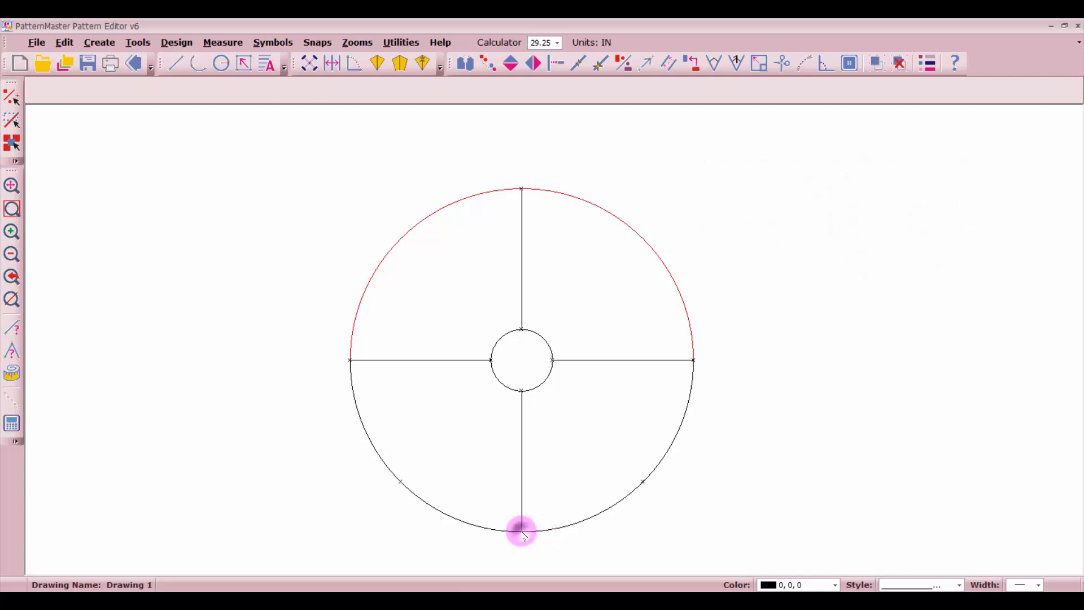
Place a horizontal Place on Fold symbol with a length of 22 along the right horizontal line.
{"action": "left_click", "coordinate": [638, 360]}
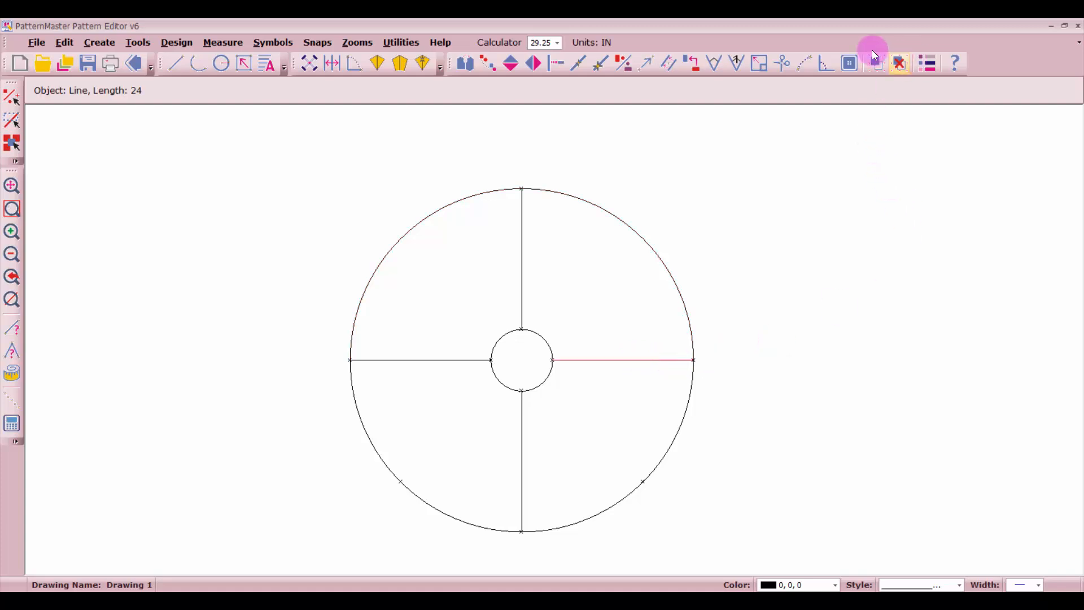
{"action": "left_click", "coordinate": [850, 64]}
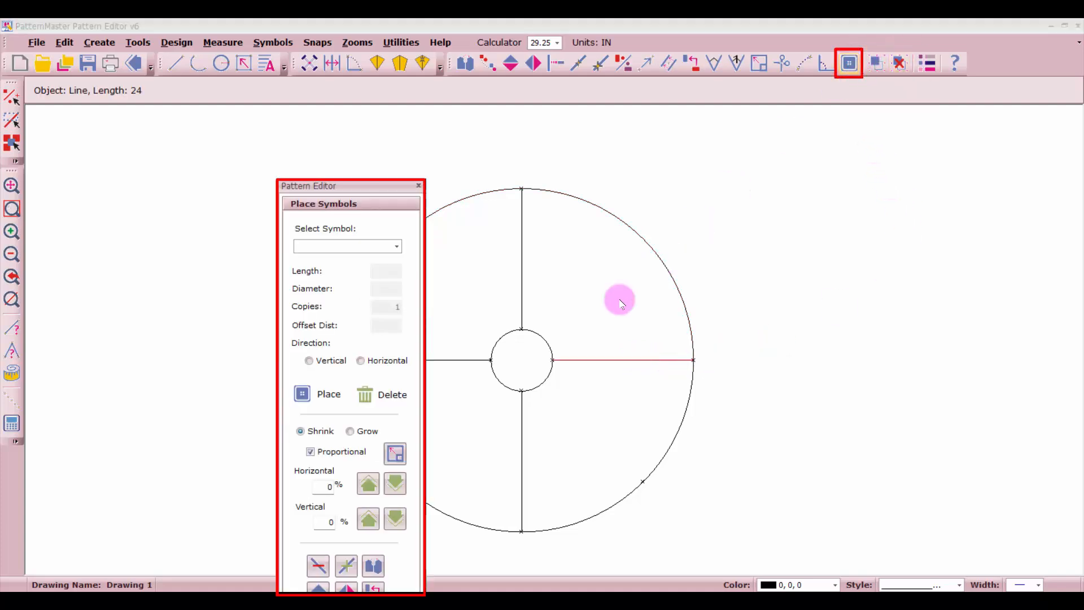
{"action": "left_click", "coordinate": [396, 247]}
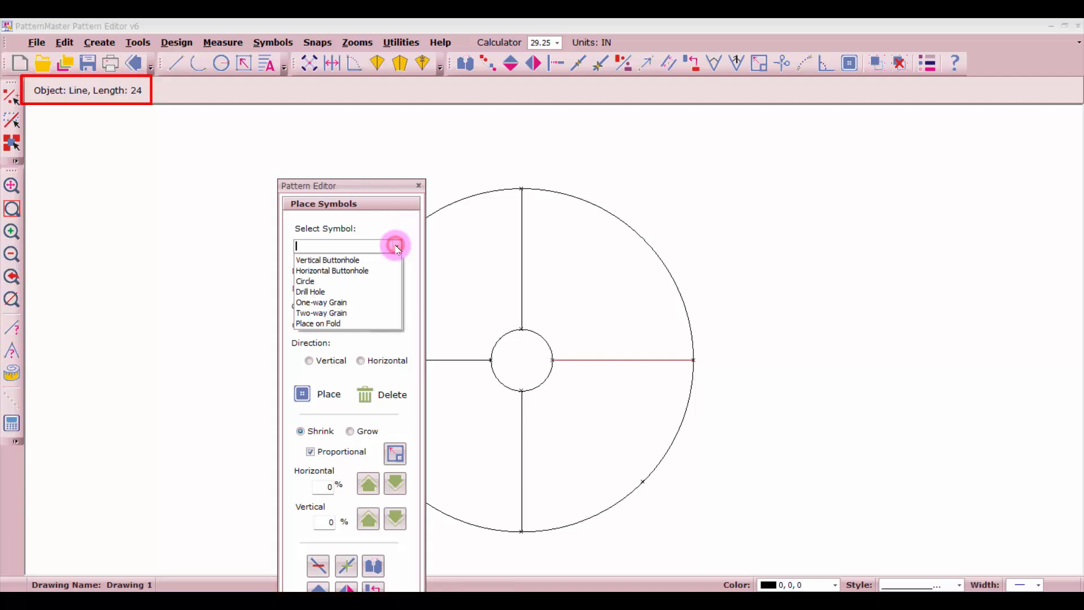
{"action": "left_click", "coordinate": [351, 323]}
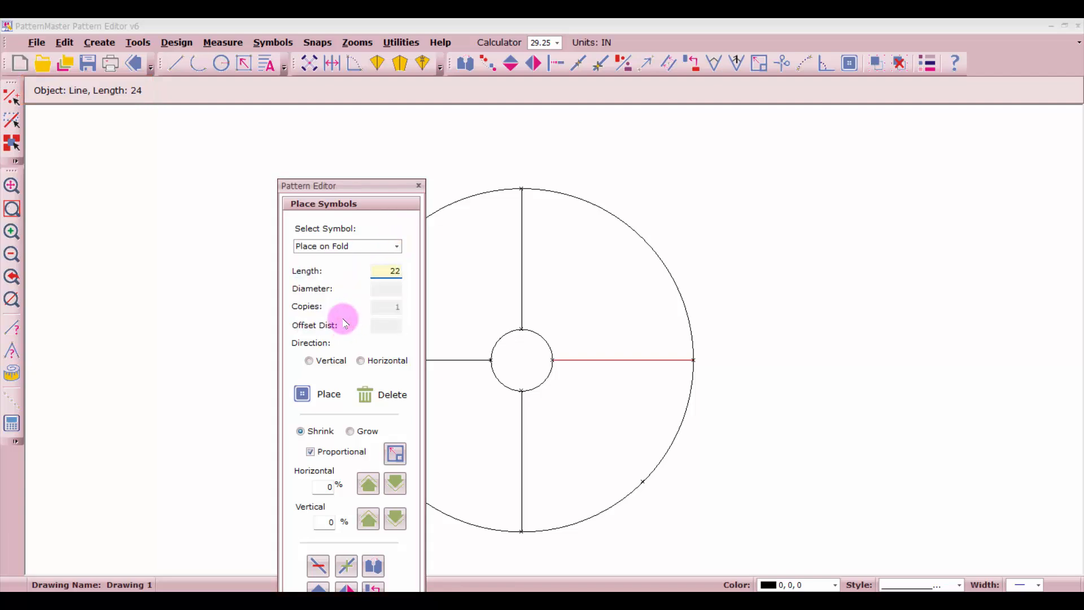
{"action": "left_click", "coordinate": [374, 360]}
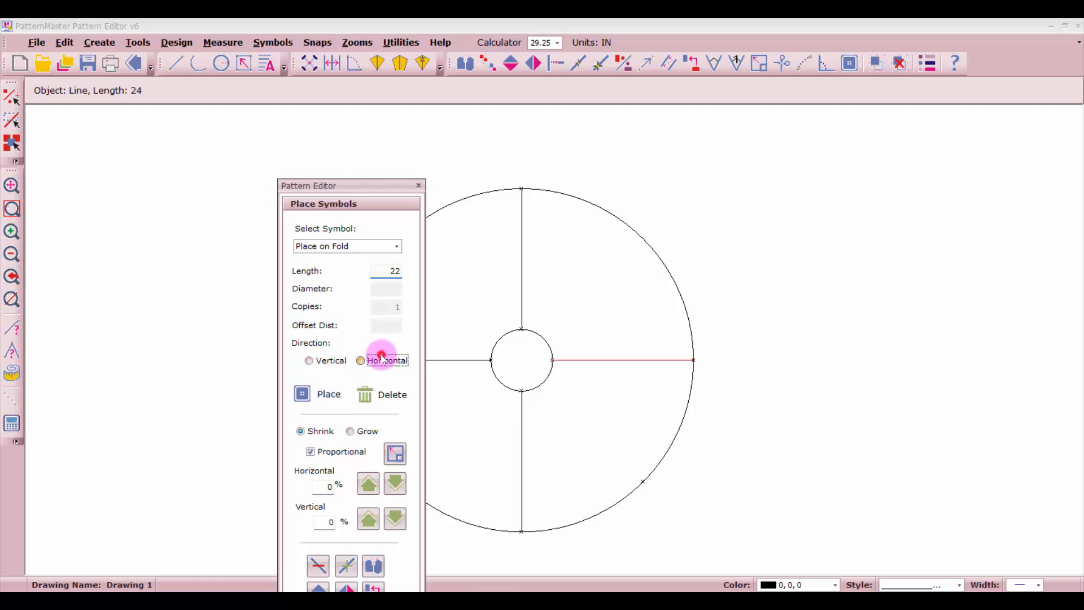
{"action": "left_click", "coordinate": [310, 395]}
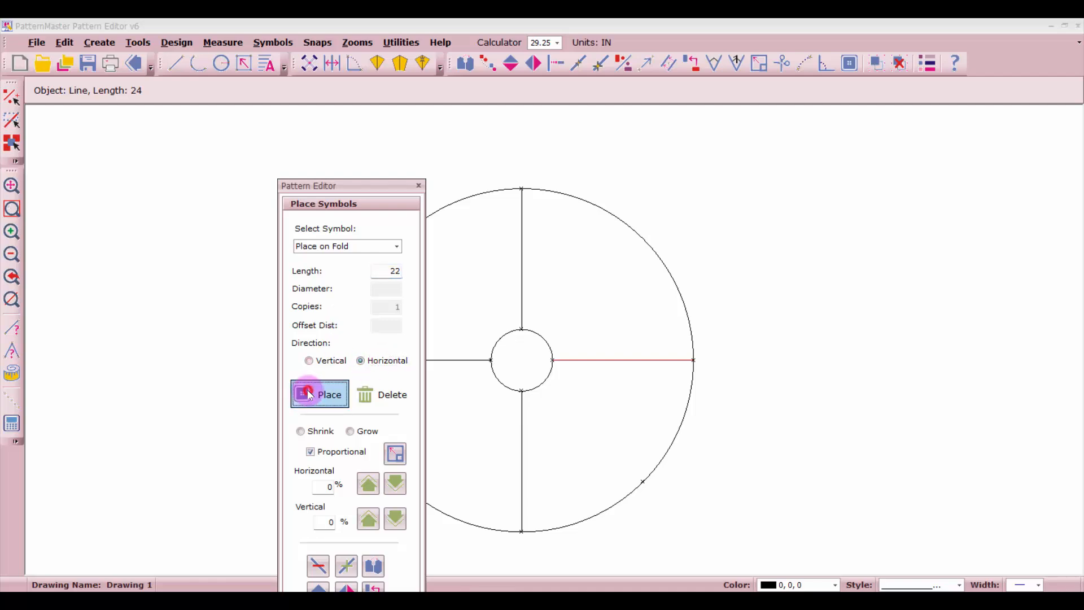
{"action": "left_click", "coordinate": [567, 359]}
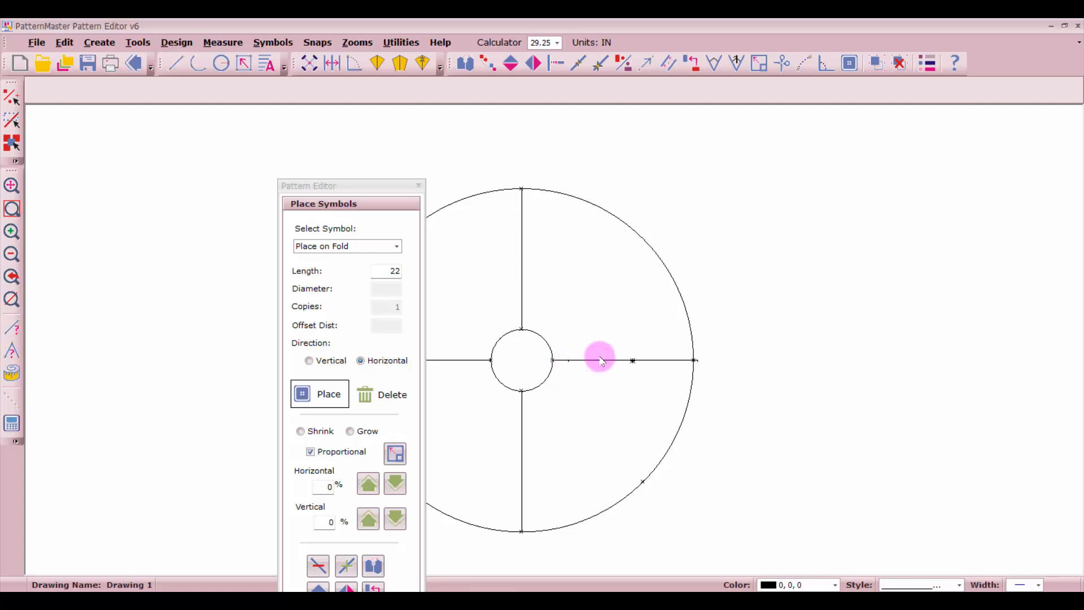
Flip the Place on Fold symbol vertically and set it just below the right horizontal line.
{"action": "scroll", "coordinate": [552, 338], "scroll_direction": "up", "scroll_amount": 6}
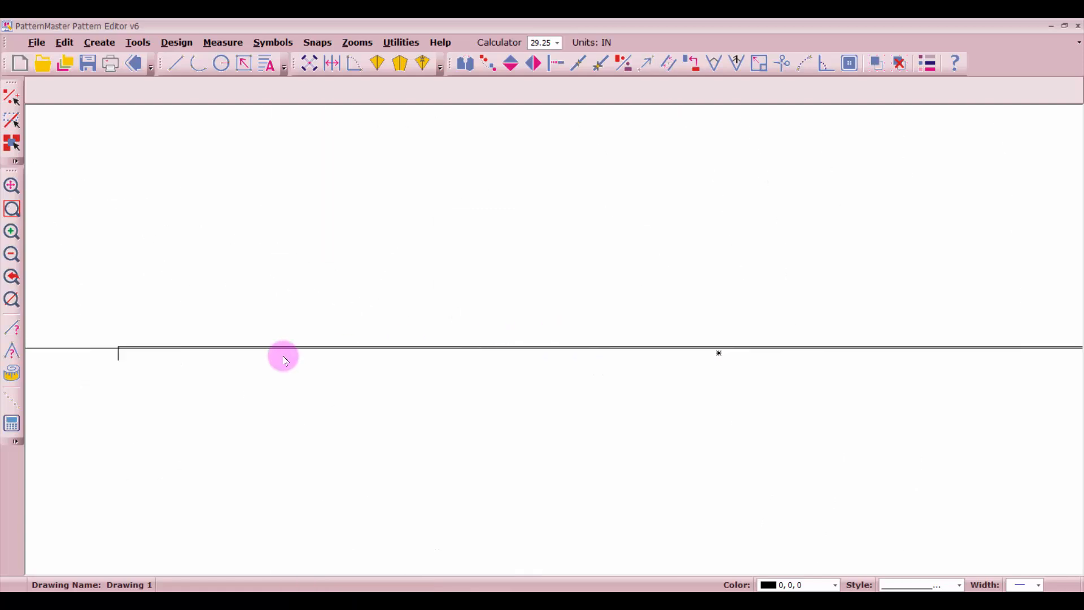
{"action": "left_click", "coordinate": [117, 353]}
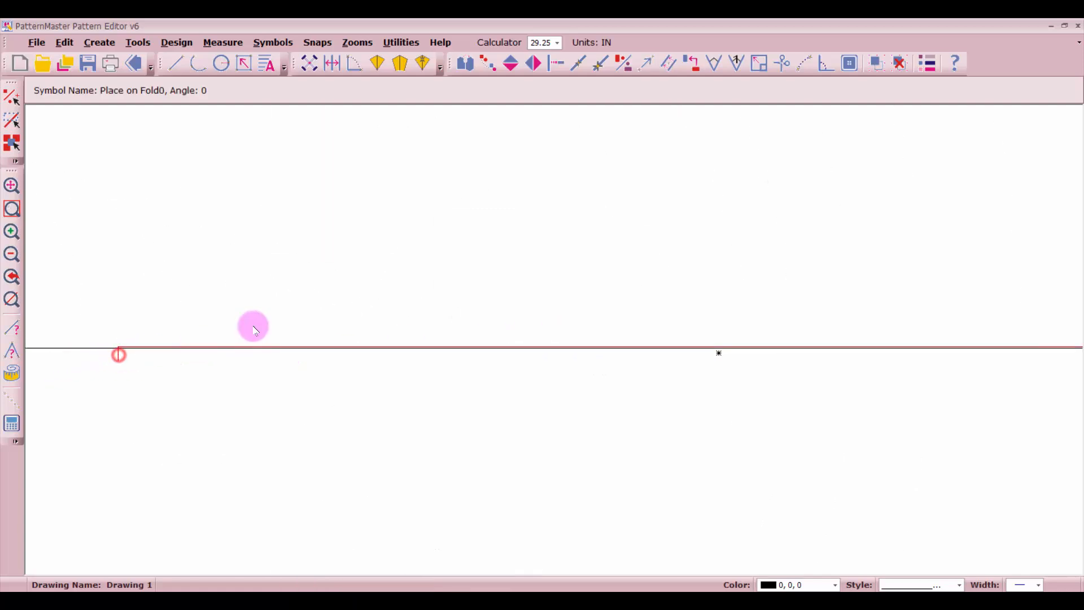
{"action": "left_click", "coordinate": [512, 67]}
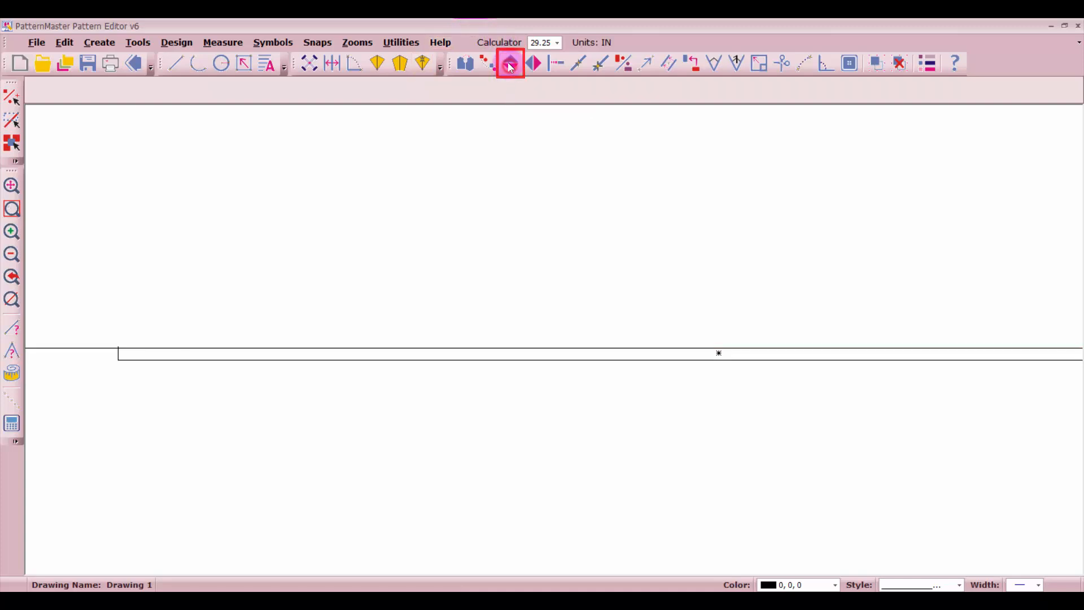
{"action": "left_click", "coordinate": [398, 356]}
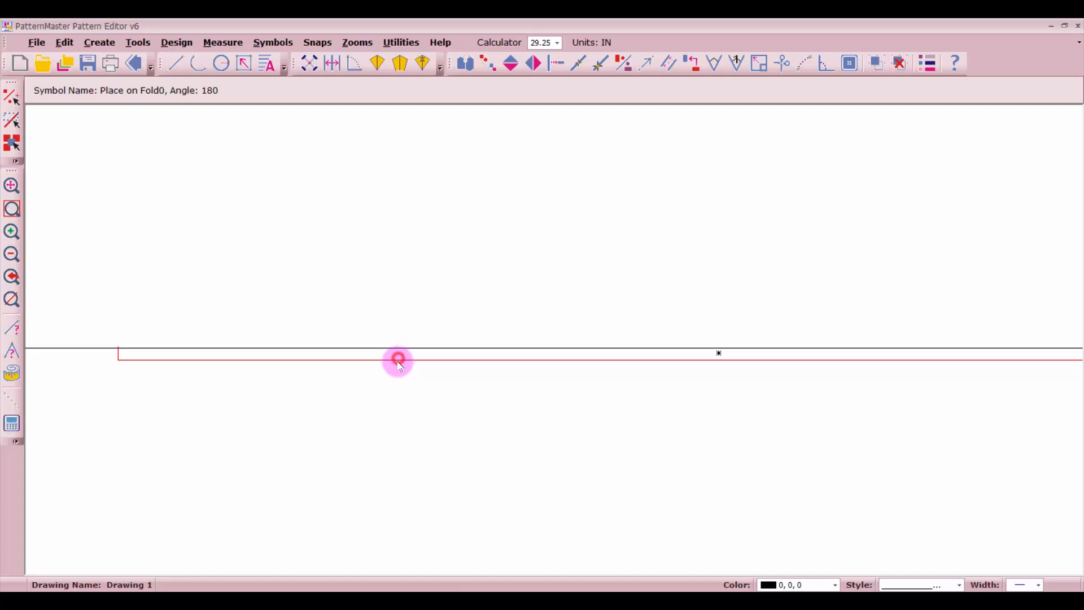
{"action": "left_click_drag", "start_coordinate": [398, 359], "coordinate": [397, 362]}
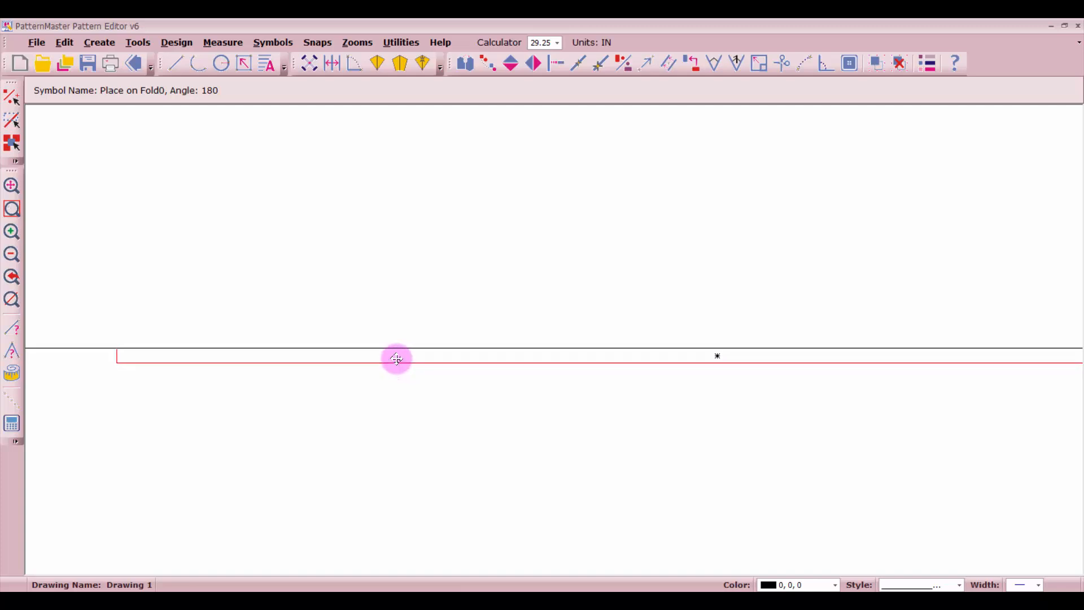
Add the text "Center Front Place on fold" in Arial, height .1, between the fold symbol and the line, moved nearer the symbol's middle.
{"action": "left_click", "coordinate": [268, 64]}
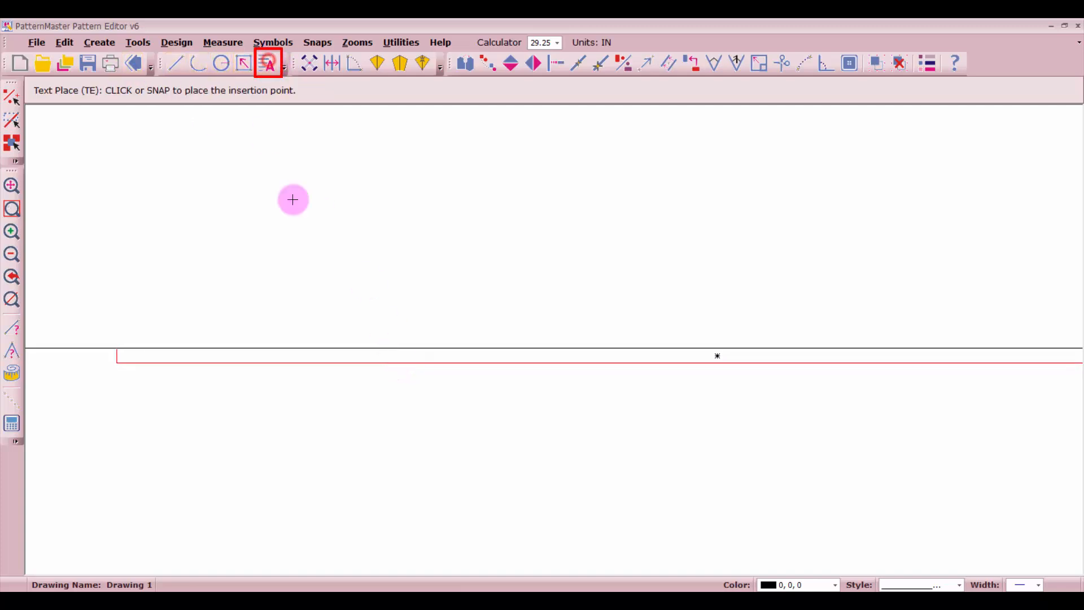
{"action": "left_click", "coordinate": [211, 361]}
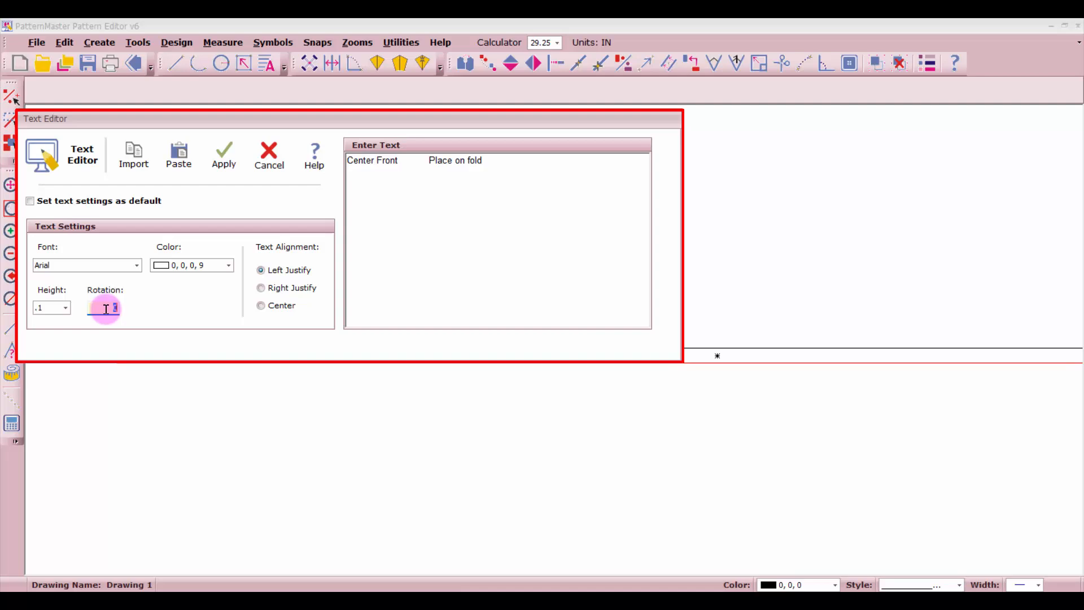
{"action": "left_click", "coordinate": [229, 160]}
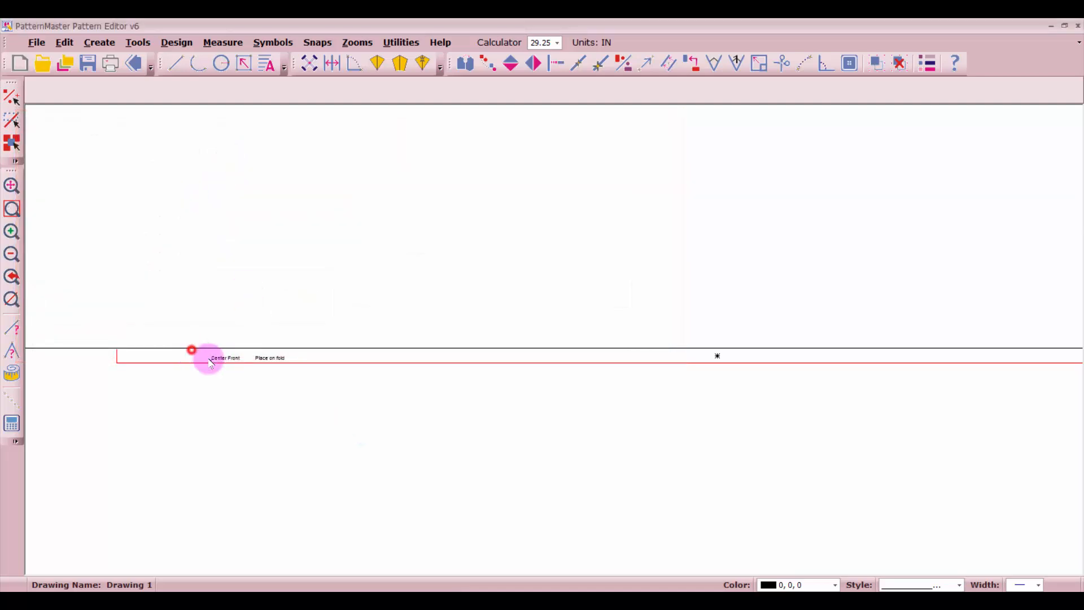
{"action": "left_click_drag", "start_coordinate": [212, 364], "coordinate": [560, 358]}
Change the object style of the upper vertical, lower vertical and left horizontal lines to dashed.
{"action": "scroll", "coordinate": [559, 357], "scroll_direction": "down", "scroll_amount": 5}
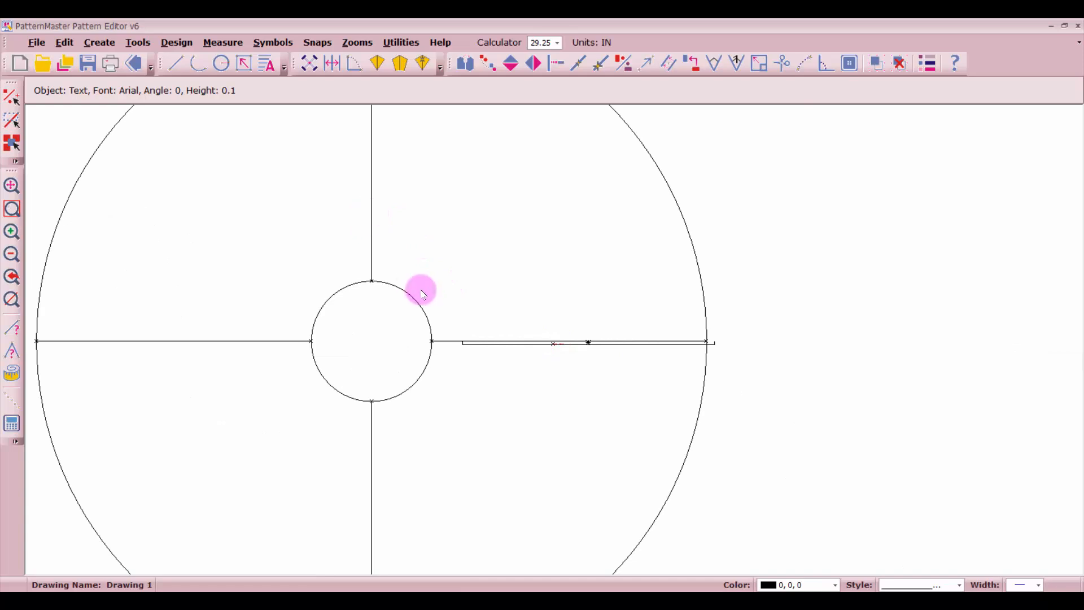
{"action": "scroll", "coordinate": [555, 341], "scroll_direction": "up", "scroll_amount": 2}
{"action": "left_click", "coordinate": [544, 241]}
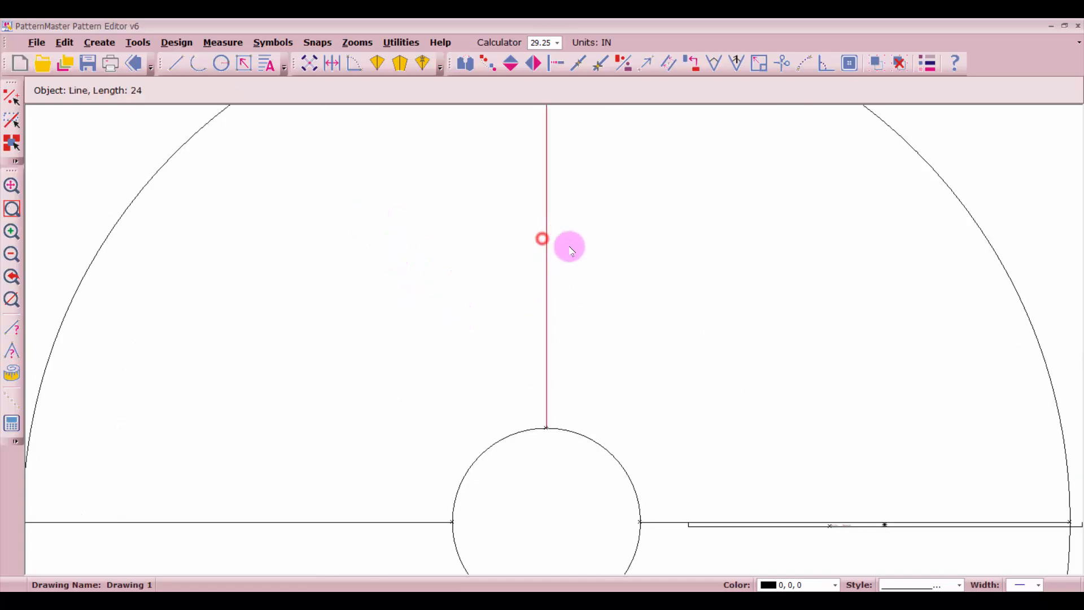
{"action": "scroll", "coordinate": [555, 342], "scroll_direction": "down", "scroll_amount": 4}
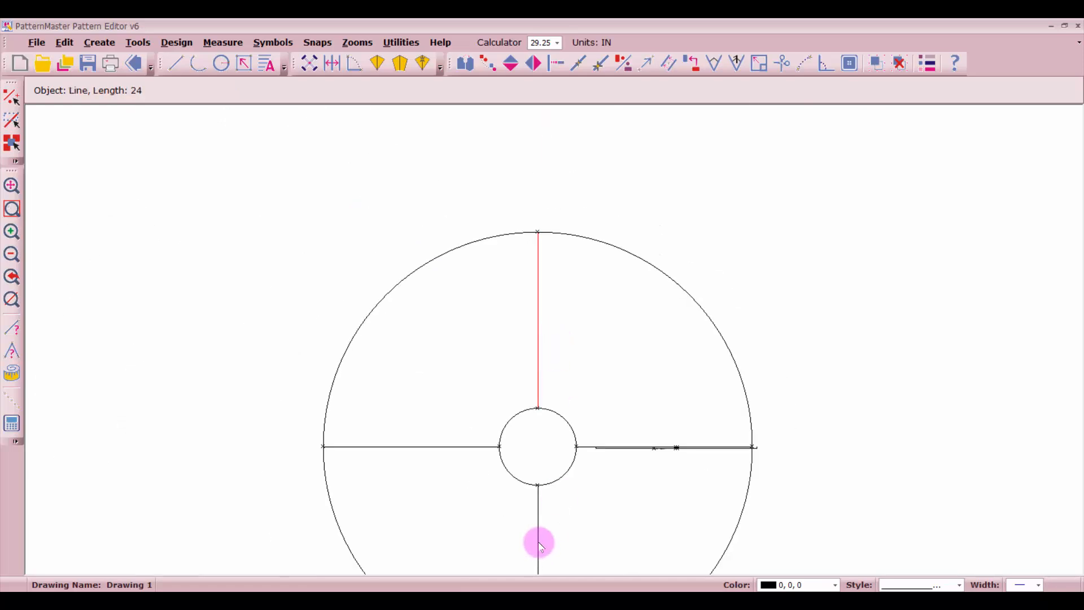
{"action": "left_click", "coordinate": [539, 543]}
{"action": "left_click", "coordinate": [438, 449]}
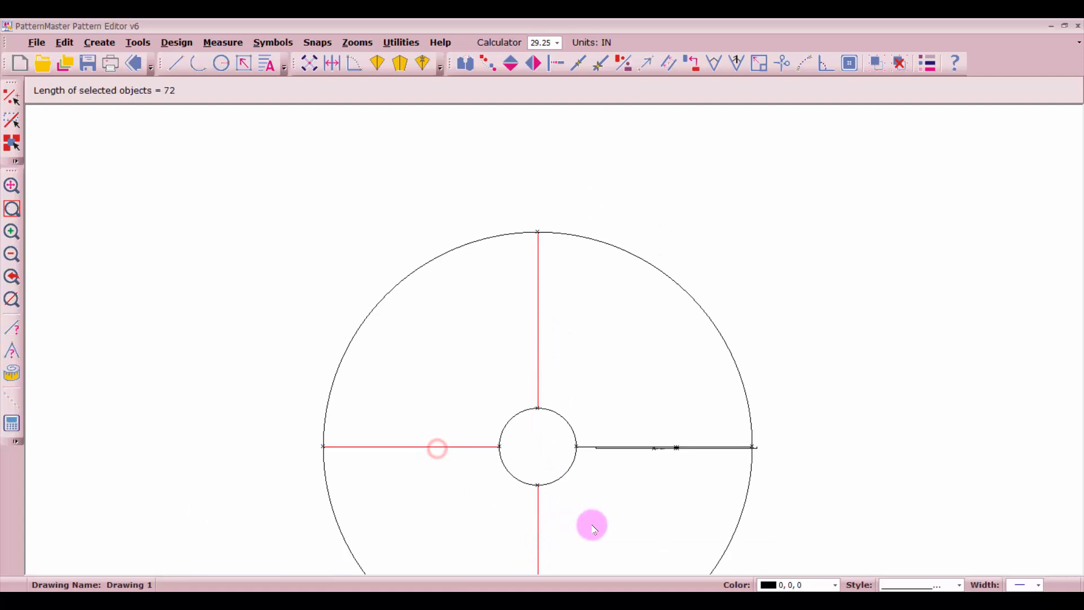
{"action": "scroll", "coordinate": [554, 339], "scroll_direction": "down", "scroll_amount": 1}
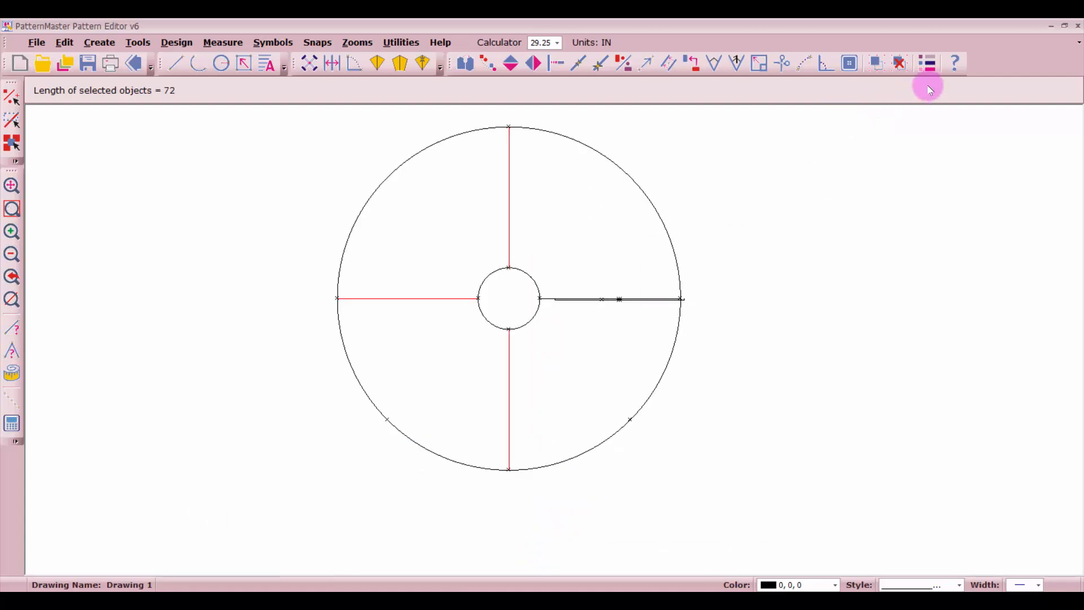
{"action": "left_click", "coordinate": [930, 65]}
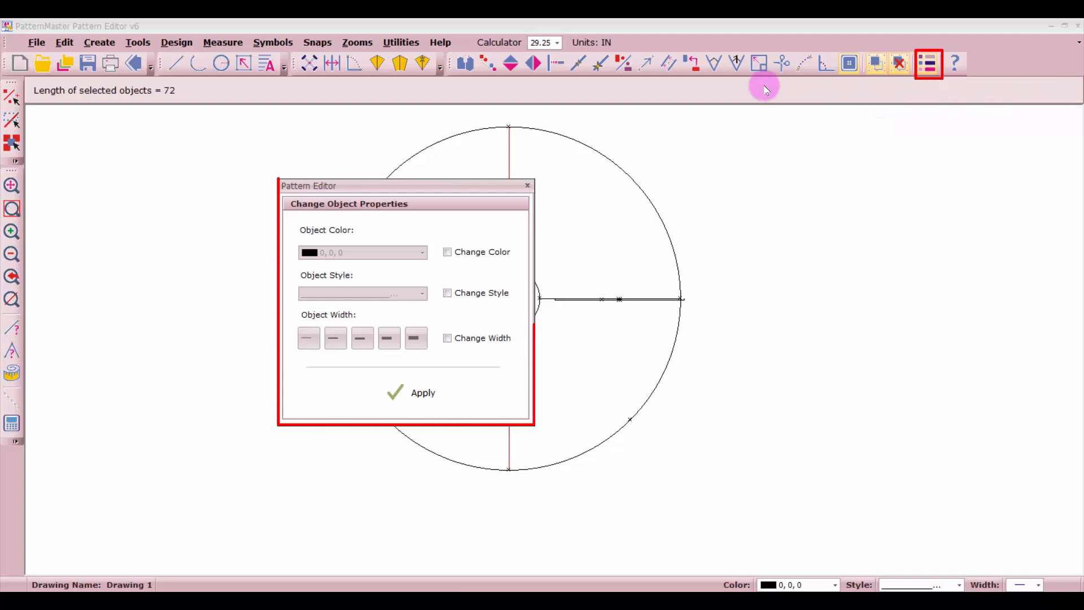
{"action": "left_click", "coordinate": [447, 292]}
{"action": "left_click", "coordinate": [422, 293]}
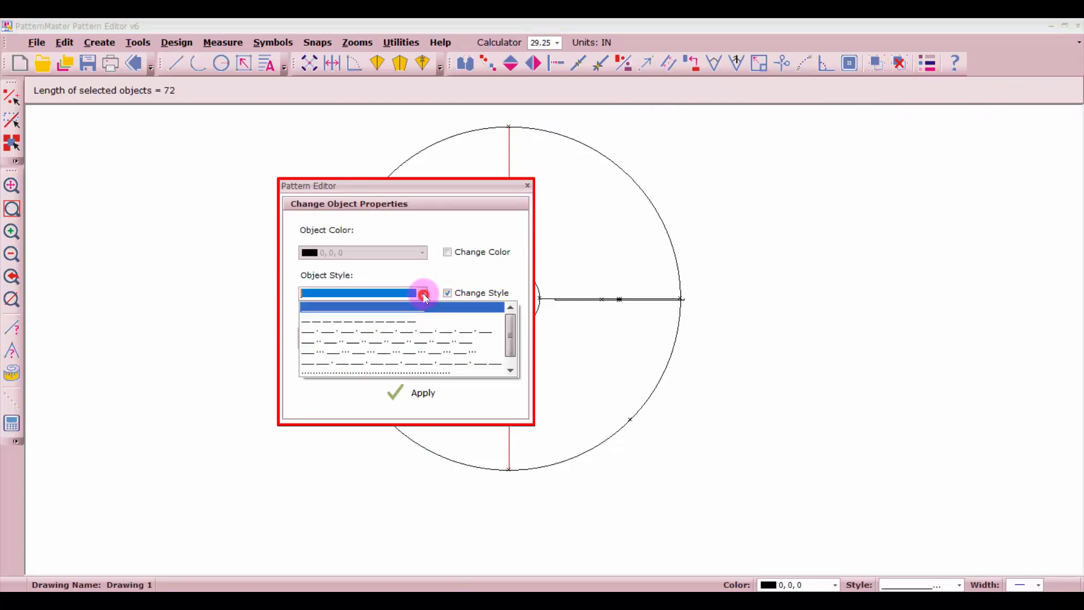
{"action": "left_click", "coordinate": [395, 322]}
{"action": "left_click", "coordinate": [410, 389]}
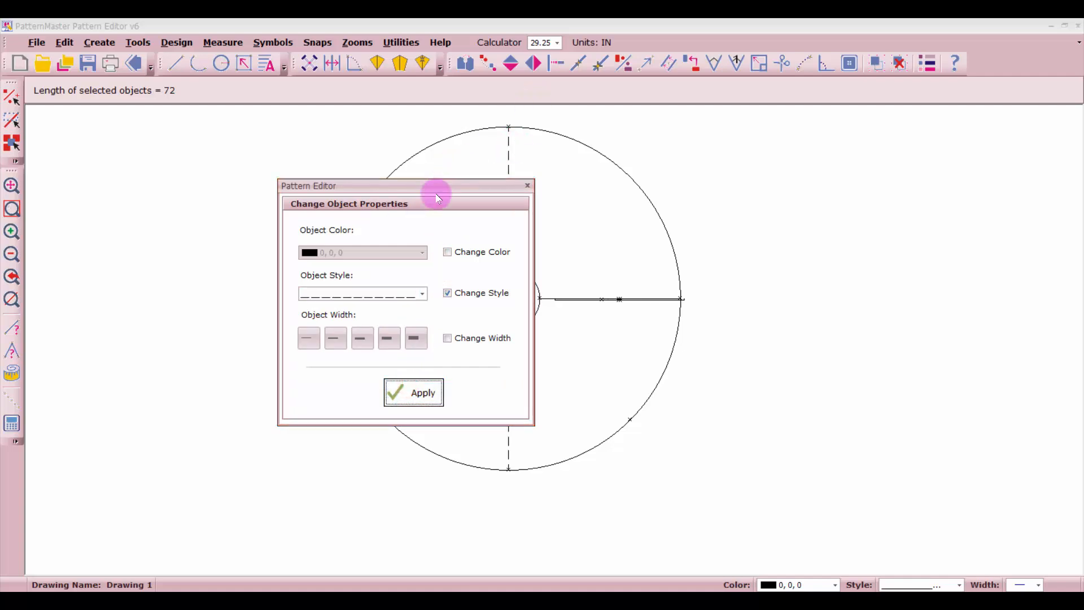
Apply the dashed object style to the upper and lower arcs of the inner circle.
{"action": "left_click_drag", "start_coordinate": [455, 181], "coordinate": [237, 135]}
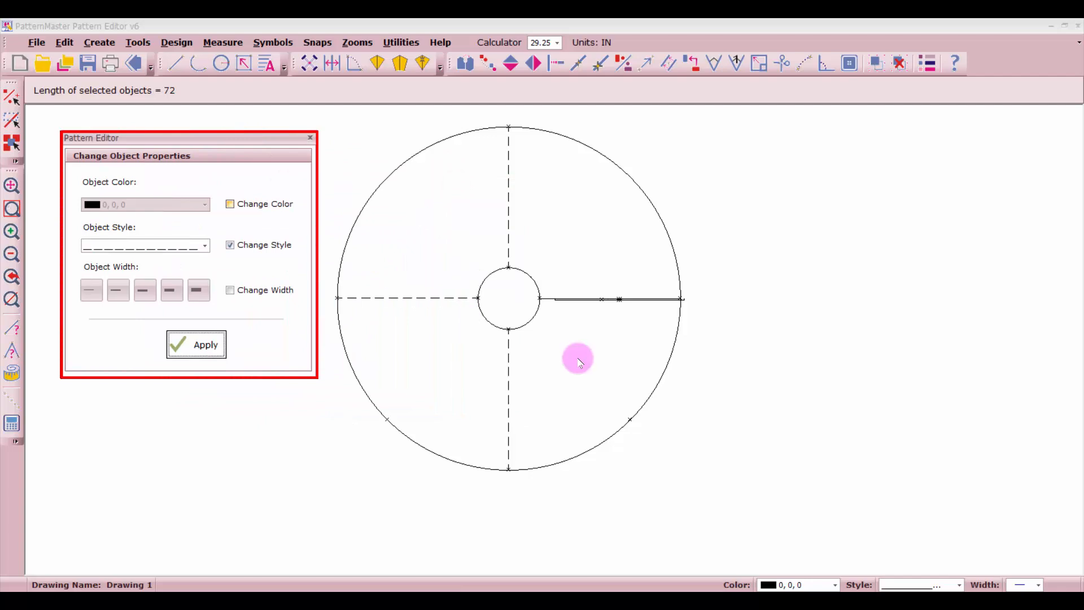
{"action": "left_click", "coordinate": [497, 271]}
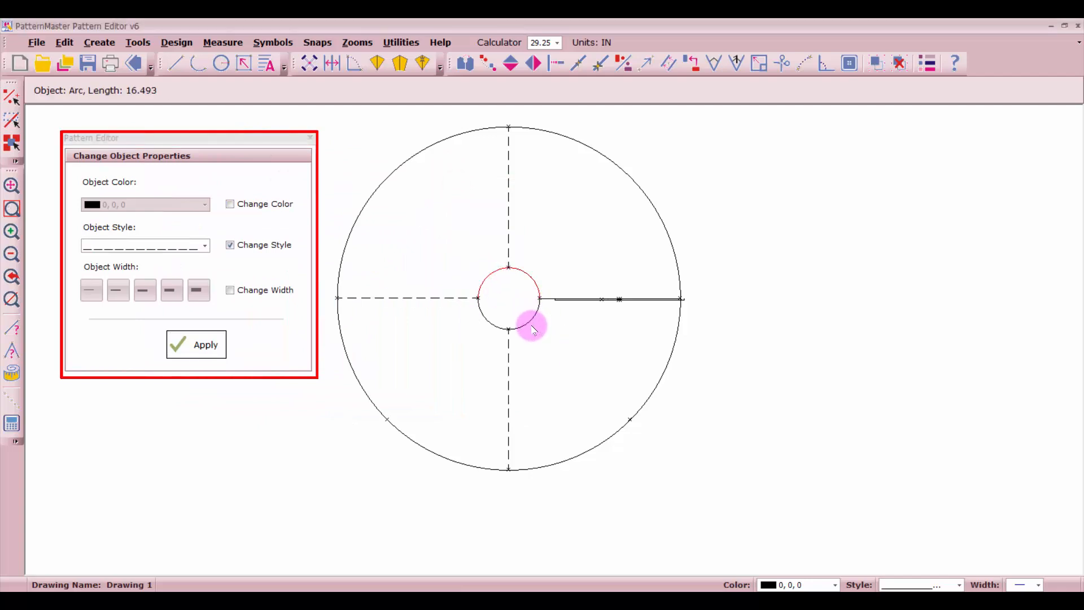
{"action": "left_click", "coordinate": [528, 320]}
{"action": "left_click", "coordinate": [204, 344]}
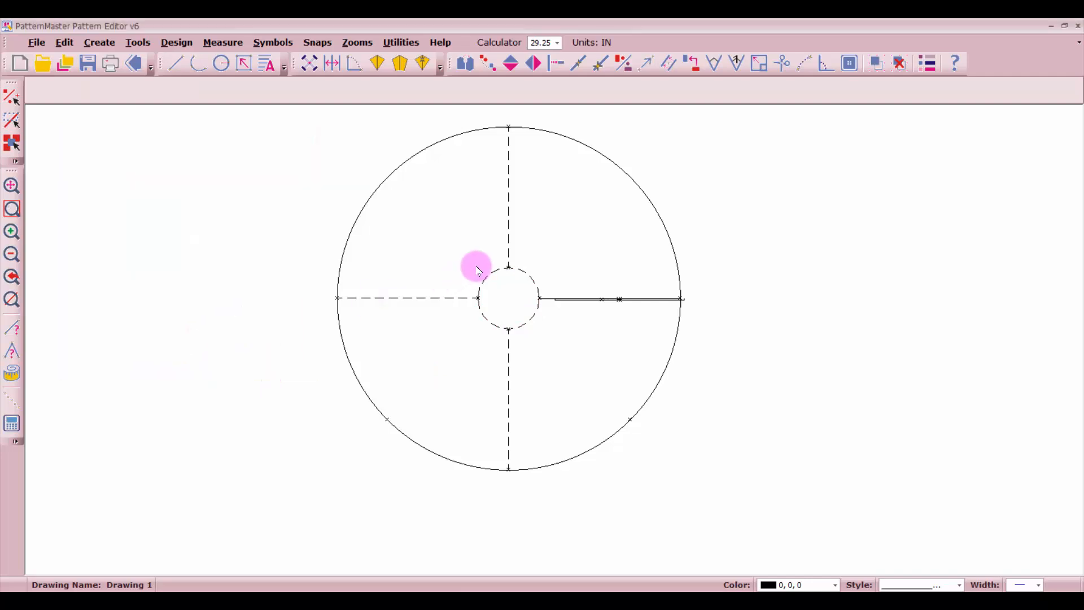
Break the upper and lower inner arcs with Scissors where they meet the inner ends of the vertical lines.
{"action": "left_click", "coordinate": [528, 274]}
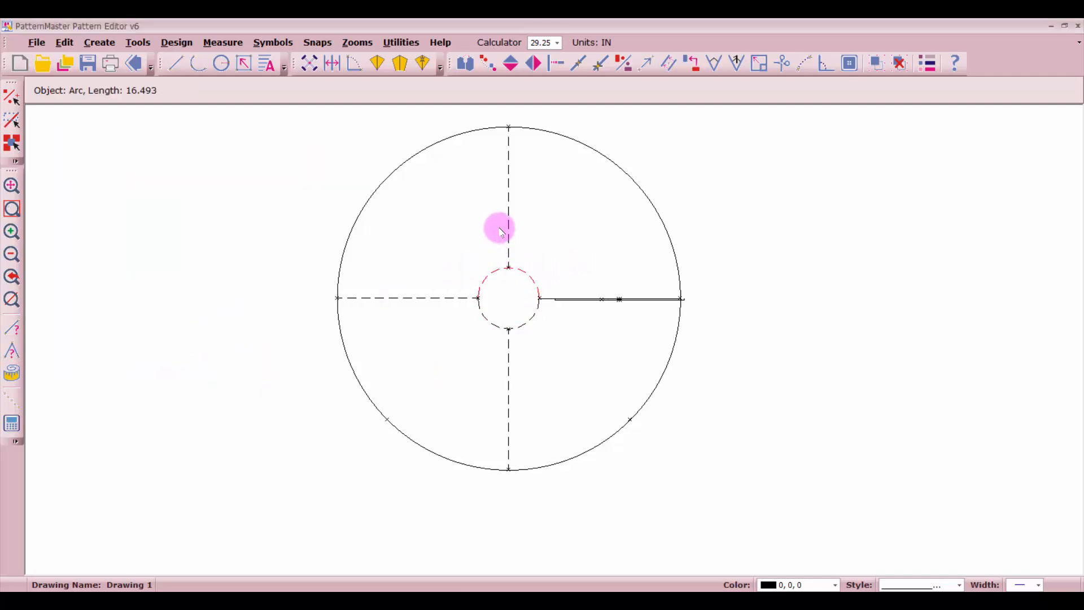
{"action": "left_click", "coordinate": [782, 61]}
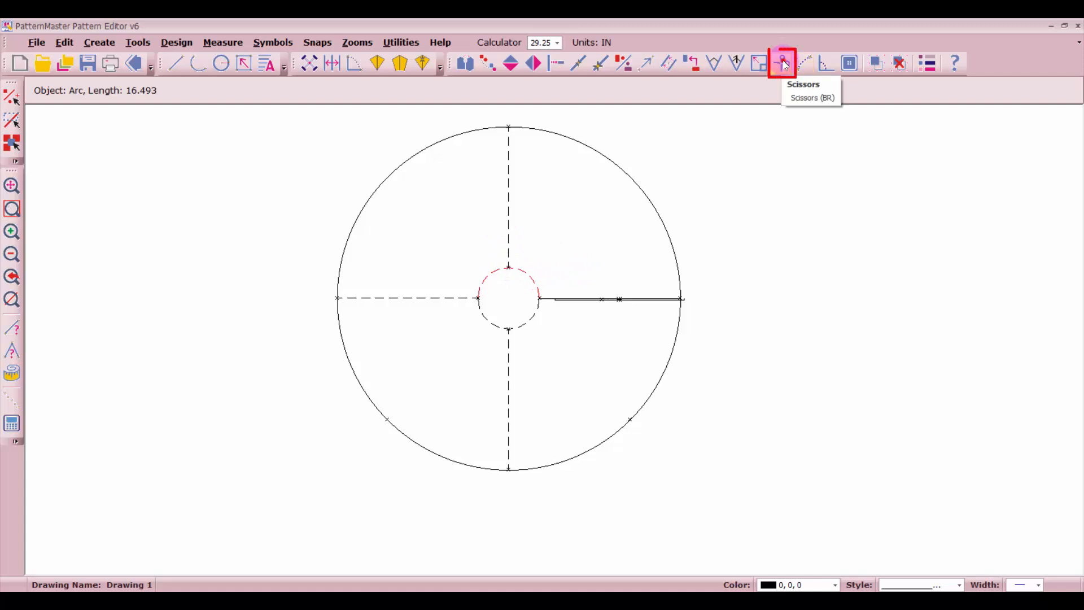
{"action": "left_click", "coordinate": [527, 274]}
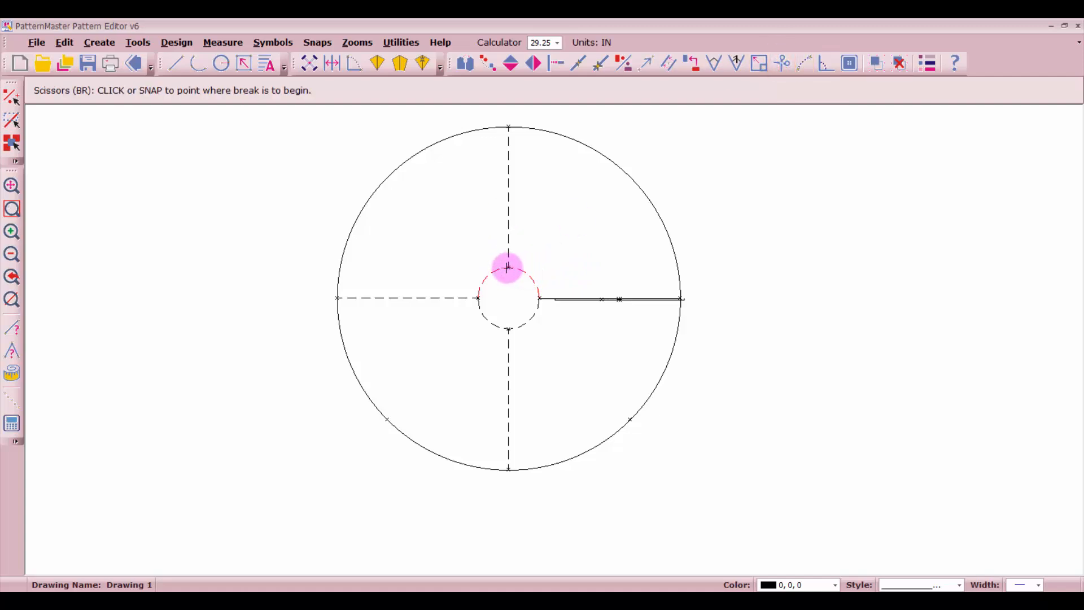
{"action": "left_click", "coordinate": [509, 267]}
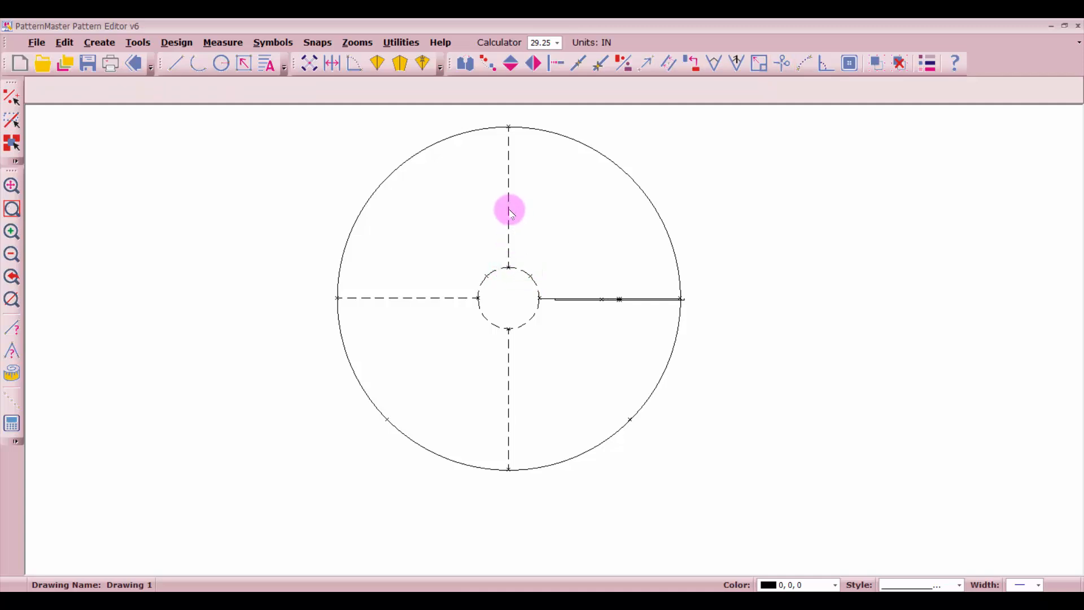
{"action": "key", "text": "space"}
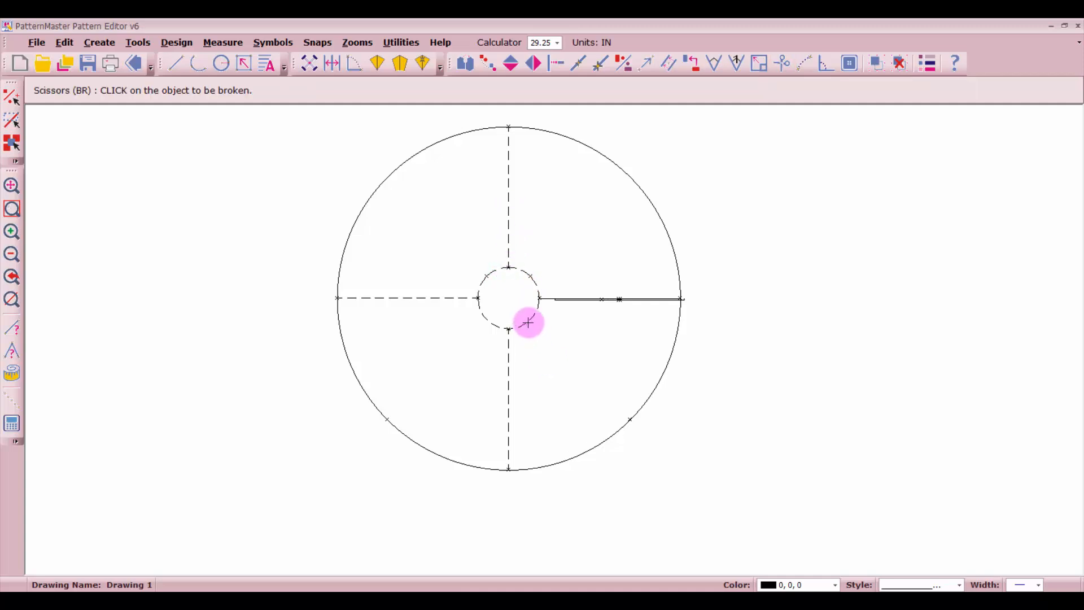
{"action": "left_click", "coordinate": [528, 322]}
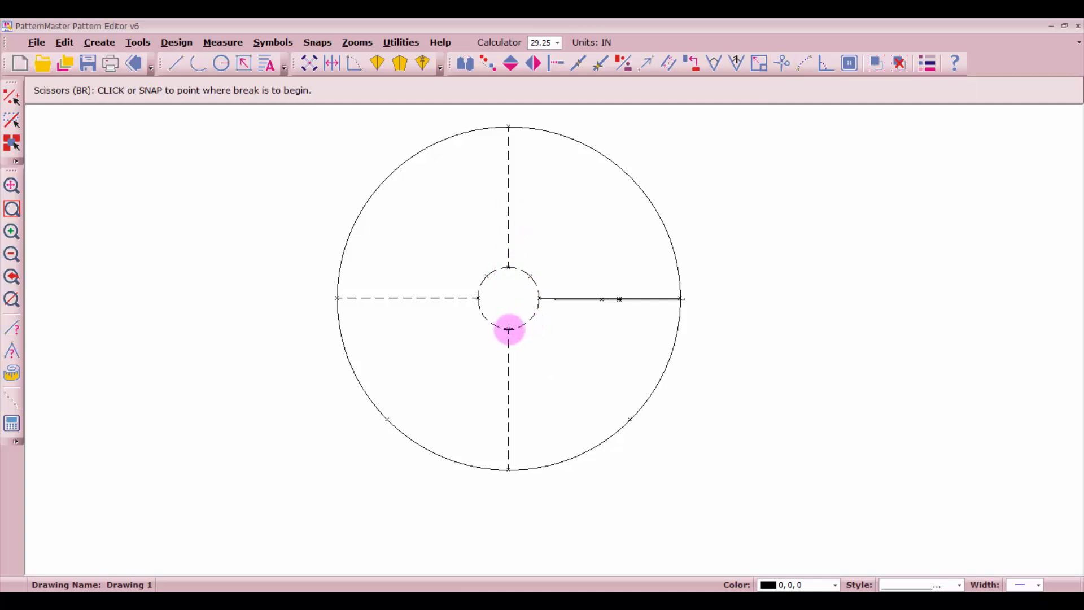
{"action": "left_click", "coordinate": [508, 328]}
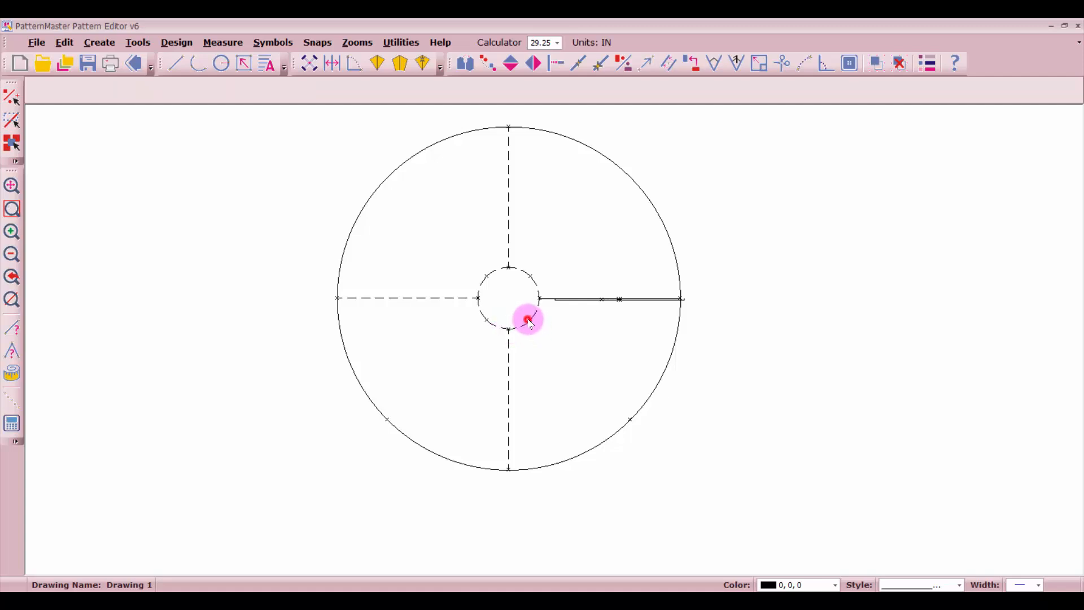
{"action": "left_click", "coordinate": [529, 321]}
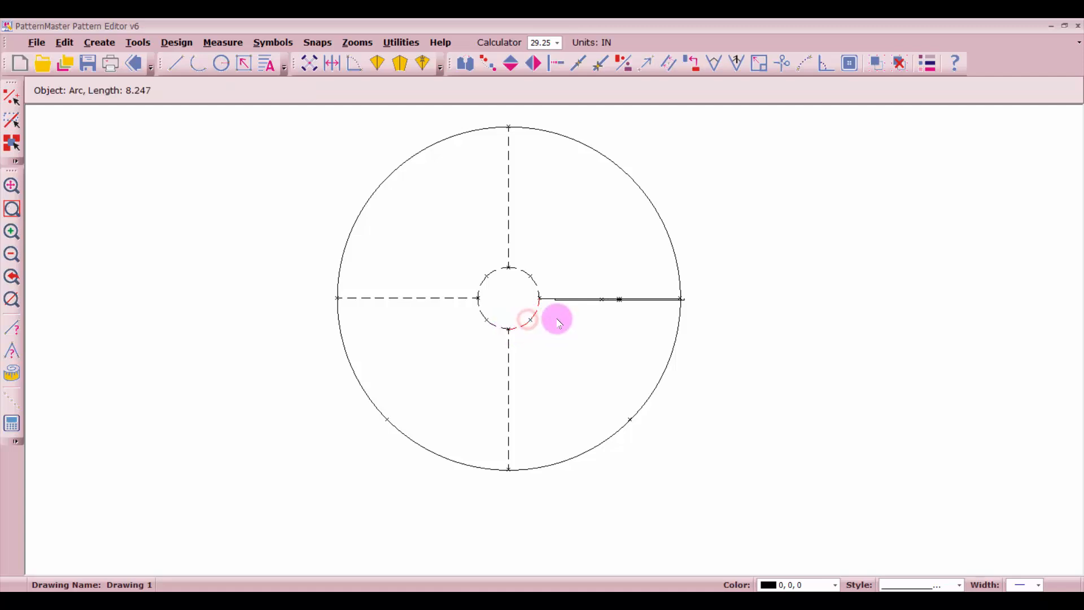
{"action": "left_click", "coordinate": [533, 273]}
{"action": "left_click", "coordinate": [510, 165]}
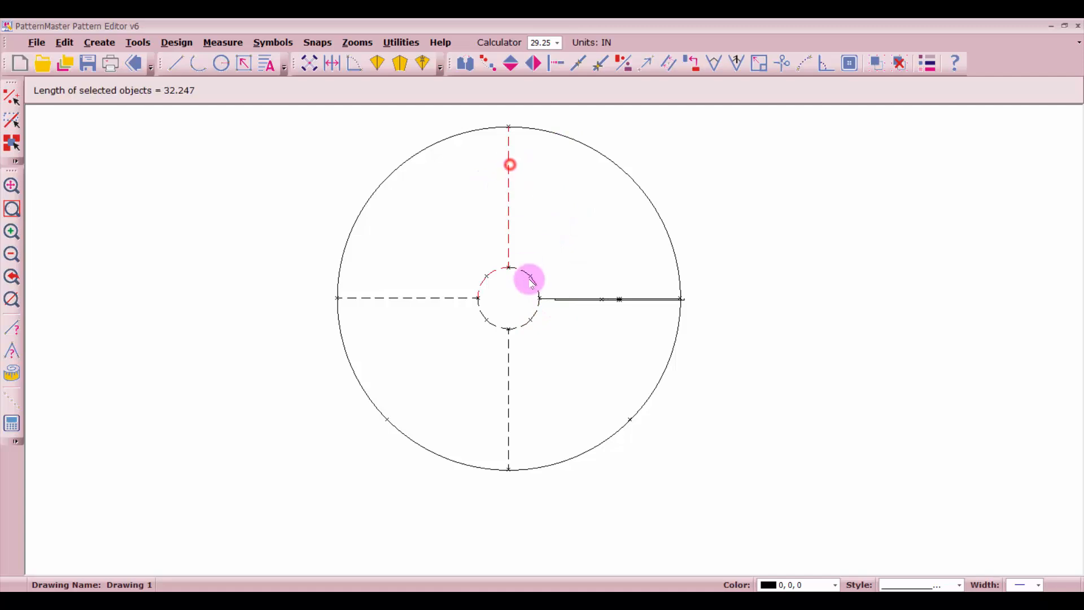
{"action": "left_click", "coordinate": [532, 278]}
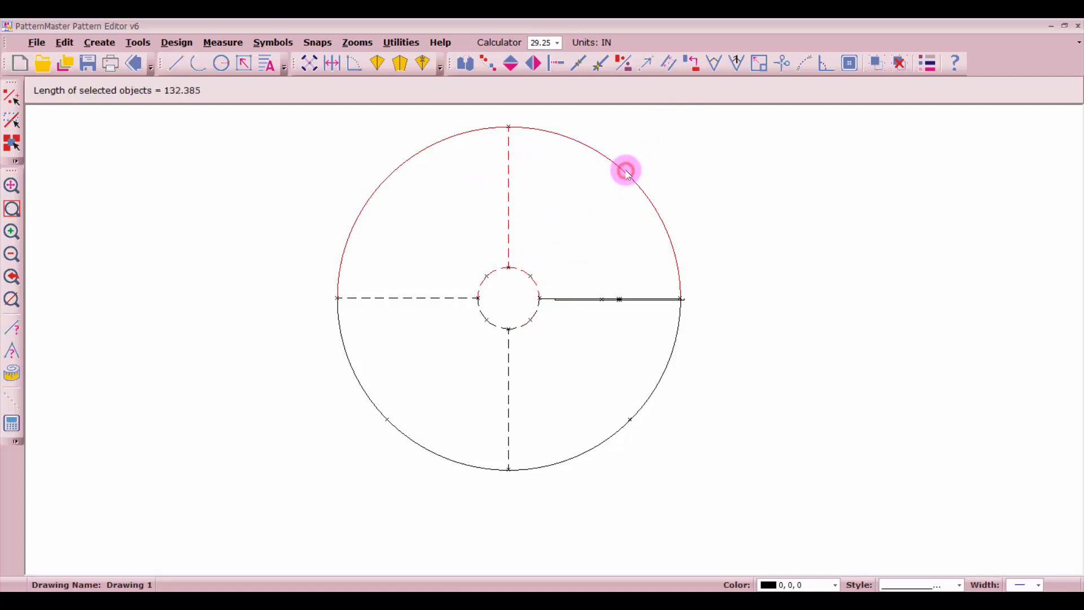
Flip the Place on Fold symbol back vertically and move it and its text just above the right horizontal line.
{"action": "scroll", "coordinate": [565, 328], "scroll_direction": "up", "scroll_amount": 3}
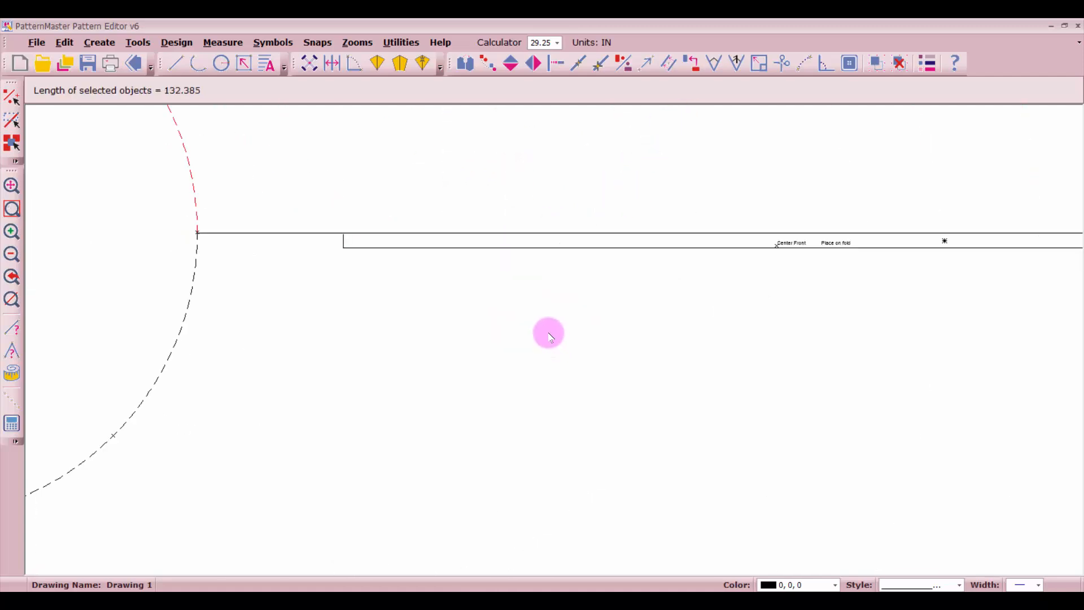
{"action": "left_click", "coordinate": [407, 249]}
{"action": "left_click", "coordinate": [511, 65]}
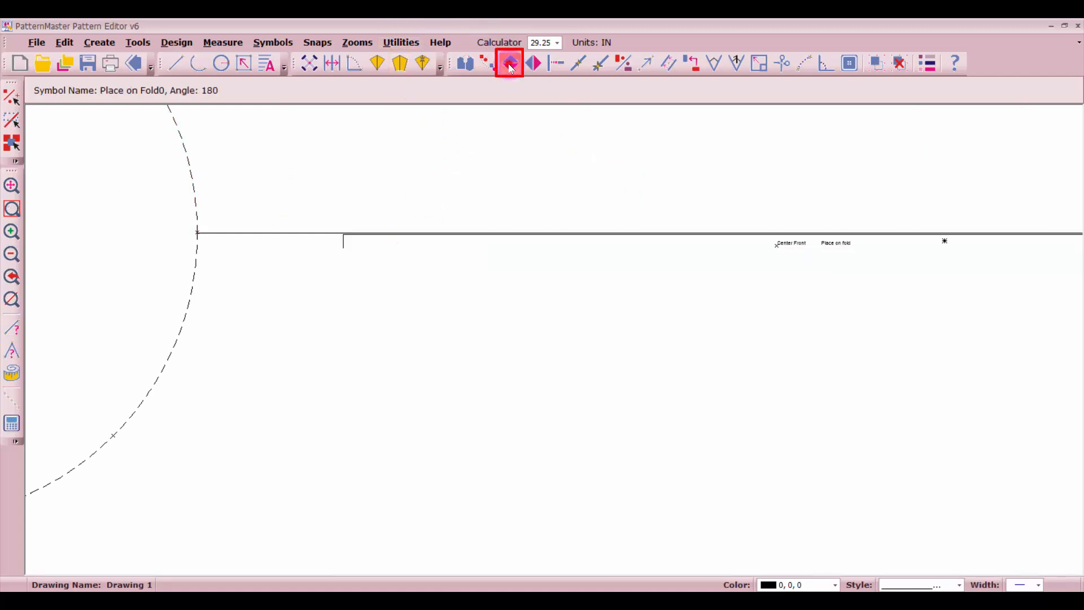
{"action": "left_click", "coordinate": [342, 242]}
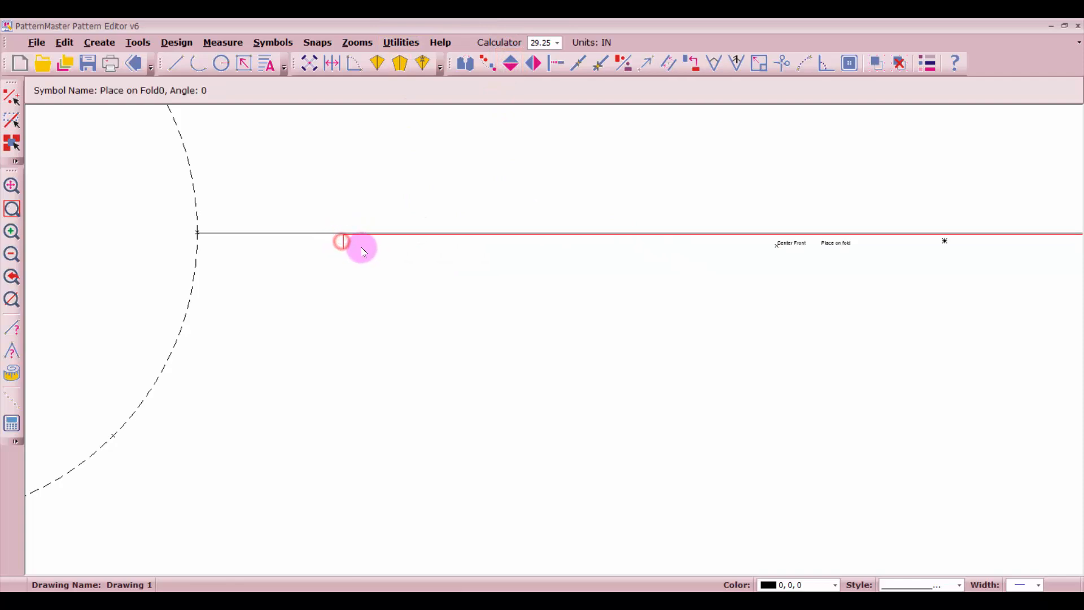
{"action": "left_click_drag", "start_coordinate": [345, 232], "coordinate": [777, 228]}
{"action": "scroll", "coordinate": [546, 345], "scroll_direction": "down", "scroll_amount": 3}
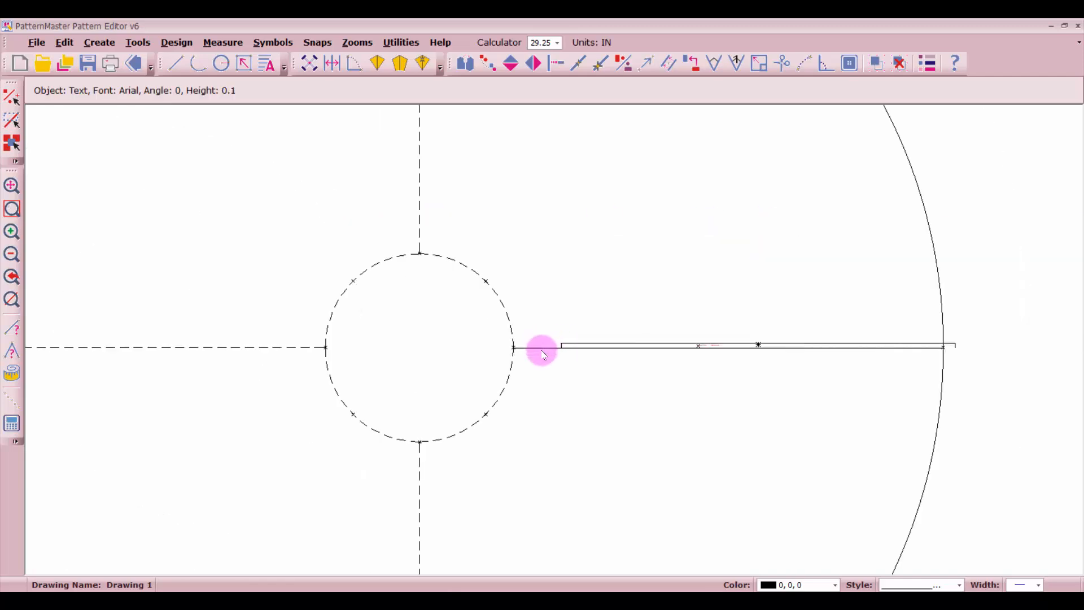
Try to select the right horizontal line, upper-right inner arc, upper vertical line and upper outer arc as the quarter piece.
{"action": "left_click", "coordinate": [542, 350]}
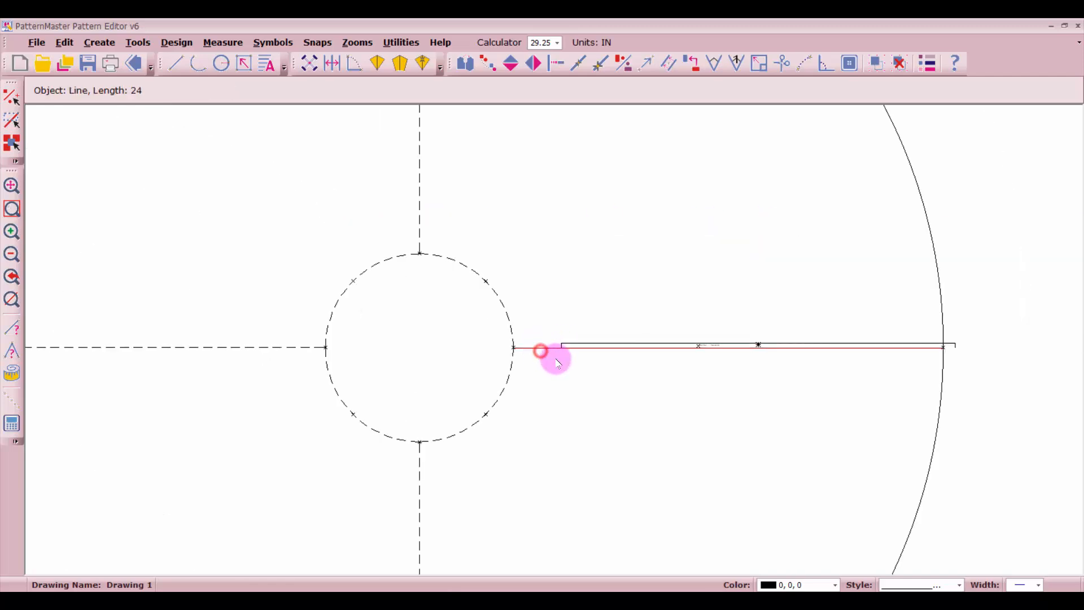
{"action": "left_click", "coordinate": [507, 306]}
{"action": "left_click", "coordinate": [421, 204]}
{"action": "scroll", "coordinate": [552, 346], "scroll_direction": "down", "scroll_amount": 2}
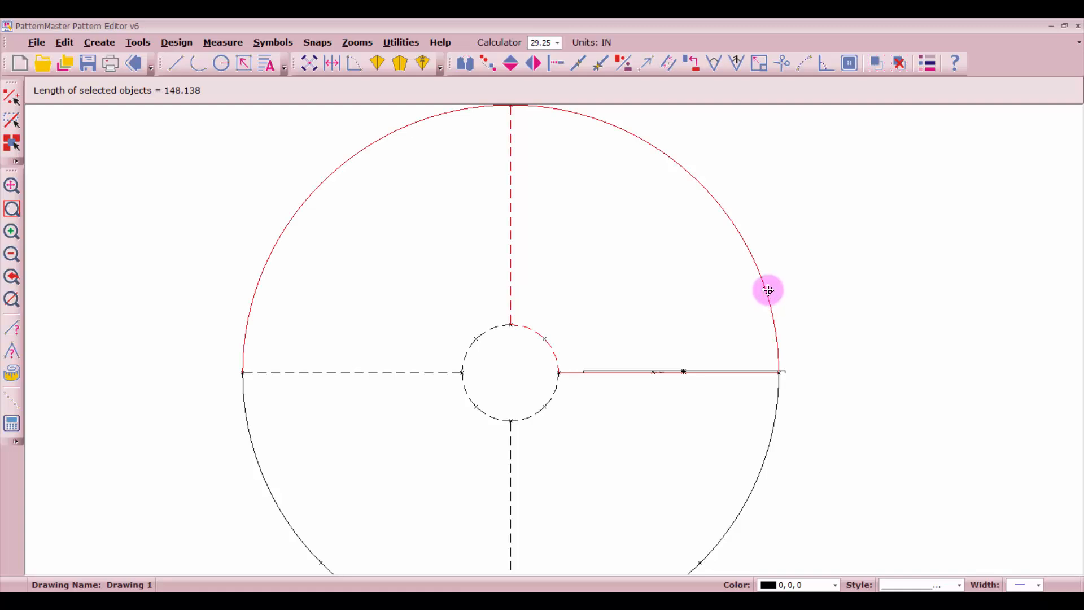
Break the upper outer arc with Scissors where it meets the outer end of the upper vertical line.
{"action": "scroll", "coordinate": [636, 261], "scroll_direction": "down", "scroll_amount": 1}
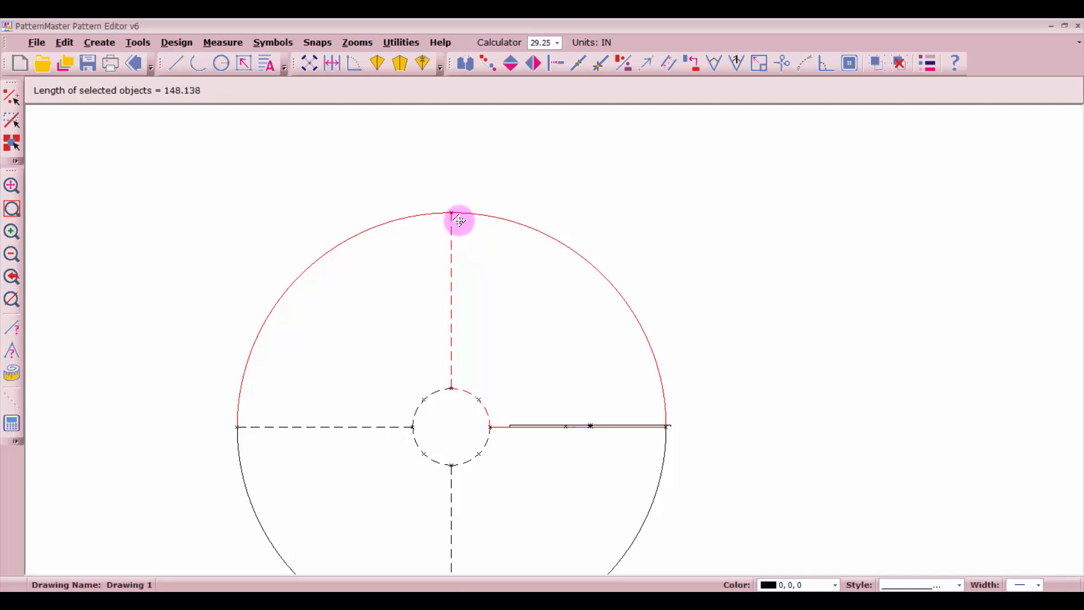
{"action": "left_click", "coordinate": [781, 61]}
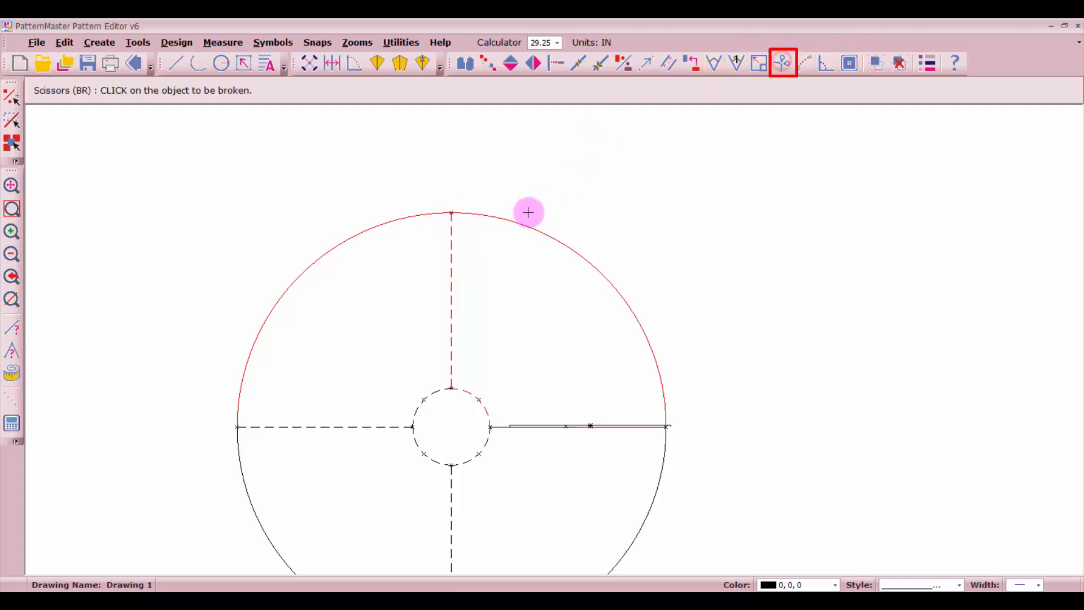
{"action": "left_click", "coordinate": [491, 215]}
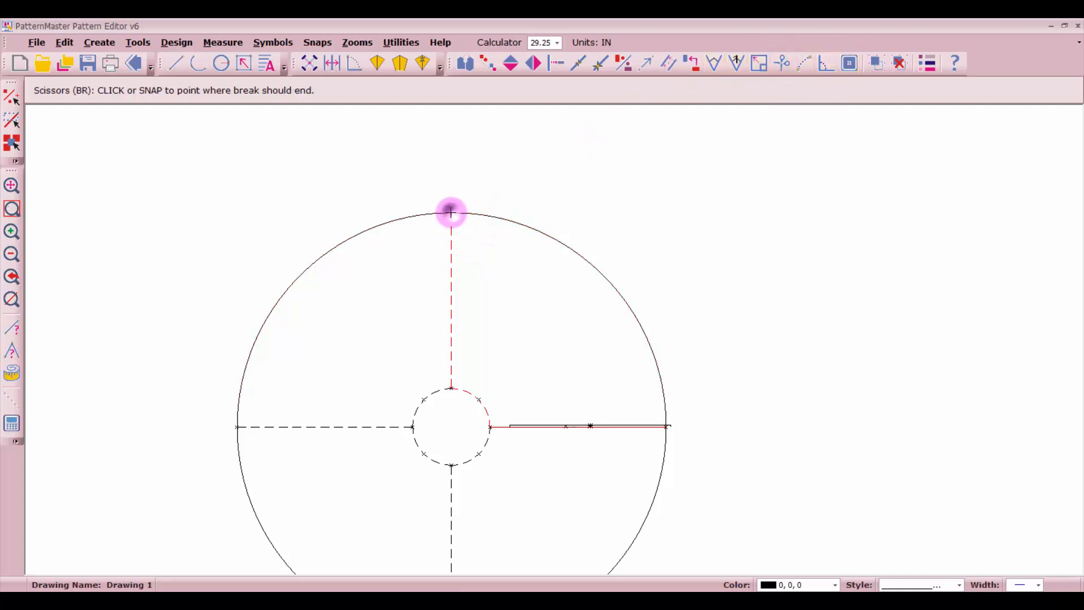
{"action": "left_click", "coordinate": [452, 213]}
Shift the Place on Fold symbol toward the inner circle so it fits within the right horizontal line's length.
{"action": "scroll", "coordinate": [580, 443], "scroll_direction": "up", "scroll_amount": 6}
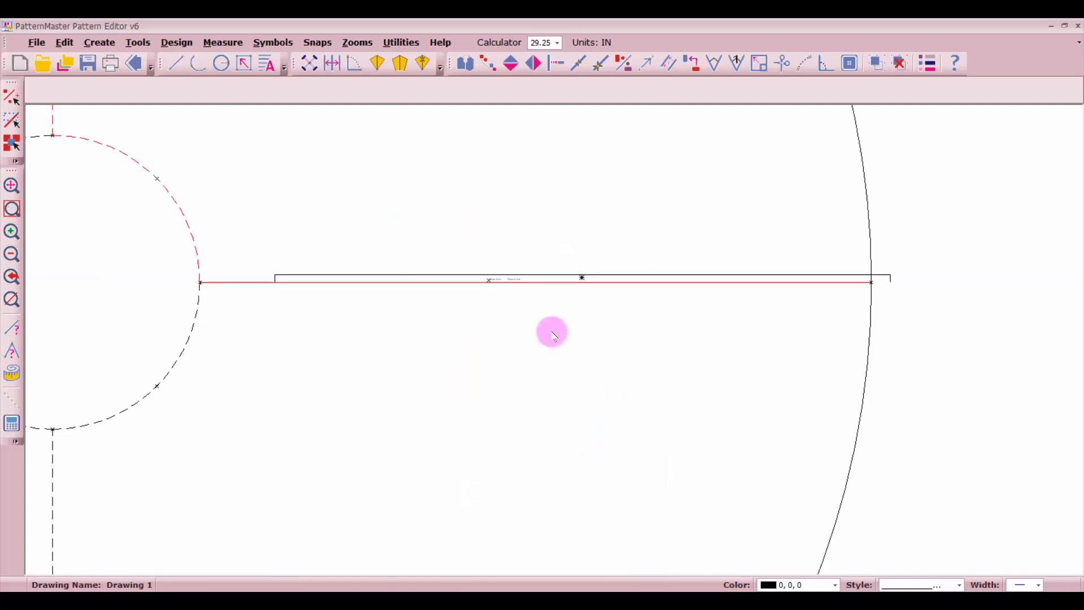
{"action": "scroll", "coordinate": [552, 332], "scroll_direction": "up", "scroll_amount": 1}
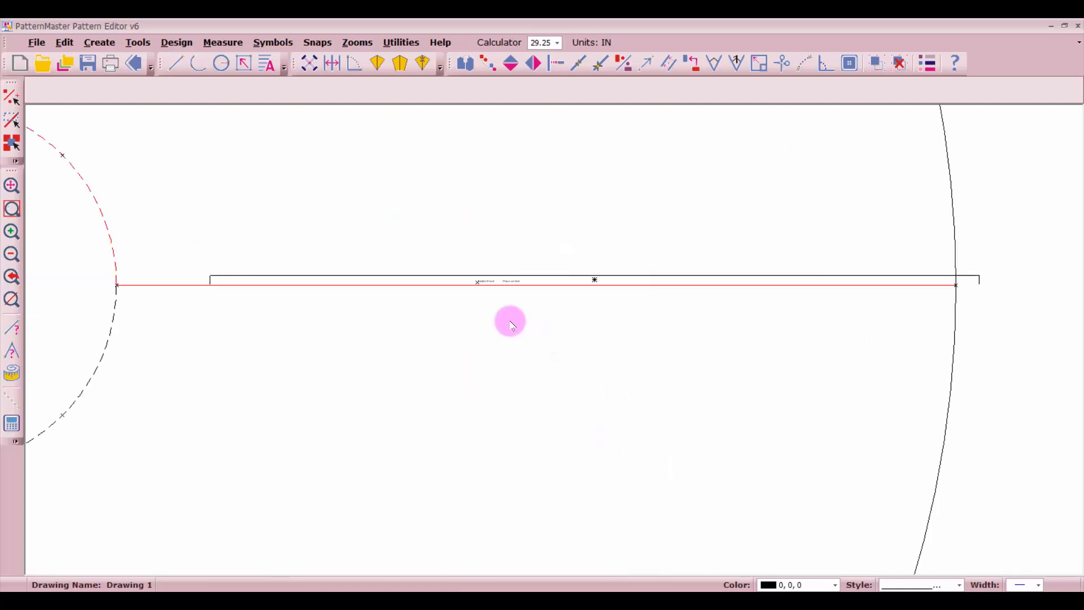
{"action": "left_click", "coordinate": [561, 277]}
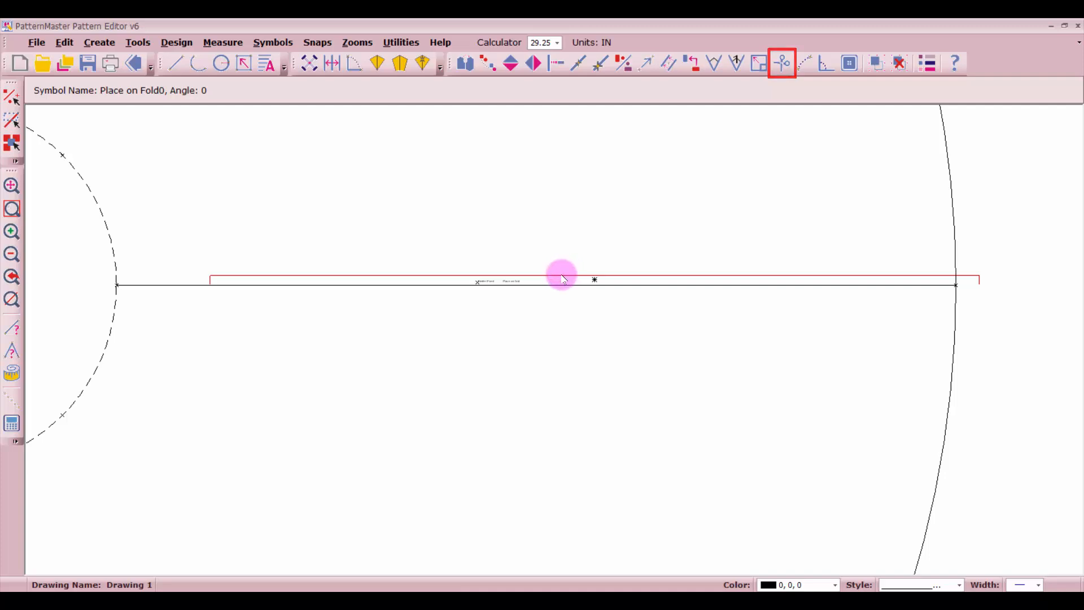
{"action": "left_click", "coordinate": [499, 281]}
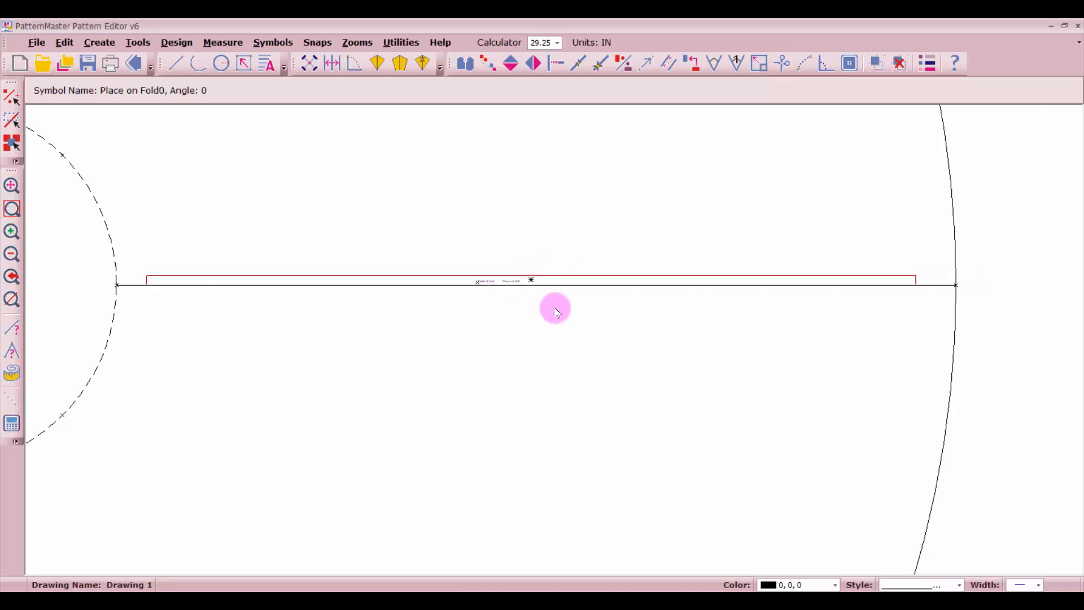
Select the upper-right quarter's outer arc, inner arc, vertical line and horizontal line, together with the Place on Fold symbol and its text.
{"action": "scroll", "coordinate": [554, 339], "scroll_direction": "down", "scroll_amount": 4}
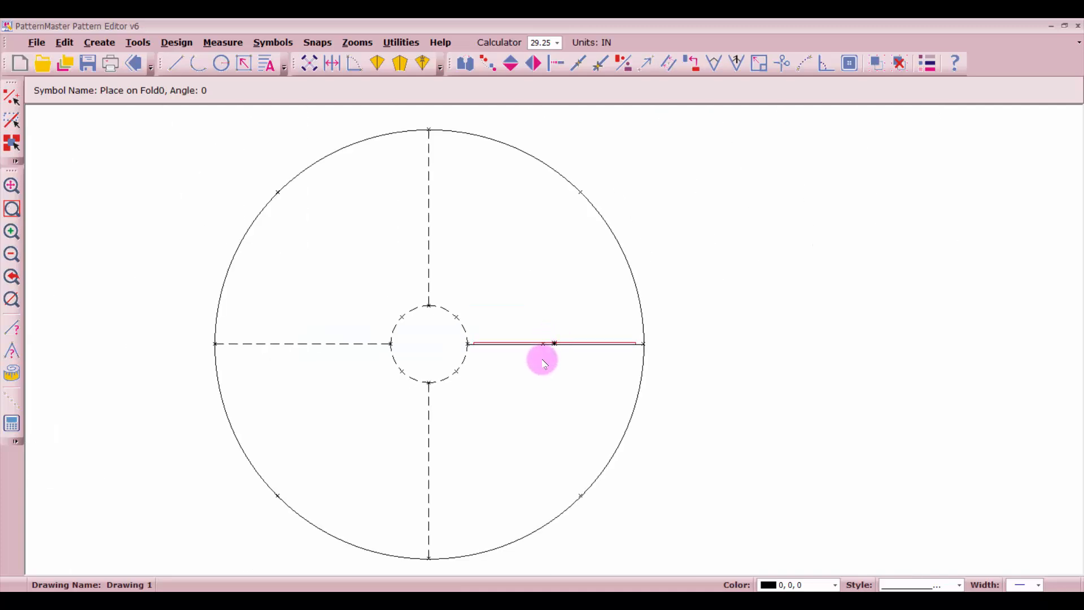
{"action": "left_click", "coordinate": [430, 173]}
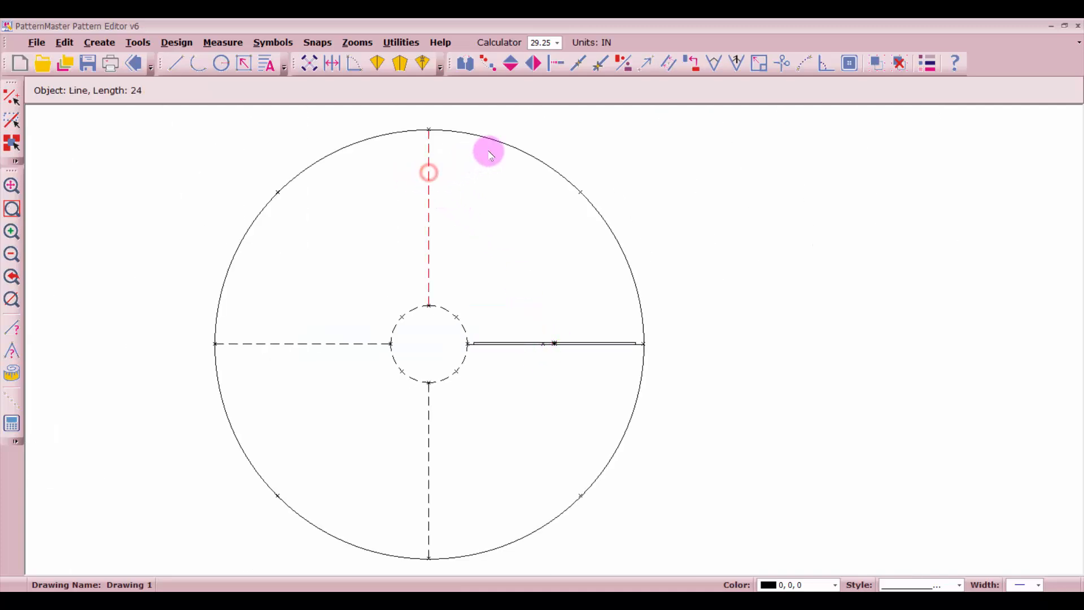
{"action": "left_click", "coordinate": [512, 148]}
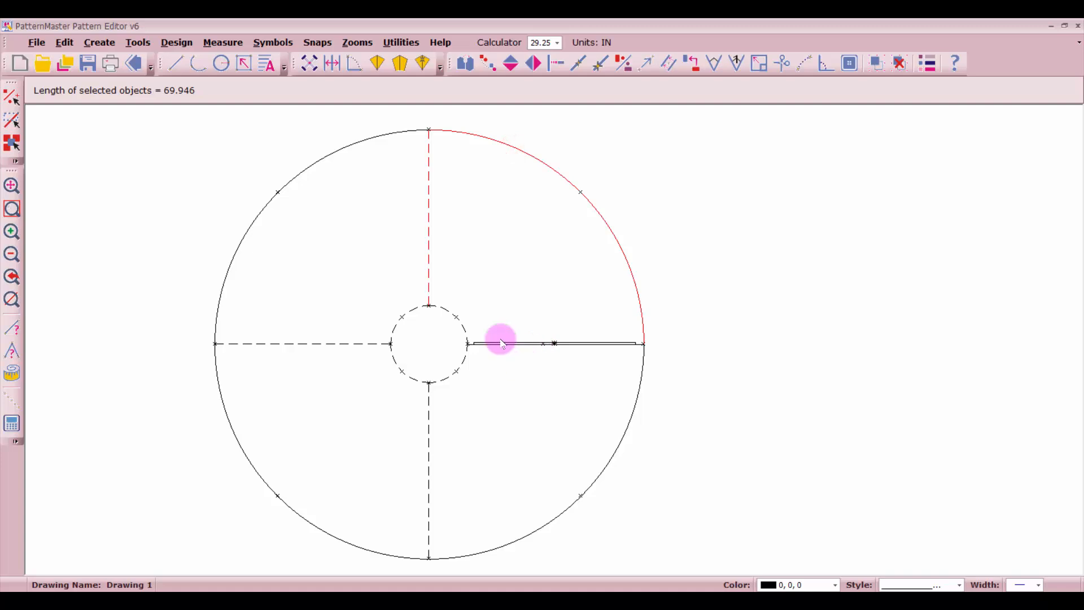
{"action": "scroll", "coordinate": [545, 339], "scroll_direction": "up", "scroll_amount": 3}
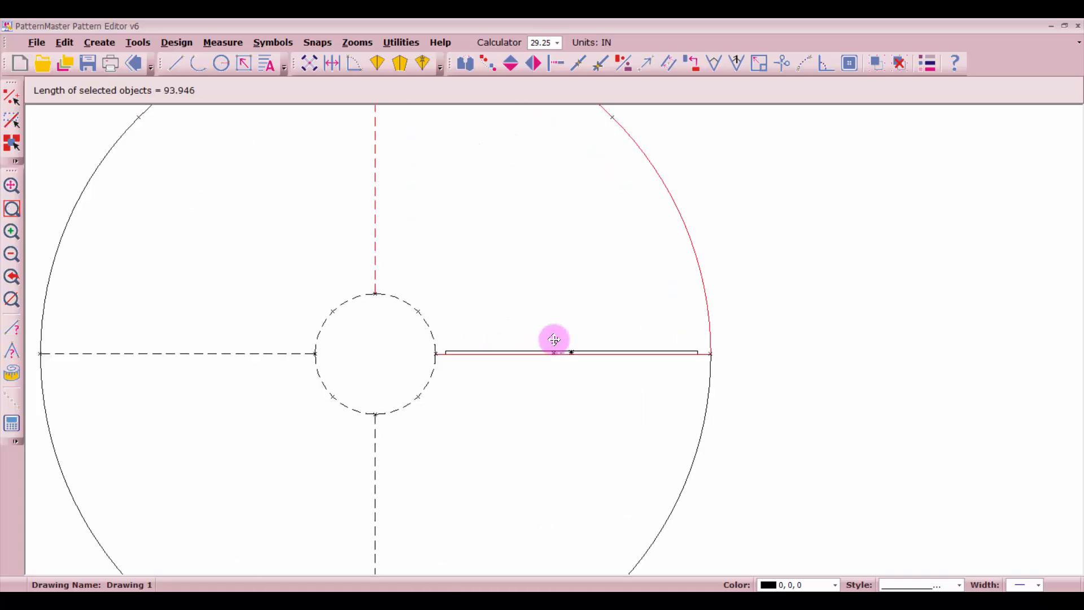
{"action": "left_click", "coordinate": [460, 358]}
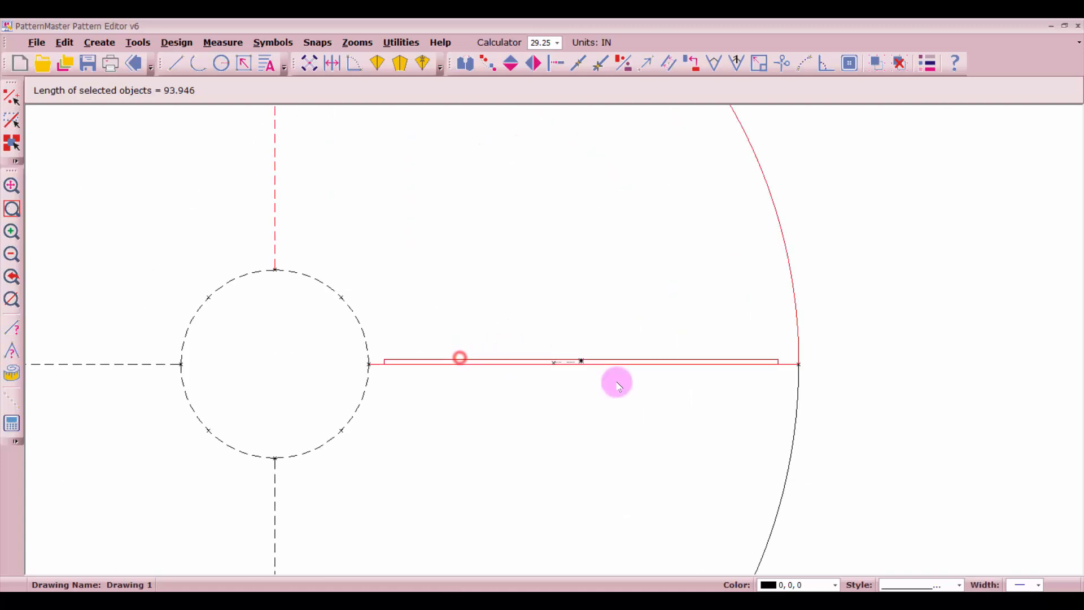
{"action": "scroll", "coordinate": [617, 382], "scroll_direction": "up", "scroll_amount": 3}
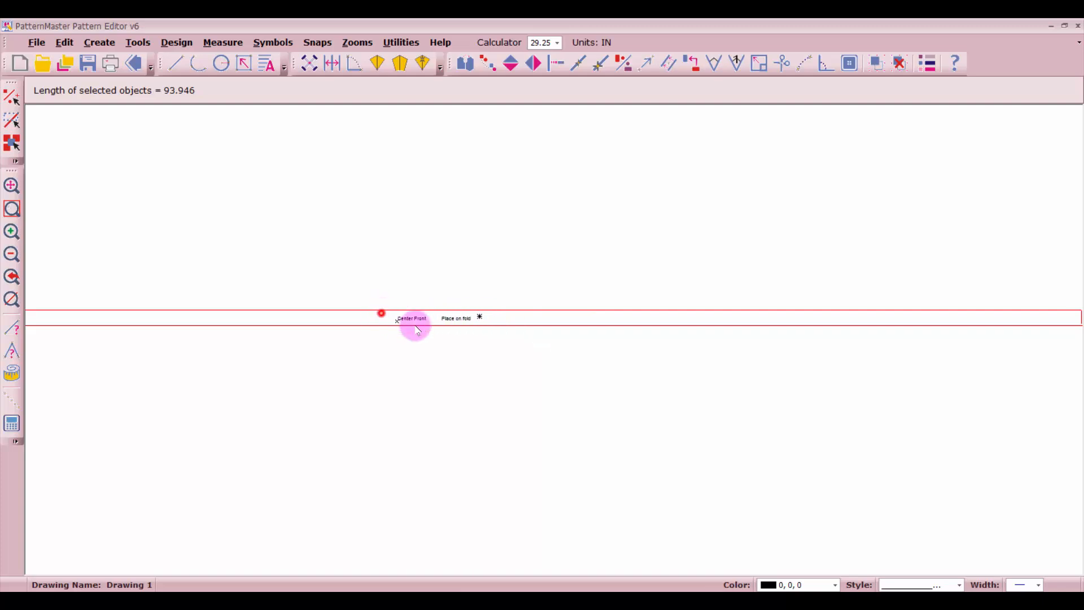
{"action": "scroll", "coordinate": [542, 333], "scroll_direction": "down", "scroll_amount": 3}
{"action": "scroll", "coordinate": [539, 327], "scroll_direction": "down", "scroll_amount": 3}
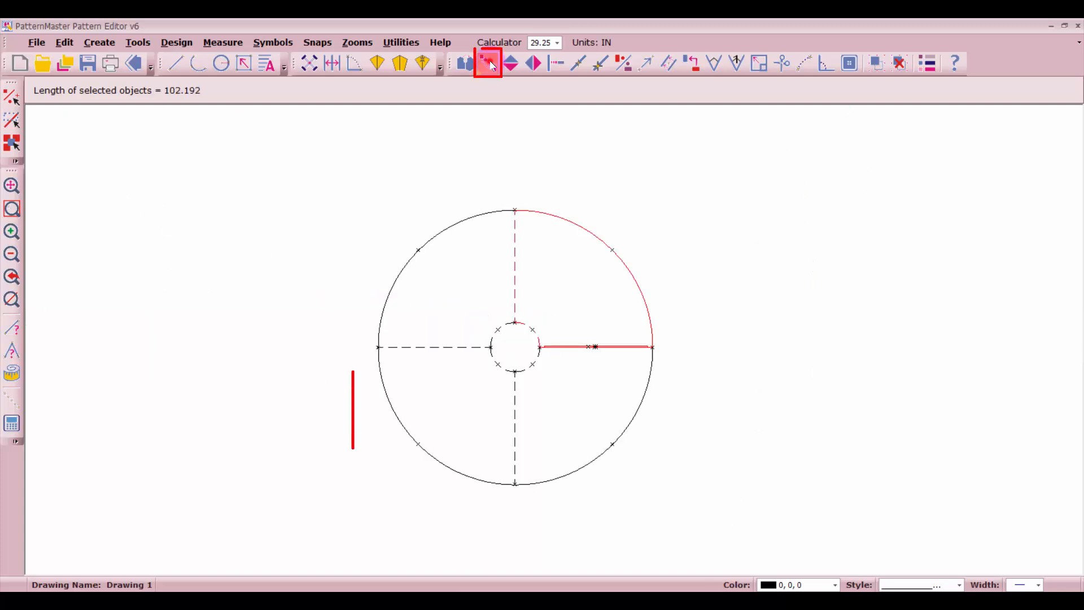
Make 1 copy of the selected quarter piece and place it to the right of the full circle.
{"action": "left_click", "coordinate": [490, 60]}
{"action": "left_click", "coordinate": [416, 462]}
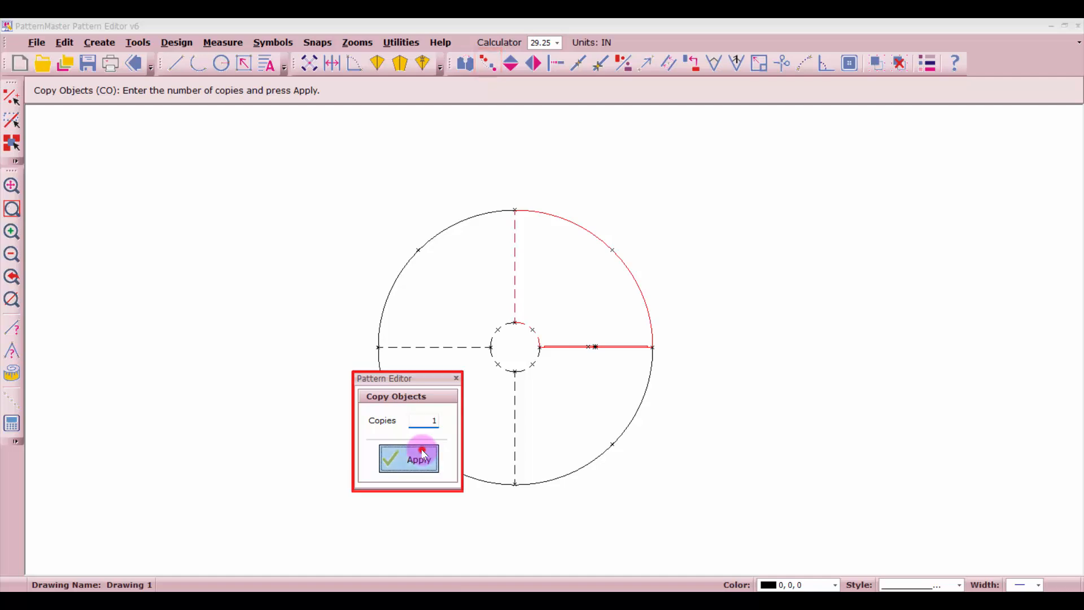
{"action": "left_click", "coordinate": [554, 300]}
{"action": "left_click", "coordinate": [789, 293]}
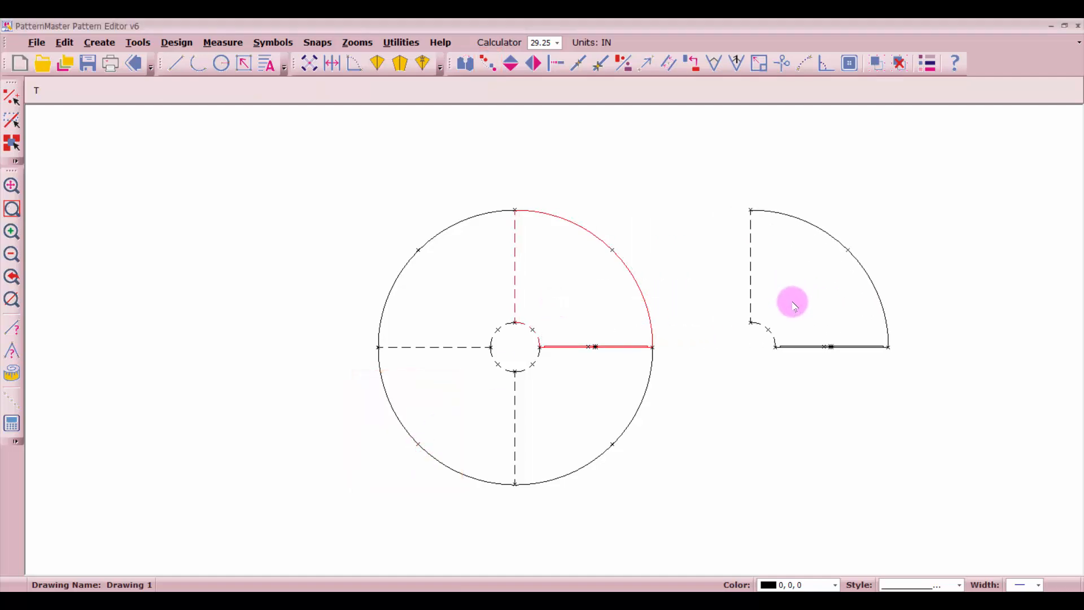
Place the text "Full circle skirt front pattern" inside the copied quarter with a height of 1.
{"action": "key", "text": "e"}
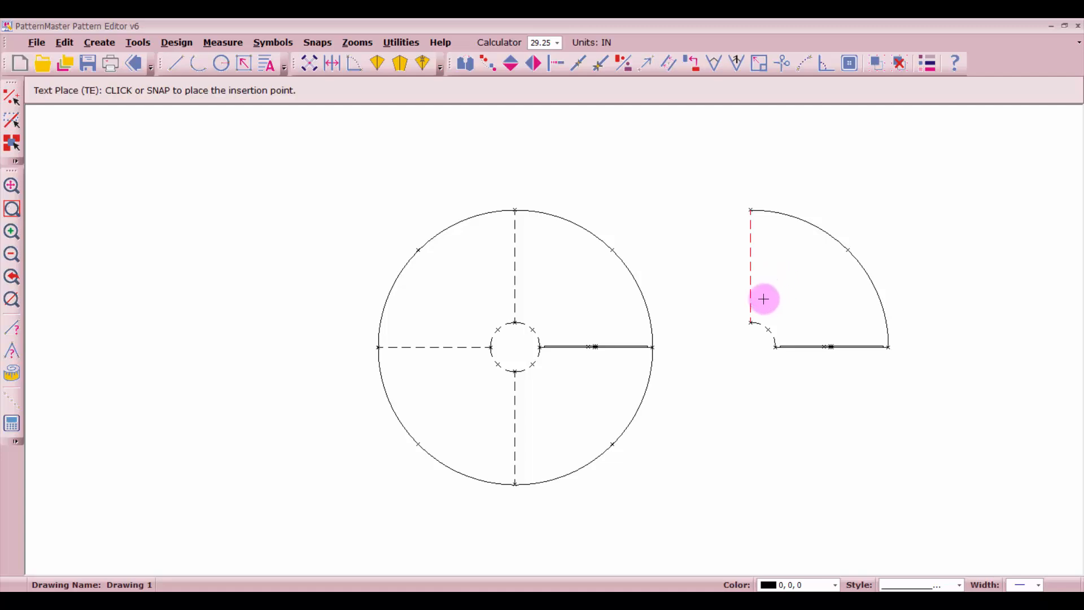
{"action": "left_click", "coordinate": [774, 293]}
{"action": "left_click", "coordinate": [511, 183]}
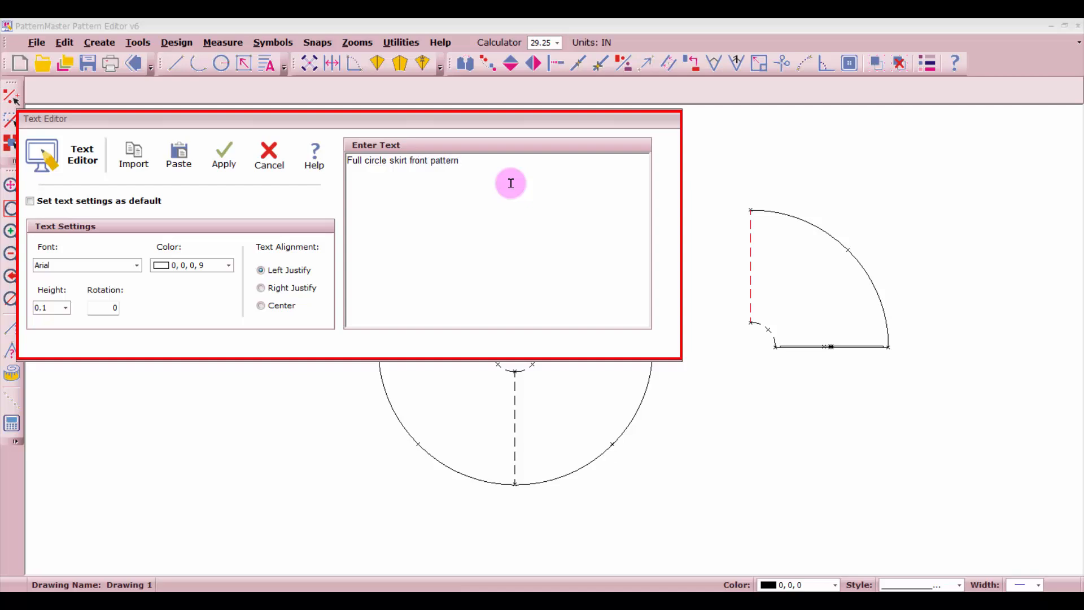
{"action": "double_click", "coordinate": [42, 308]}
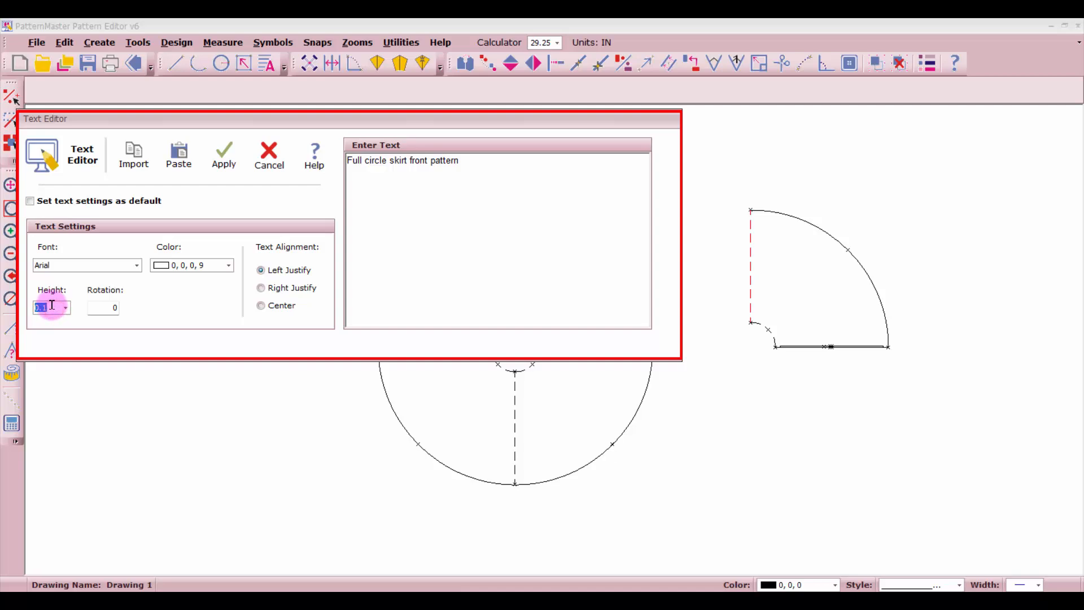
{"action": "type", "text": "1"}
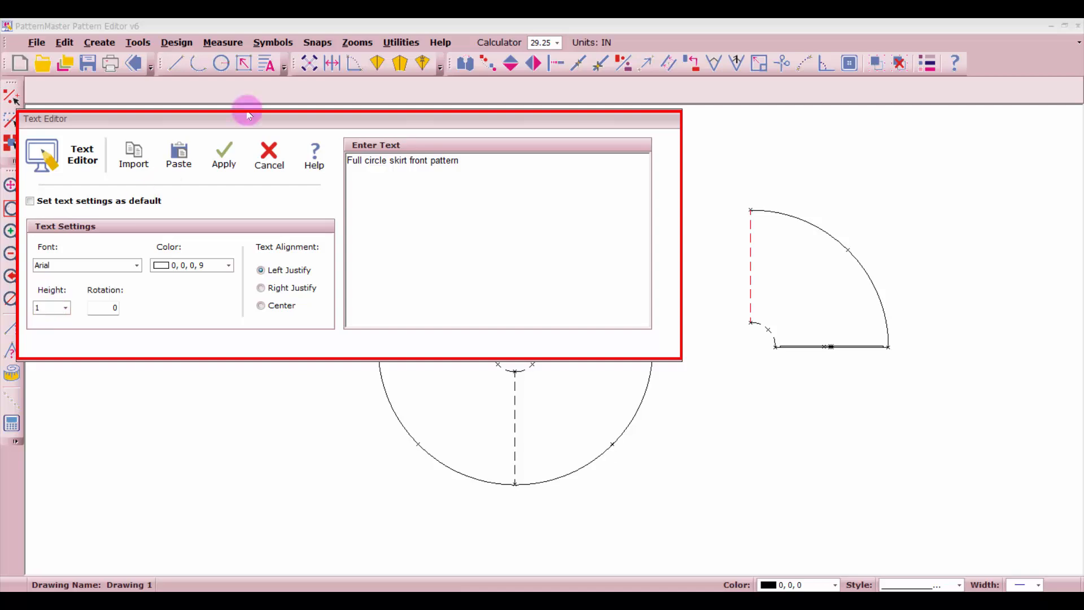
{"action": "left_click", "coordinate": [230, 154]}
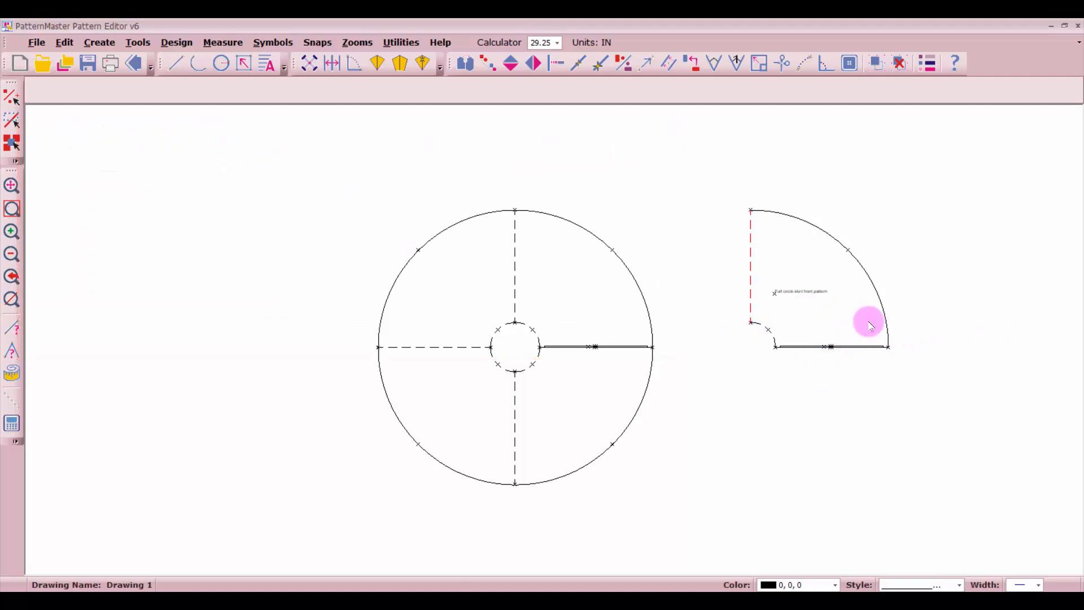
Offset the copied quarter's inner arc toward the circle centre and its vertical line outward by 0.625 inches.
{"action": "scroll", "coordinate": [774, 346], "scroll_direction": "up", "scroll_amount": 2}
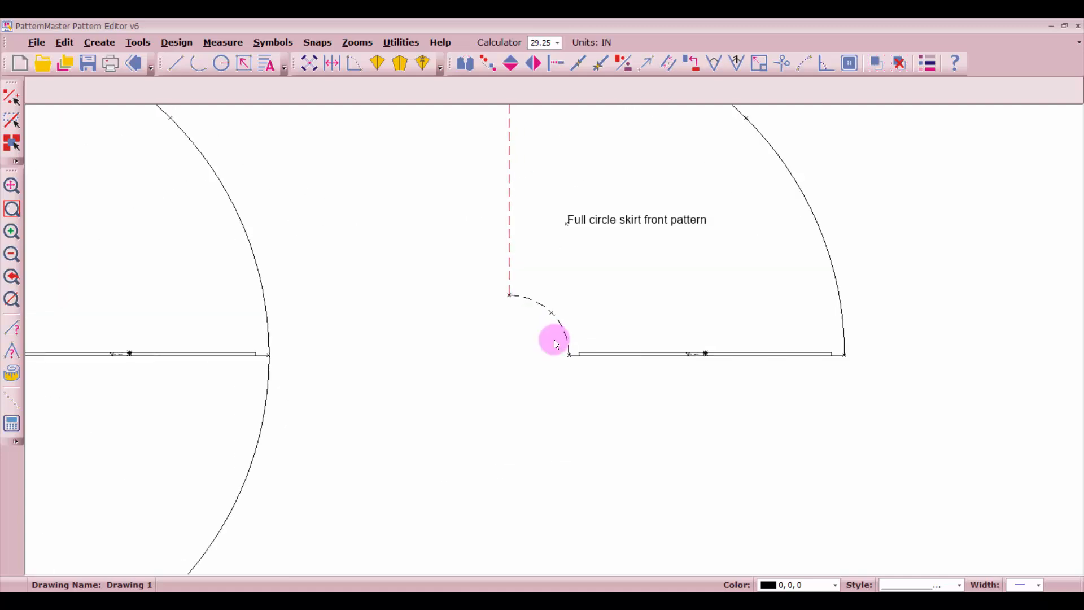
{"action": "scroll", "coordinate": [553, 321], "scroll_direction": "up", "scroll_amount": 1}
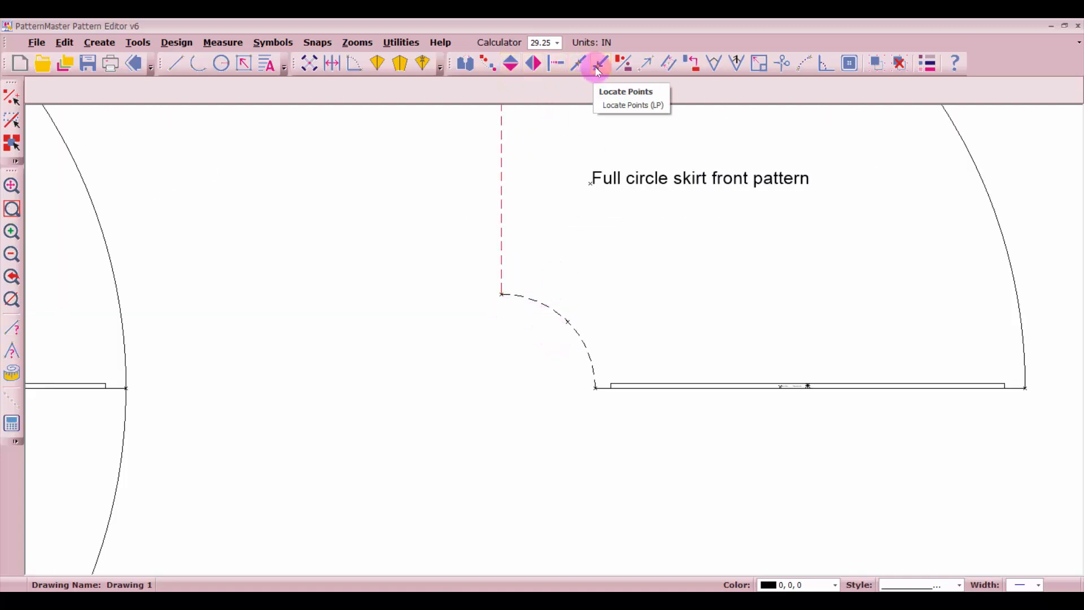
{"action": "left_click", "coordinate": [672, 67]}
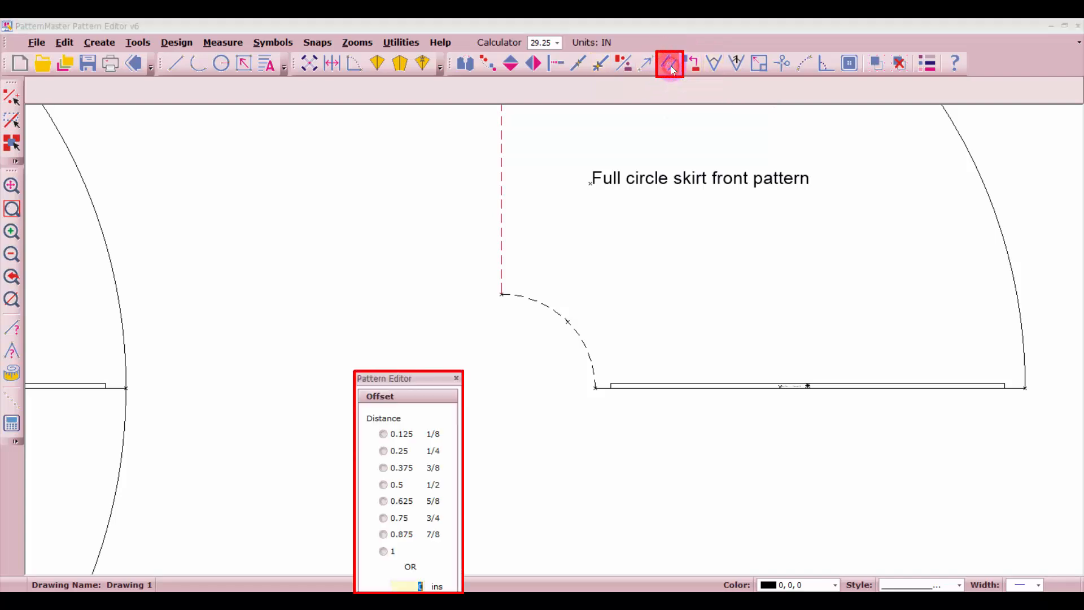
{"action": "left_click", "coordinate": [412, 502]}
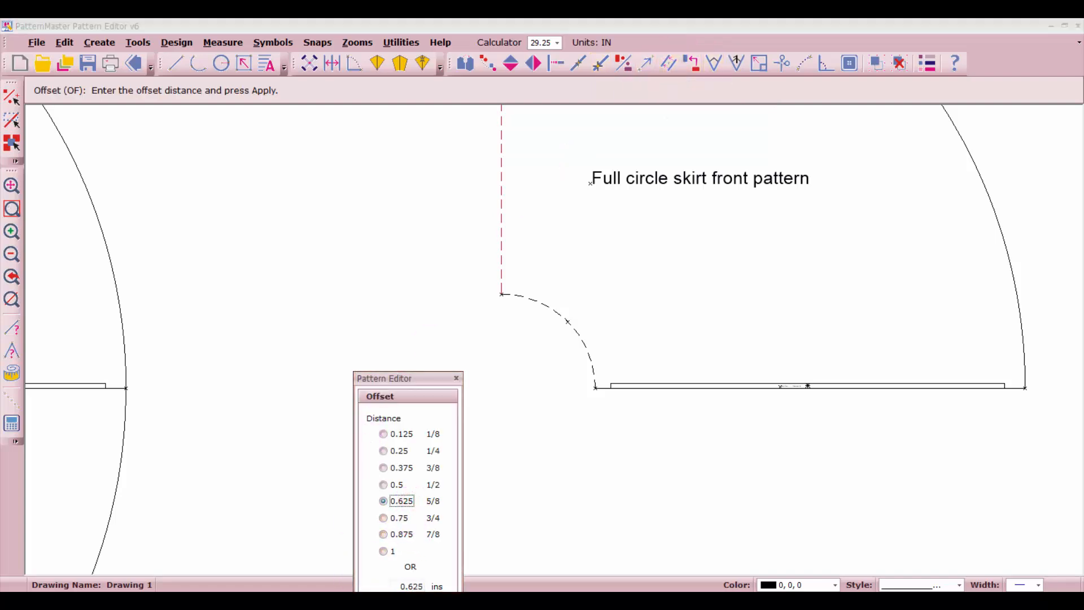
{"action": "left_click", "coordinate": [539, 304]}
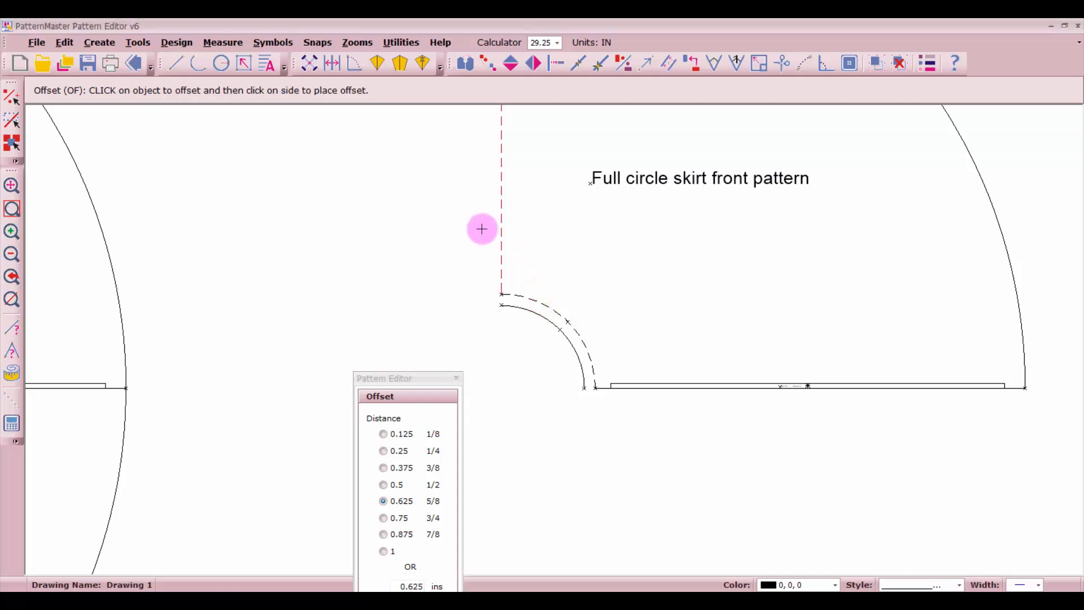
{"action": "scroll", "coordinate": [494, 218], "scroll_direction": "down", "scroll_amount": 2}
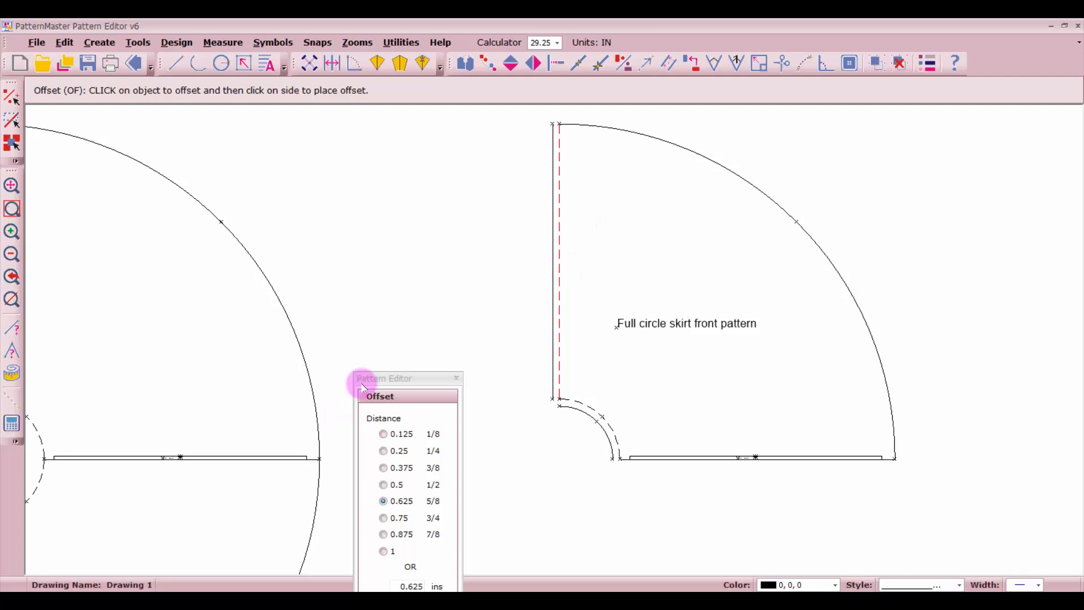
Offset the copied quarter's outer arc outward by 1 inch.
{"action": "left_click_drag", "start_coordinate": [398, 379], "coordinate": [375, 177]}
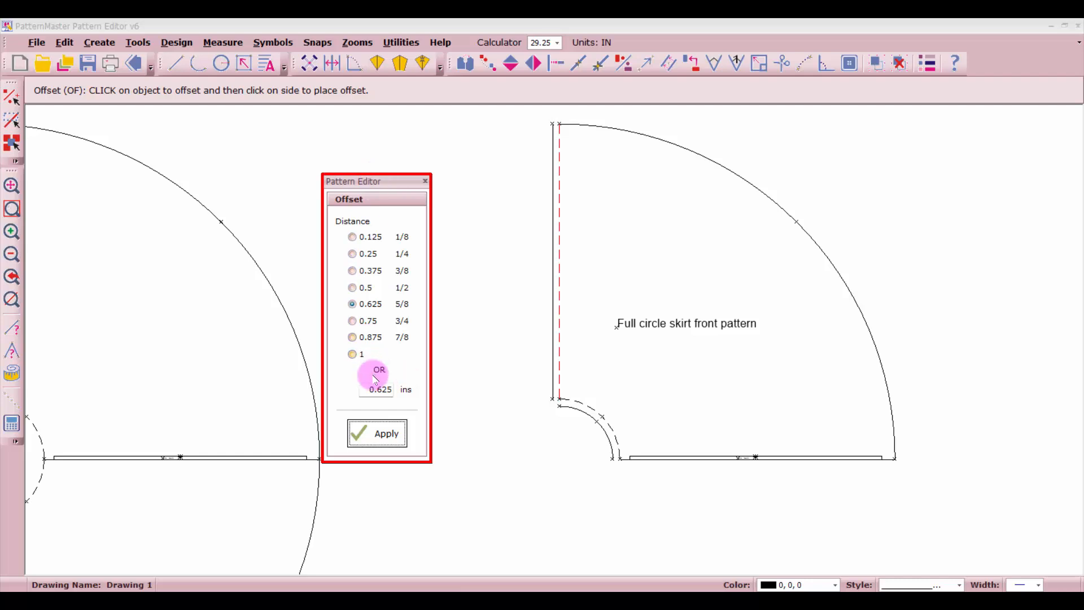
{"action": "left_click", "coordinate": [352, 355]}
{"action": "left_click", "coordinate": [389, 441]}
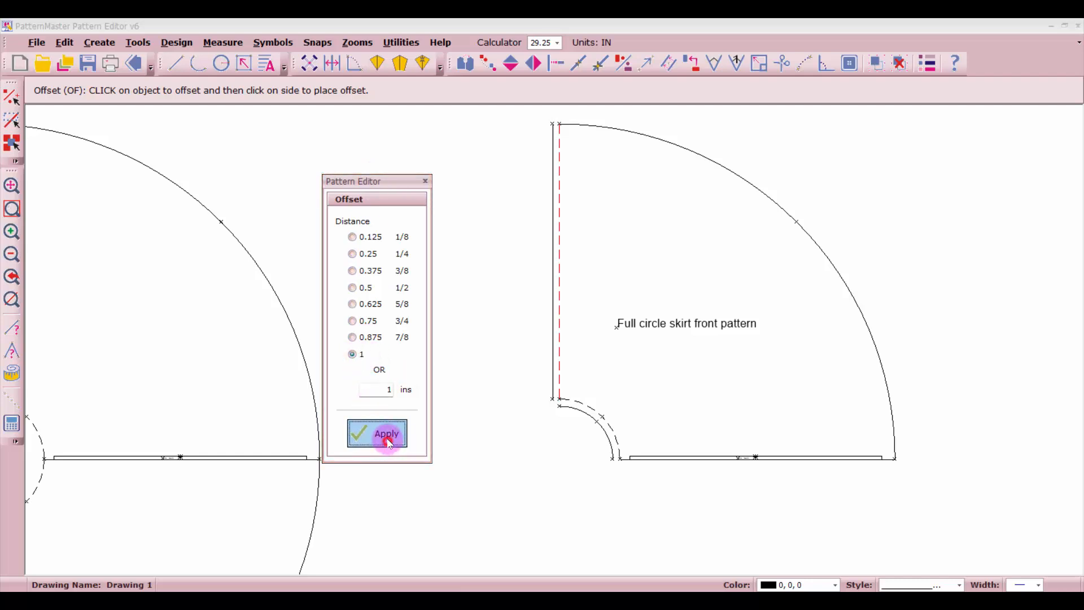
{"action": "left_click", "coordinate": [902, 431]}
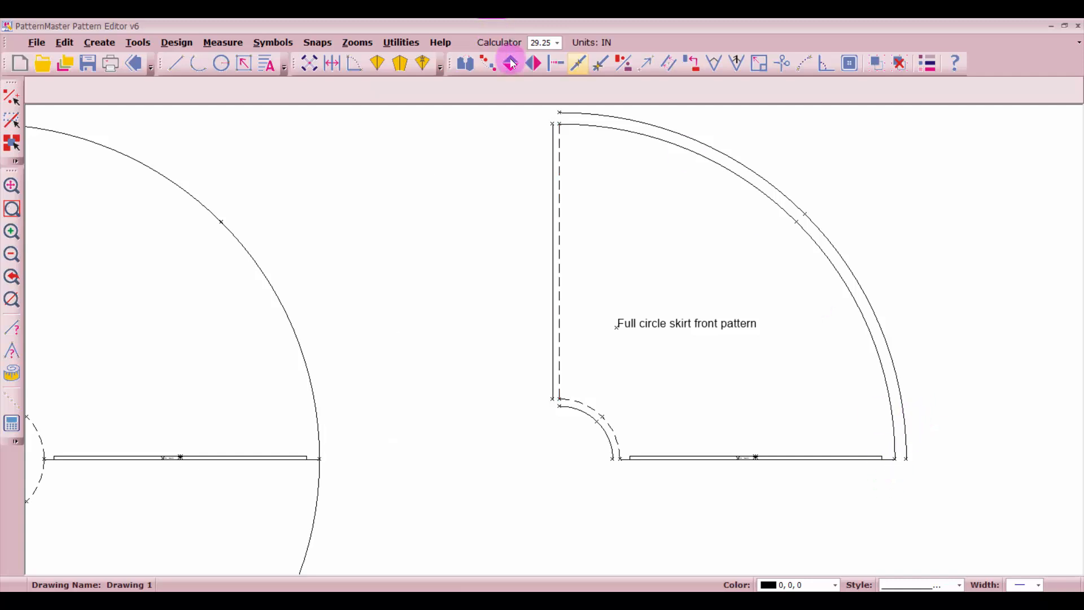
Use Intersect to extend the offset vertical line and the offset outer arc until they meet at the upper corner.
{"action": "left_click", "coordinate": [556, 63]}
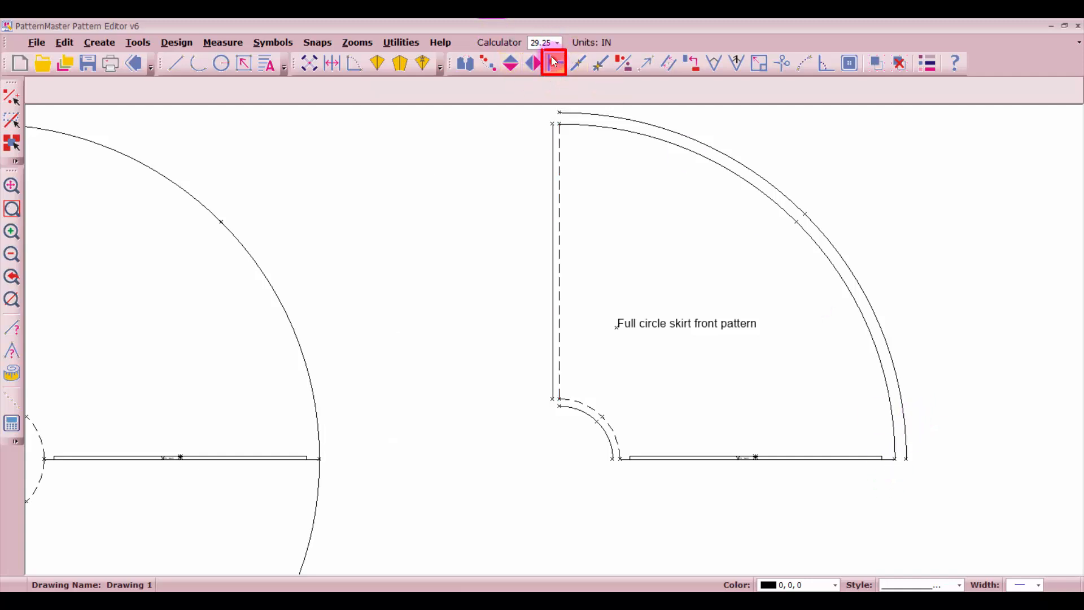
{"action": "left_click", "coordinate": [551, 132]}
{"action": "left_click", "coordinate": [560, 113]}
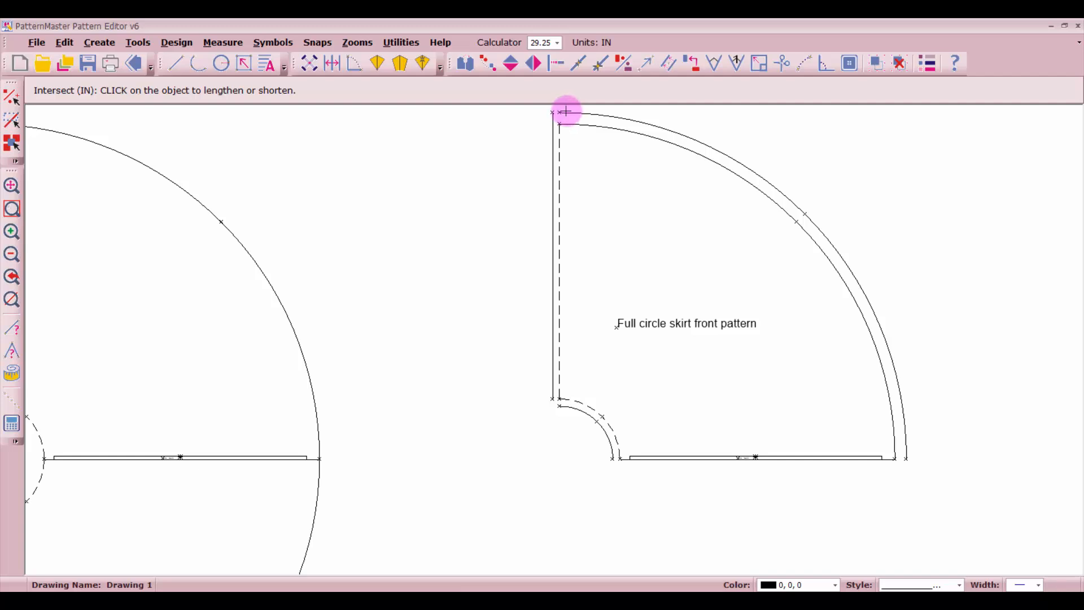
{"action": "left_click", "coordinate": [567, 112]}
{"action": "left_click", "coordinate": [552, 127]}
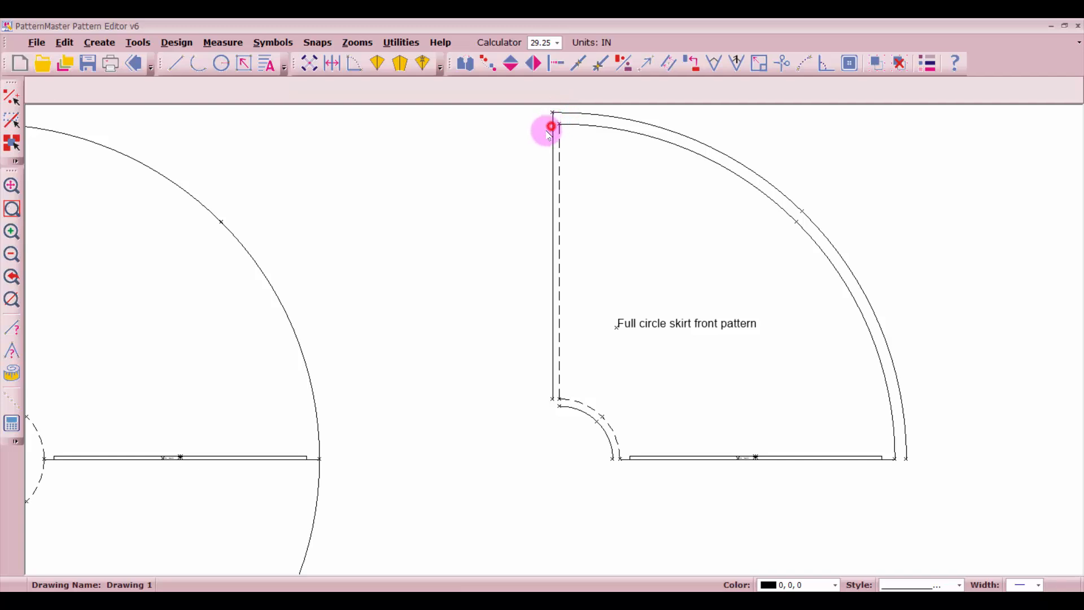
Use Intersect to extend the front piece's offset vertical line and offset inner arc until they meet at the waist corner.
{"action": "left_click", "coordinate": [553, 384]}
{"action": "left_click", "coordinate": [564, 406]}
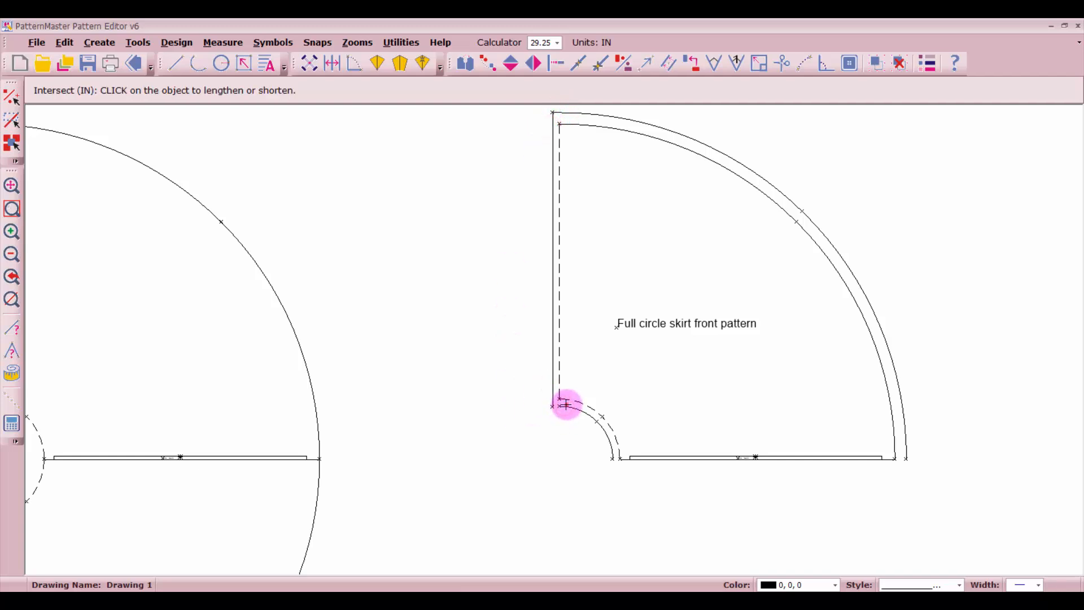
{"action": "left_click", "coordinate": [561, 403]}
{"action": "left_click", "coordinate": [554, 399]}
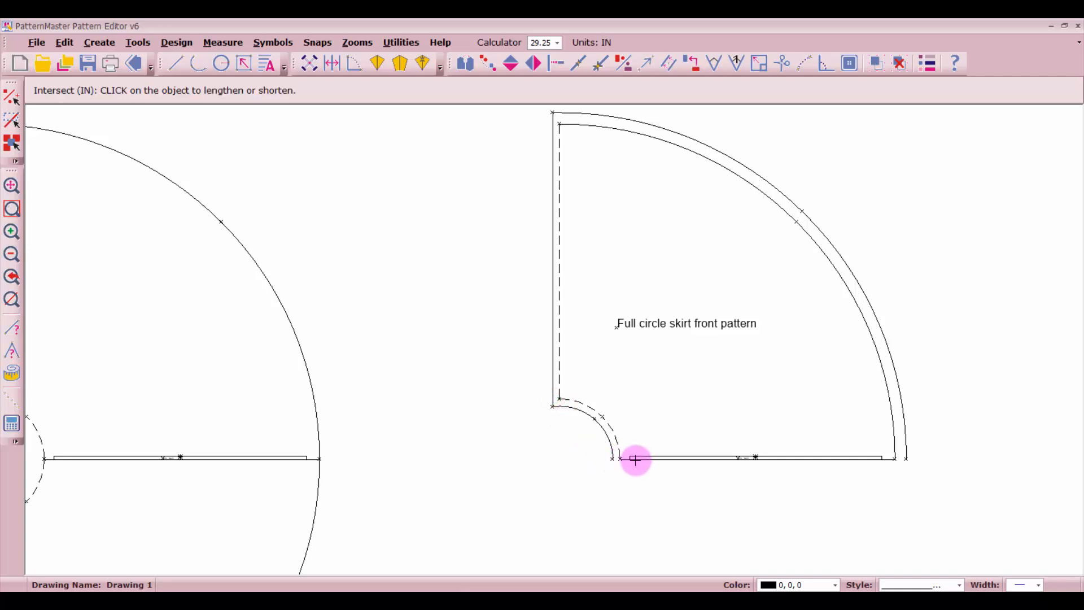
Extend the front piece's horizontal fold line at both ends to meet the offset inner arc and the offset outer arc.
{"action": "left_click", "coordinate": [611, 457]}
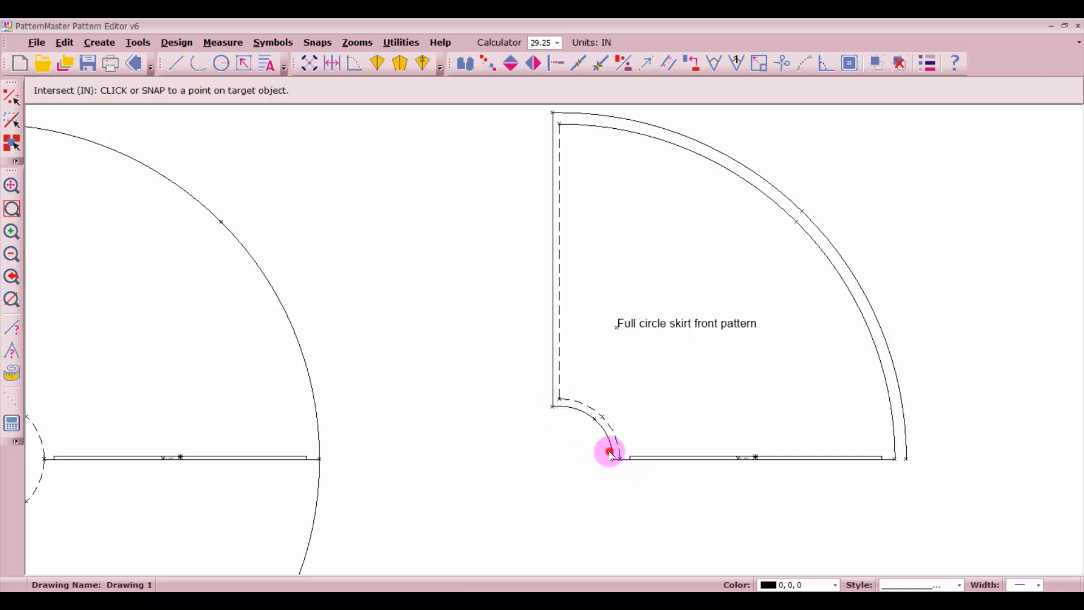
{"action": "left_click", "coordinate": [612, 456]}
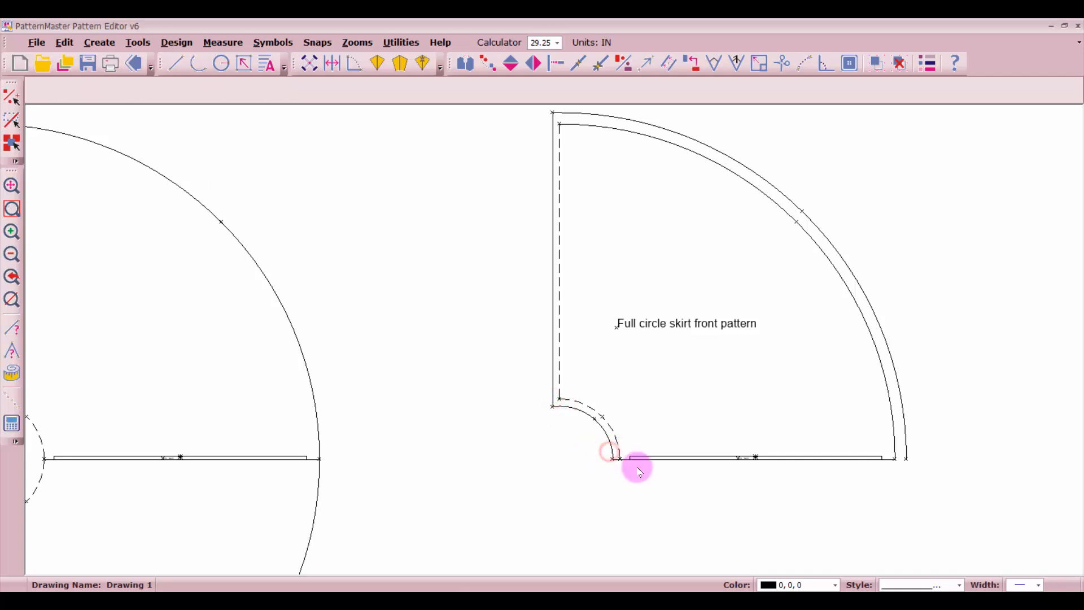
{"action": "left_click", "coordinate": [892, 458]}
{"action": "left_click", "coordinate": [906, 440]}
{"action": "right_click", "coordinate": [908, 434]}
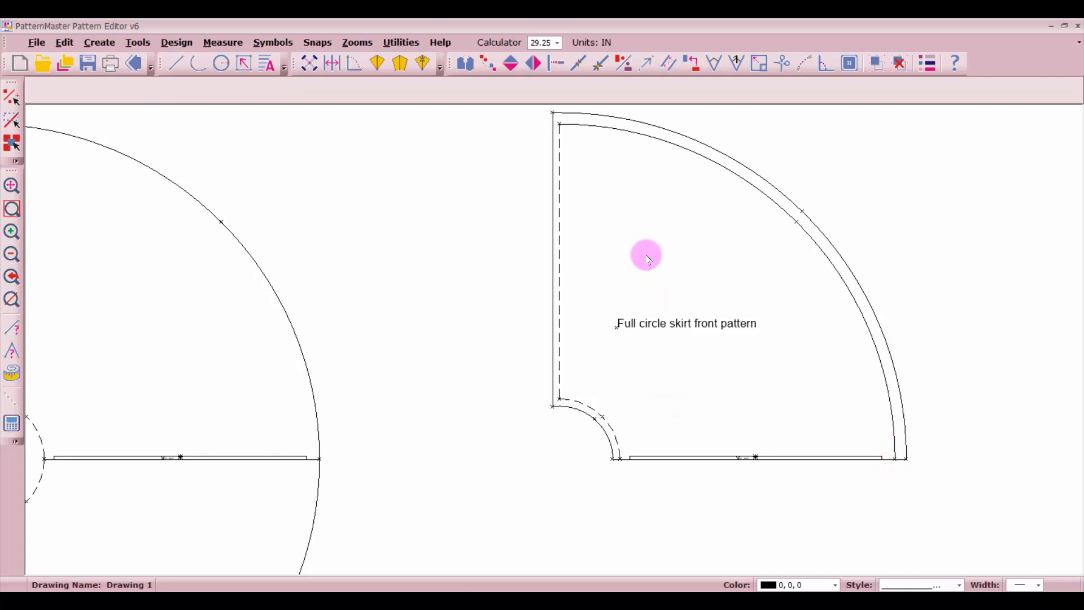
Group all objects of the front piece, including its label, and move the group horizontally farther away from the full circle.
{"action": "scroll", "coordinate": [646, 255], "scroll_direction": "down", "scroll_amount": 1}
{"action": "left_click", "coordinate": [429, 197]}
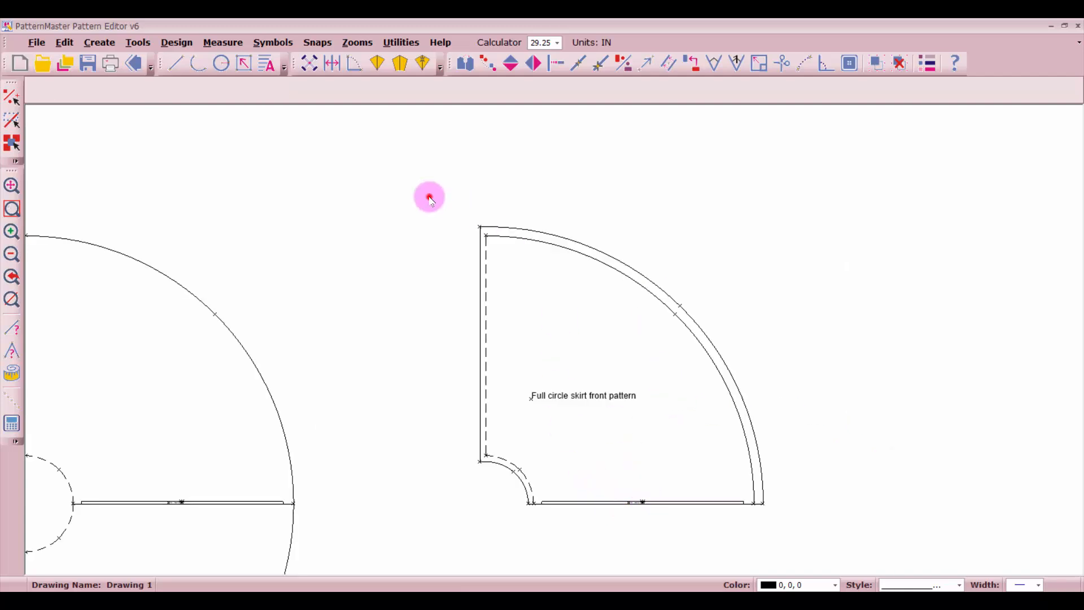
{"action": "left_click_drag", "start_coordinate": [429, 197], "coordinate": [823, 526]}
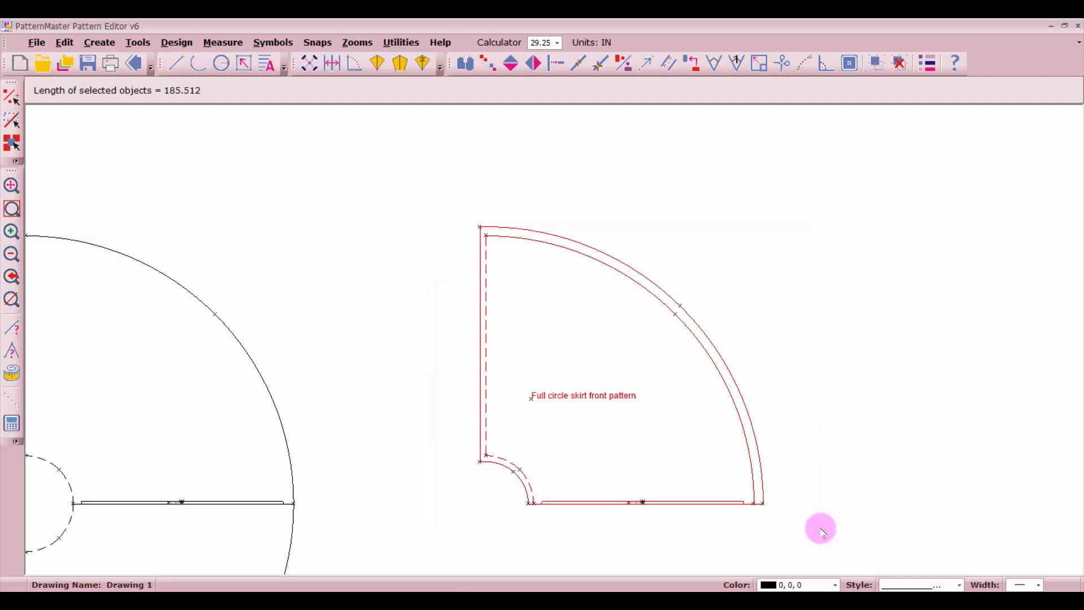
{"action": "left_click", "coordinate": [877, 66]}
{"action": "scroll", "coordinate": [634, 351], "scroll_direction": "down", "scroll_amount": 4}
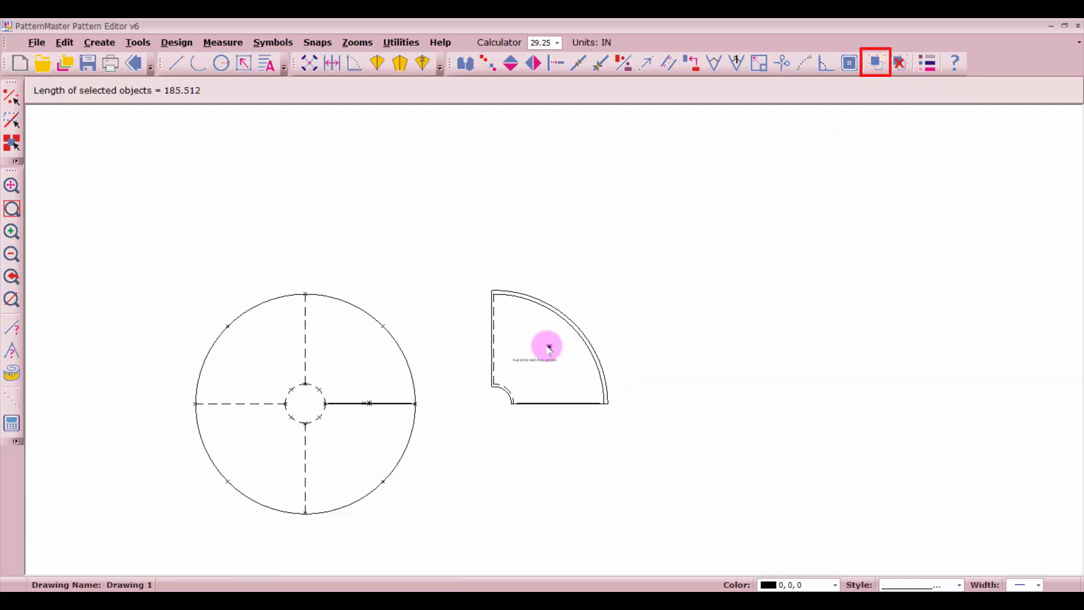
{"action": "left_click", "coordinate": [547, 347]}
{"action": "left_click_drag", "start_coordinate": [519, 359], "coordinate": [634, 359]}
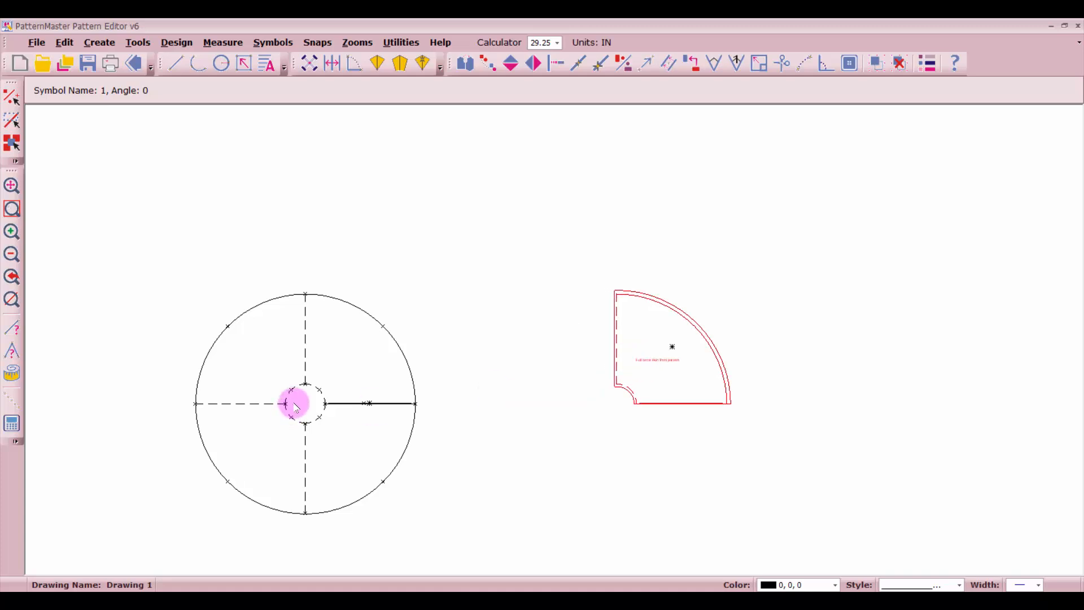
Copy the circle's upper-left quarter, with both arcs and both dashed lines, into the space between the circle and the front piece.
{"action": "scroll", "coordinate": [295, 356], "scroll_direction": "up", "scroll_amount": 1}
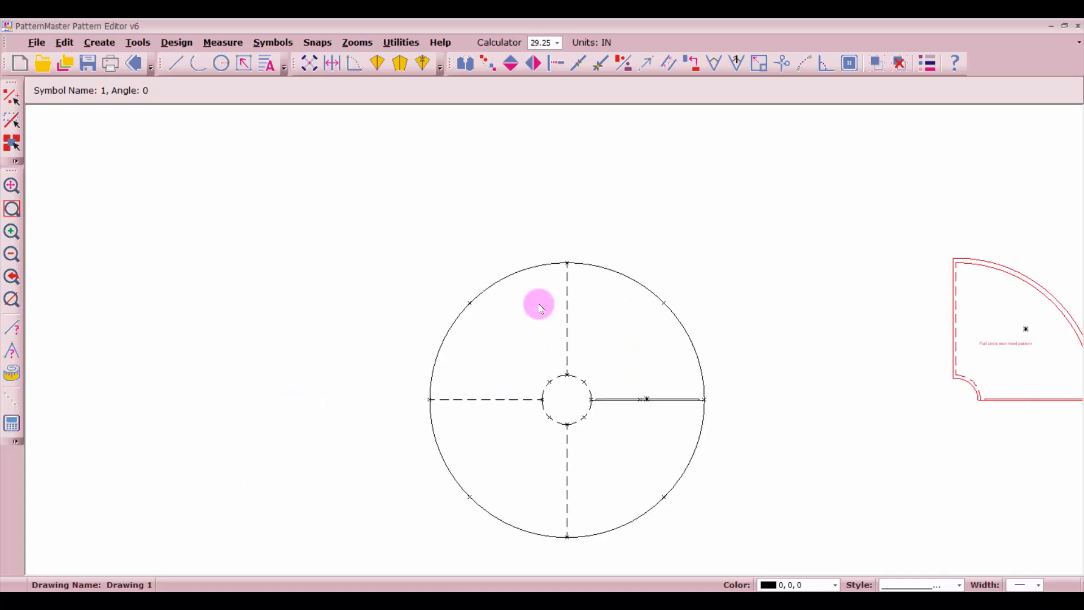
{"action": "left_click", "coordinate": [566, 281]}
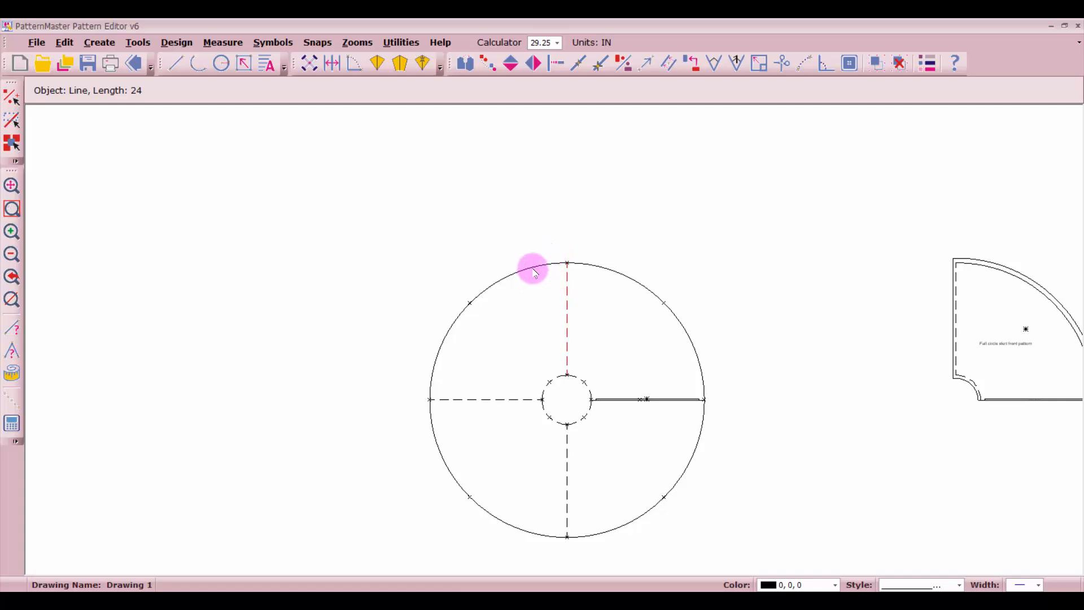
{"action": "left_click", "coordinate": [535, 269]}
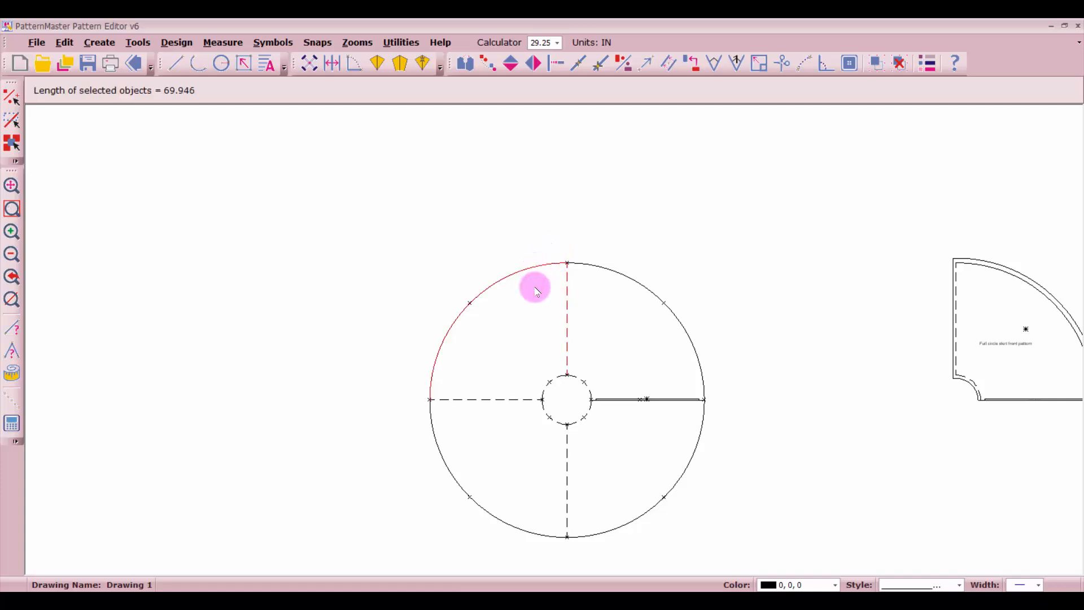
{"action": "left_click", "coordinate": [554, 376]}
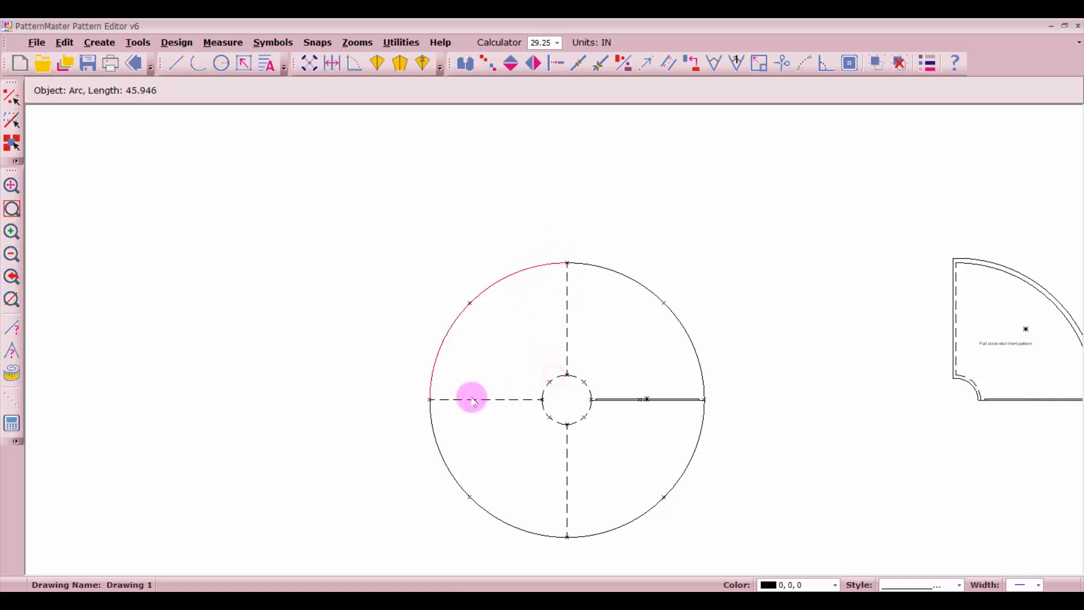
{"action": "left_click", "coordinate": [474, 400]}
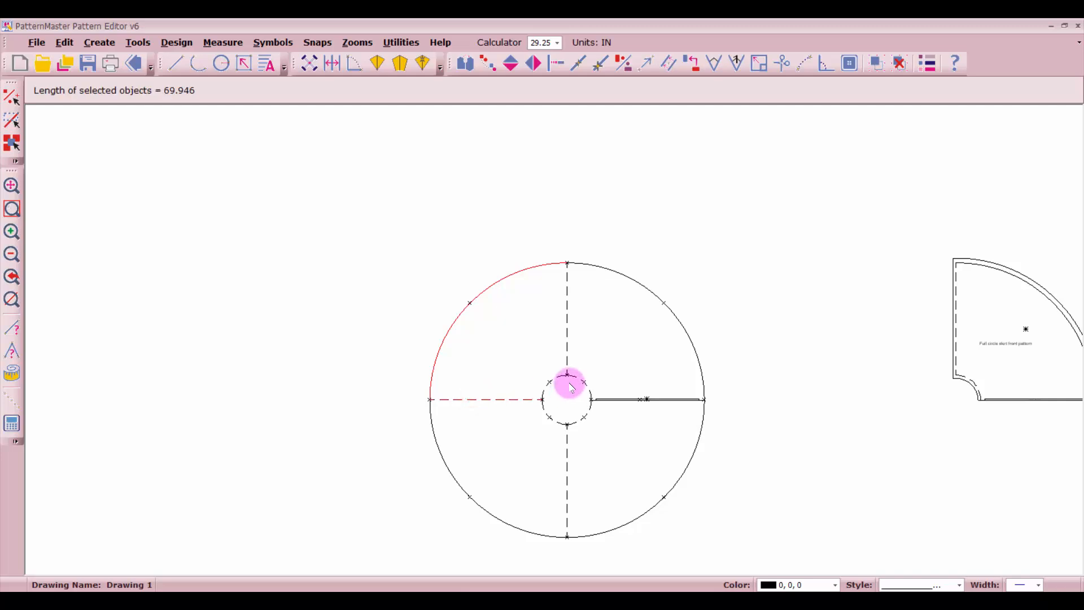
{"action": "left_click", "coordinate": [564, 322]}
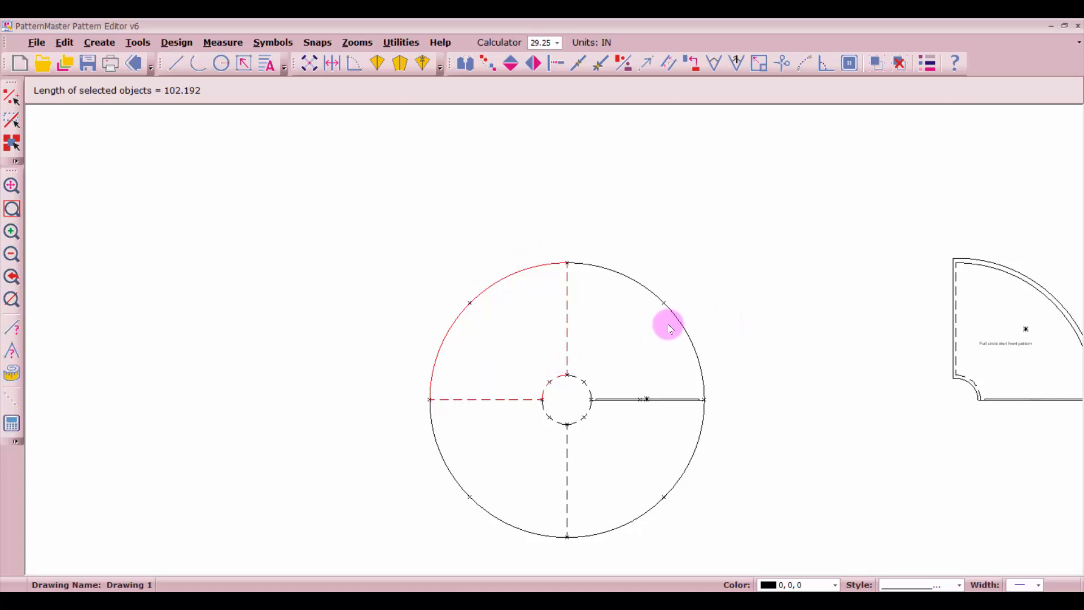
{"action": "left_click", "coordinate": [490, 63]}
{"action": "left_click", "coordinate": [376, 258]}
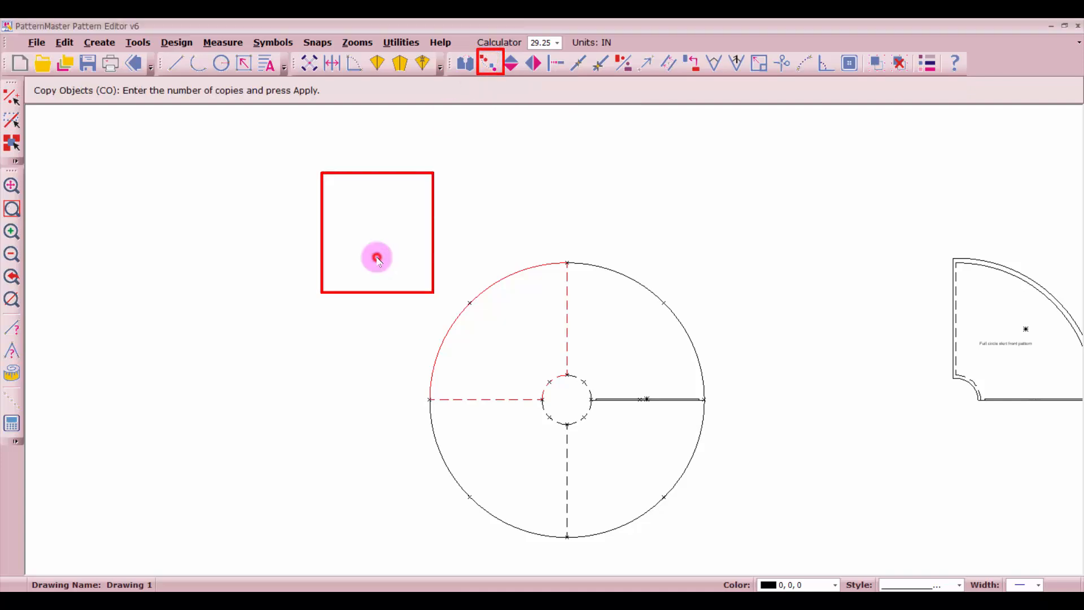
{"action": "left_click", "coordinate": [486, 343]}
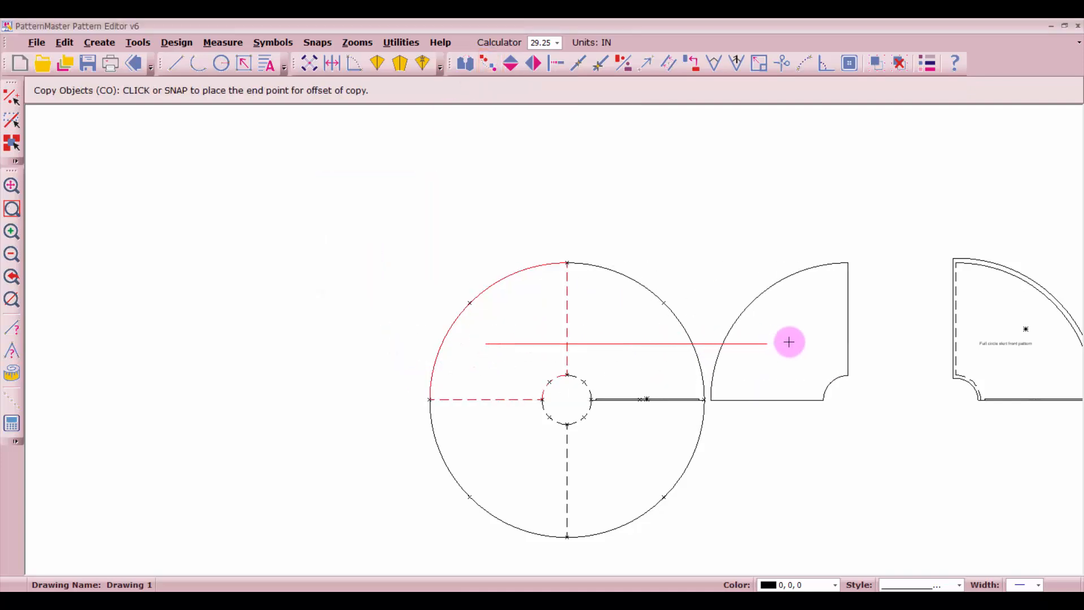
{"action": "left_click", "coordinate": [802, 334]}
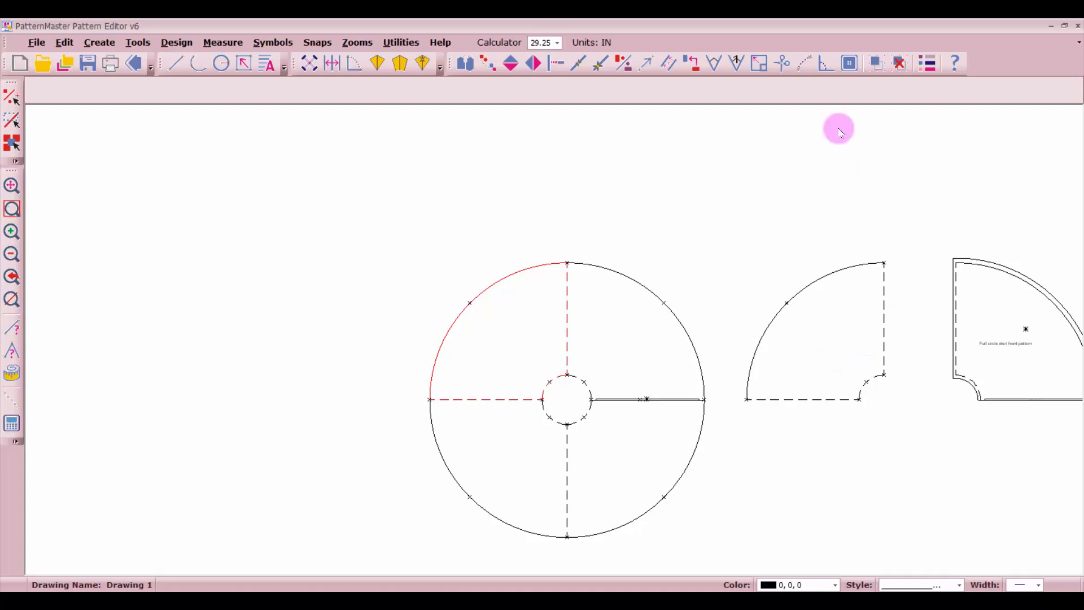
Offset the new quarter's horizontal line and vertical line outward and its inner arc toward the circle centre by 0.625 inches.
{"action": "left_click", "coordinate": [671, 63]}
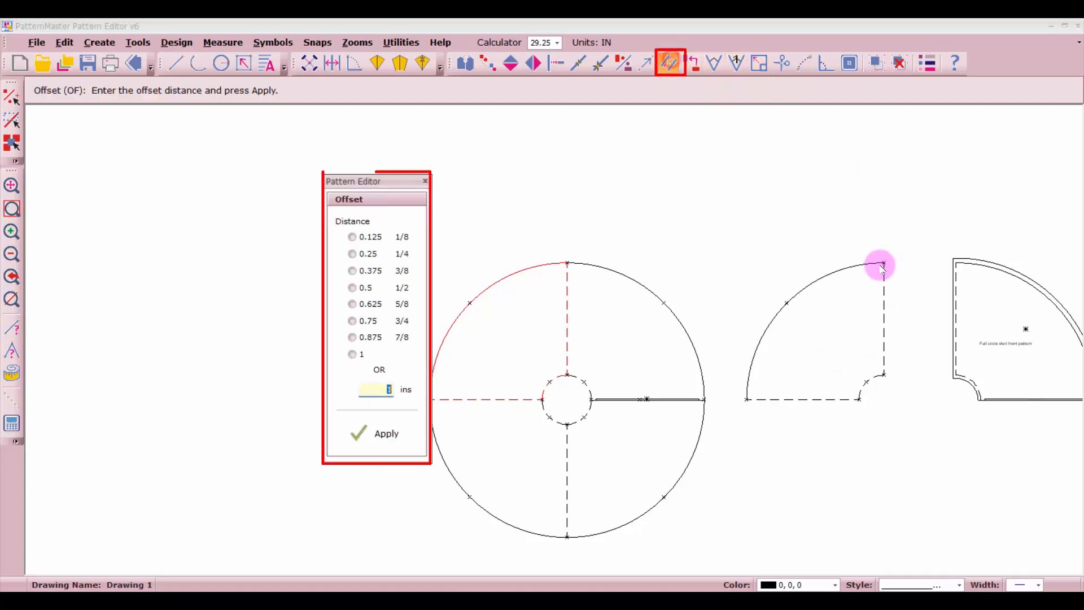
{"action": "left_click", "coordinate": [372, 306]}
{"action": "left_click", "coordinate": [375, 432]}
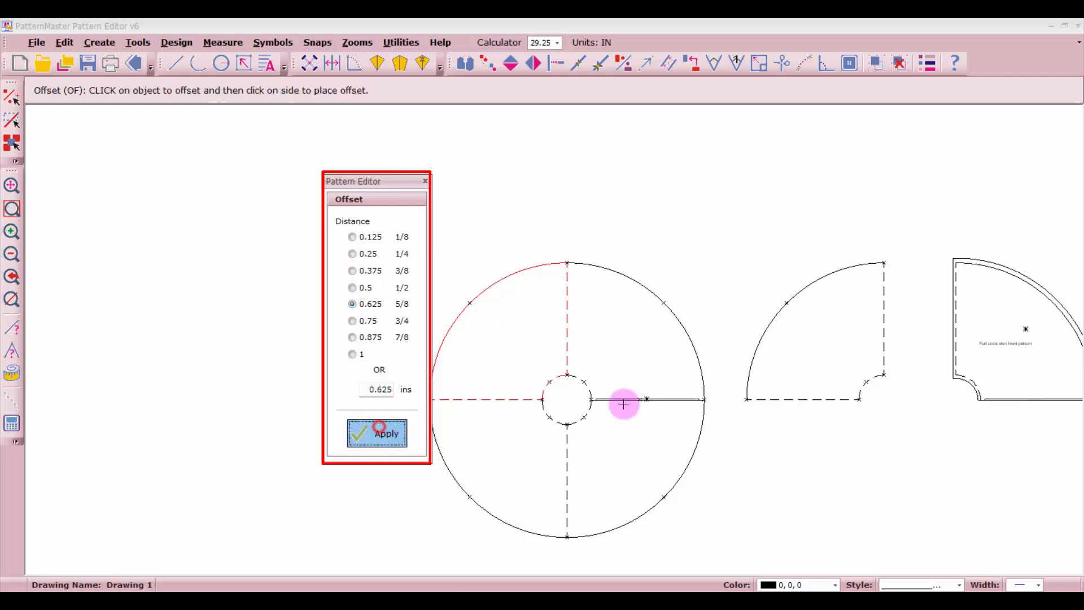
{"action": "left_click", "coordinate": [798, 402]}
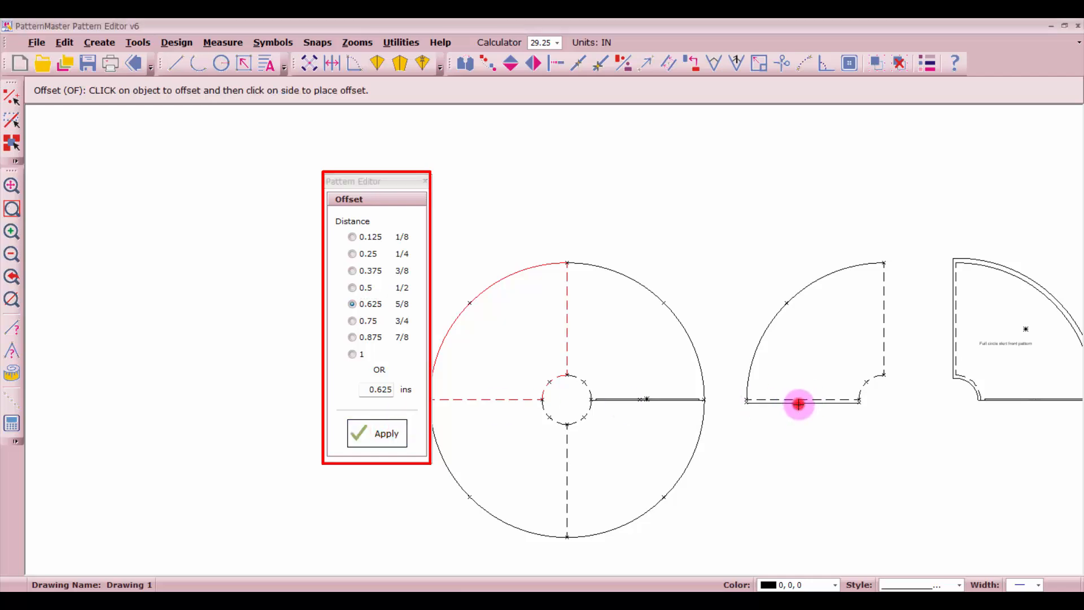
{"action": "left_click", "coordinate": [868, 388]}
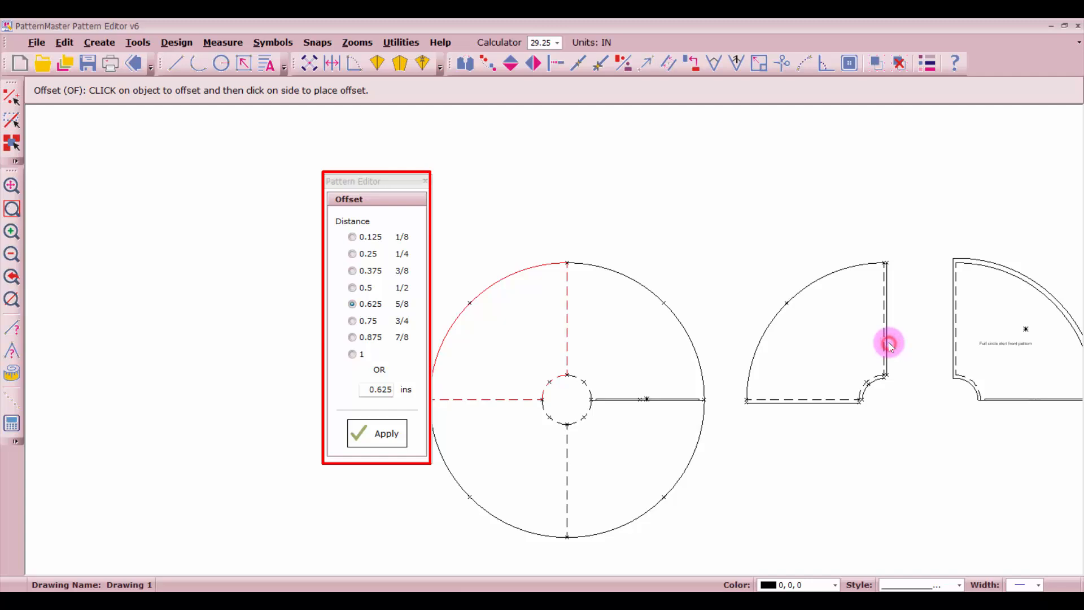
Offset the new quarter's outer arc outward by 1 inch.
{"action": "left_click", "coordinate": [354, 355]}
{"action": "left_click", "coordinate": [376, 433]}
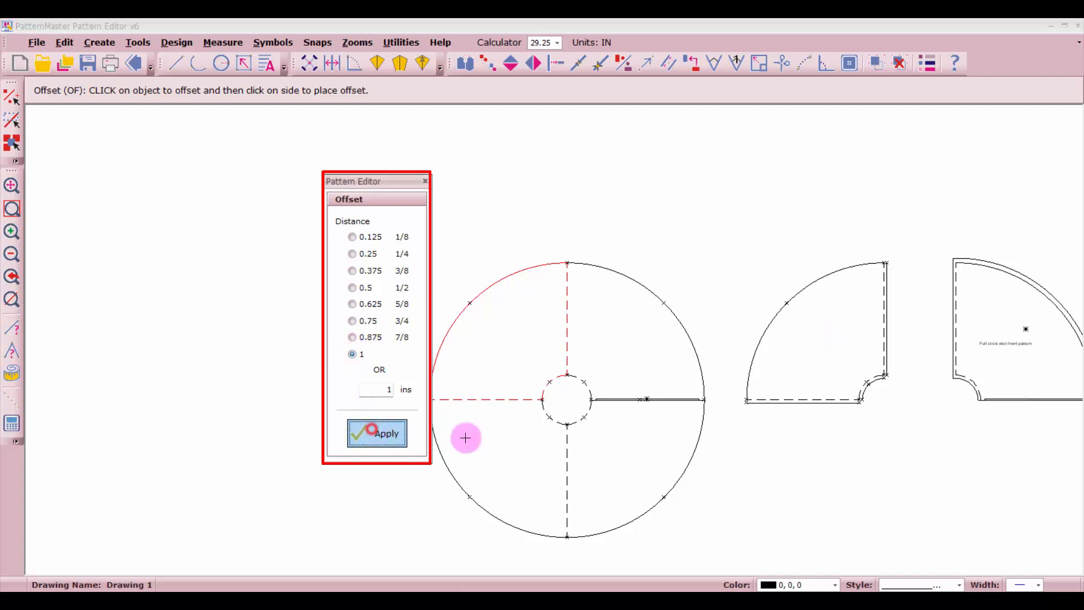
{"action": "left_click", "coordinate": [760, 322]}
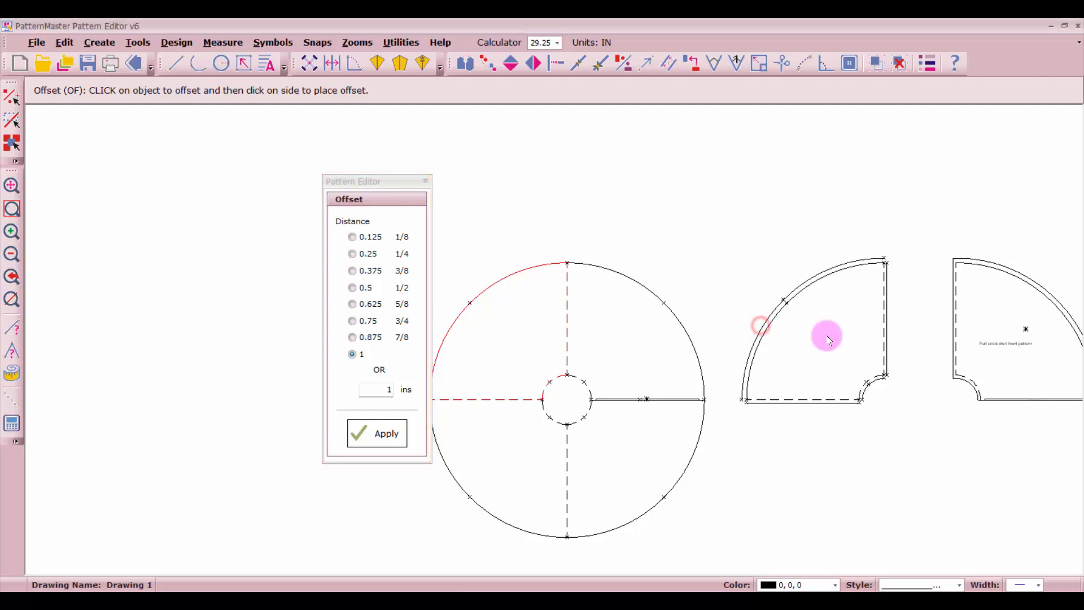
{"action": "left_click", "coordinate": [845, 340]}
Use Intersect to join the new quarter's offset vertical line and offset outer arc at the upper hem corner.
{"action": "scroll", "coordinate": [888, 273], "scroll_direction": "up", "scroll_amount": 2}
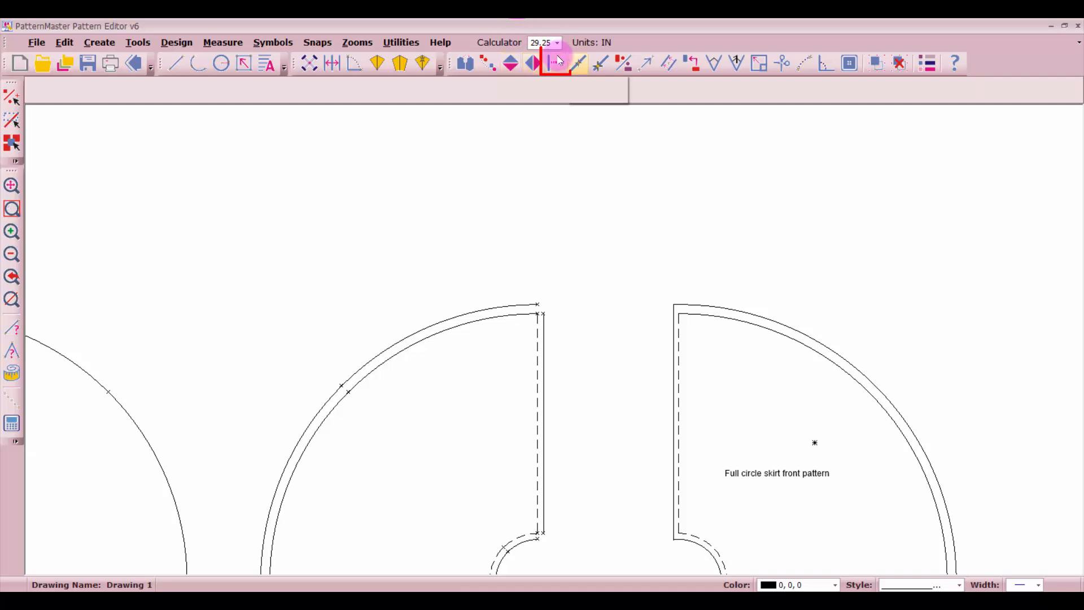
{"action": "left_click", "coordinate": [557, 61]}
{"action": "left_click", "coordinate": [544, 326]}
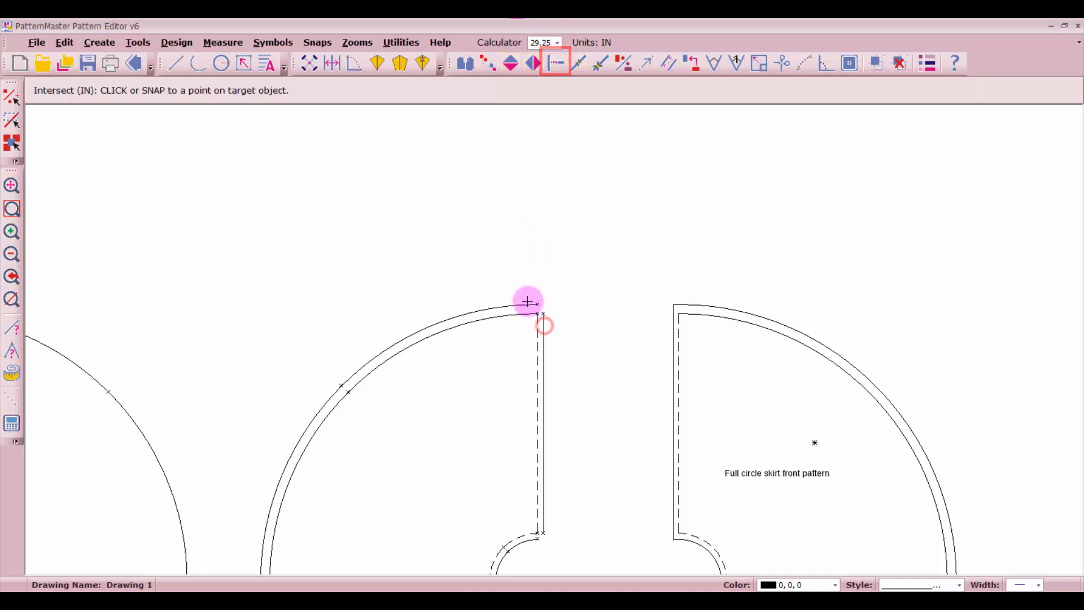
{"action": "left_click", "coordinate": [527, 303]}
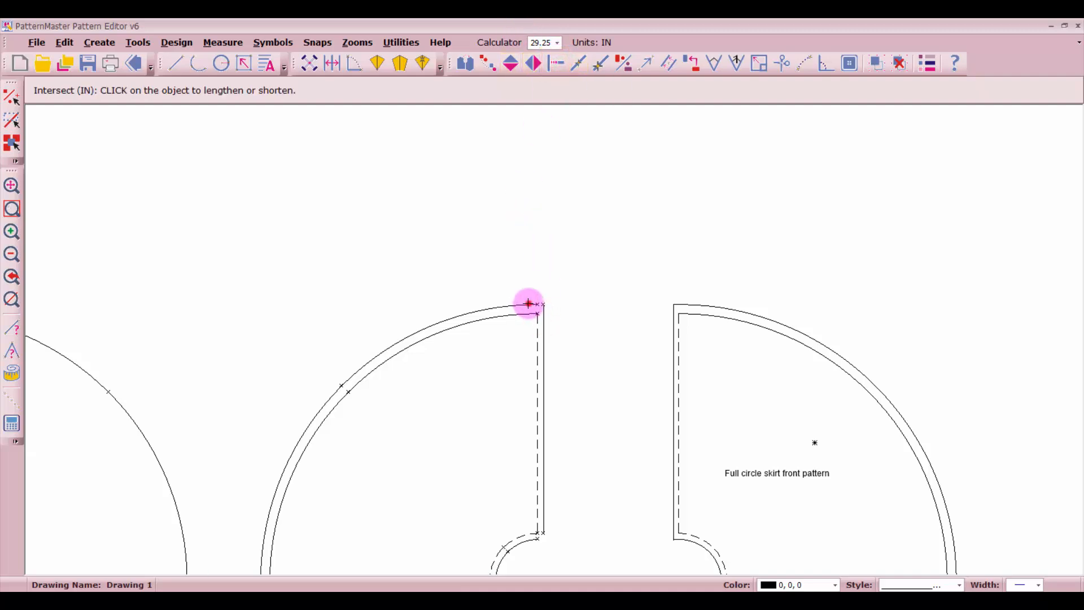
{"action": "left_click", "coordinate": [529, 304]}
{"action": "left_click", "coordinate": [543, 312]}
Extend the new quarter's offset vertical line and offset inner arc until they meet at the upper waist corner.
{"action": "scroll", "coordinate": [536, 534], "scroll_direction": "up", "scroll_amount": 4}
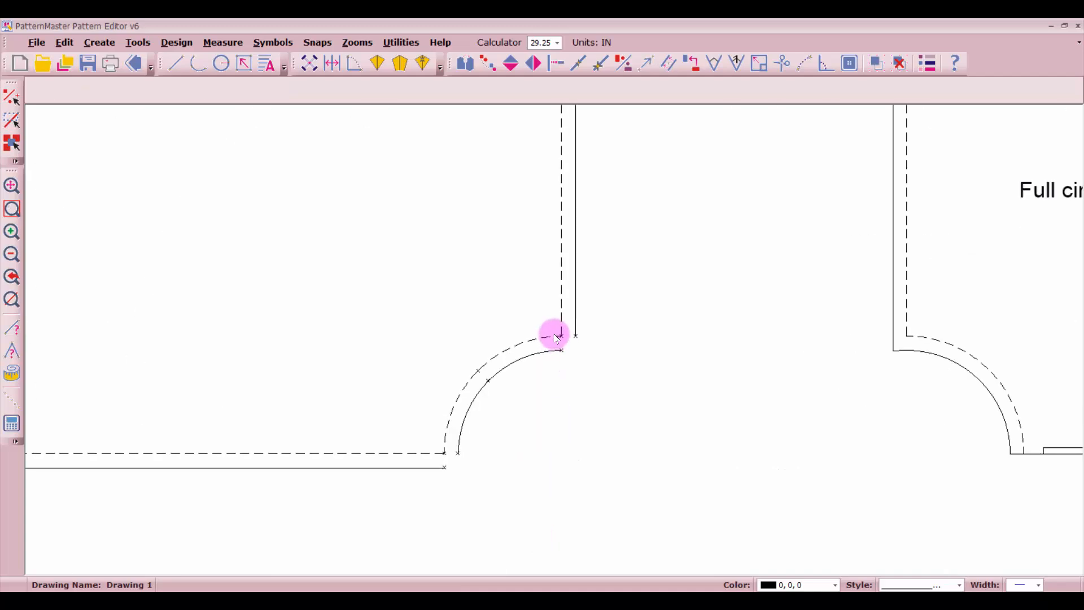
{"action": "scroll", "coordinate": [558, 337], "scroll_direction": "down", "scroll_amount": 1}
{"action": "left_click", "coordinate": [572, 321]}
{"action": "left_click", "coordinate": [554, 347]}
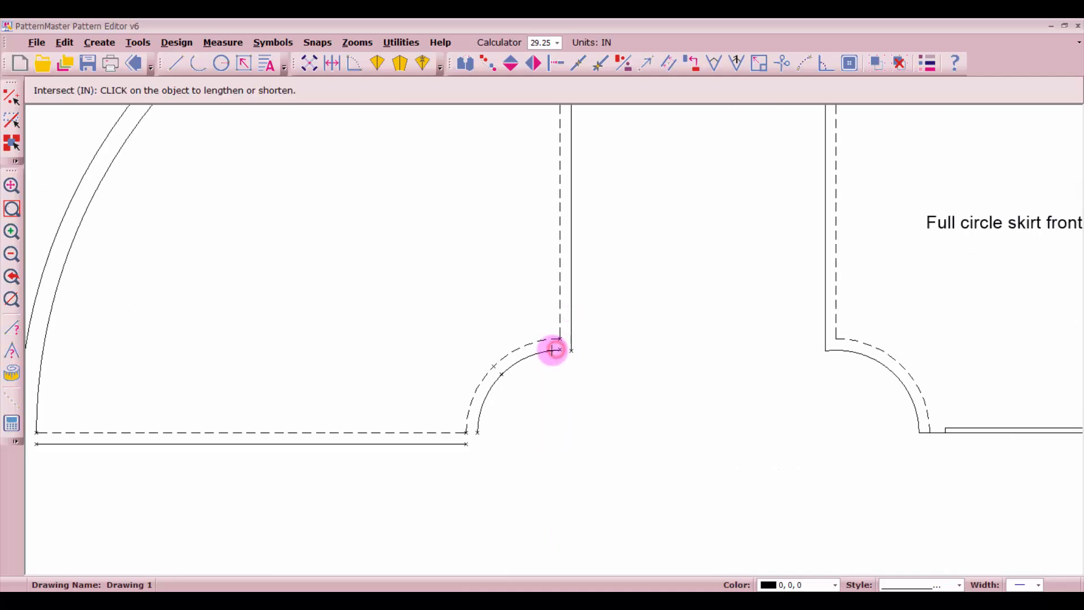
{"action": "left_click", "coordinate": [572, 342]}
{"action": "left_click", "coordinate": [569, 343]}
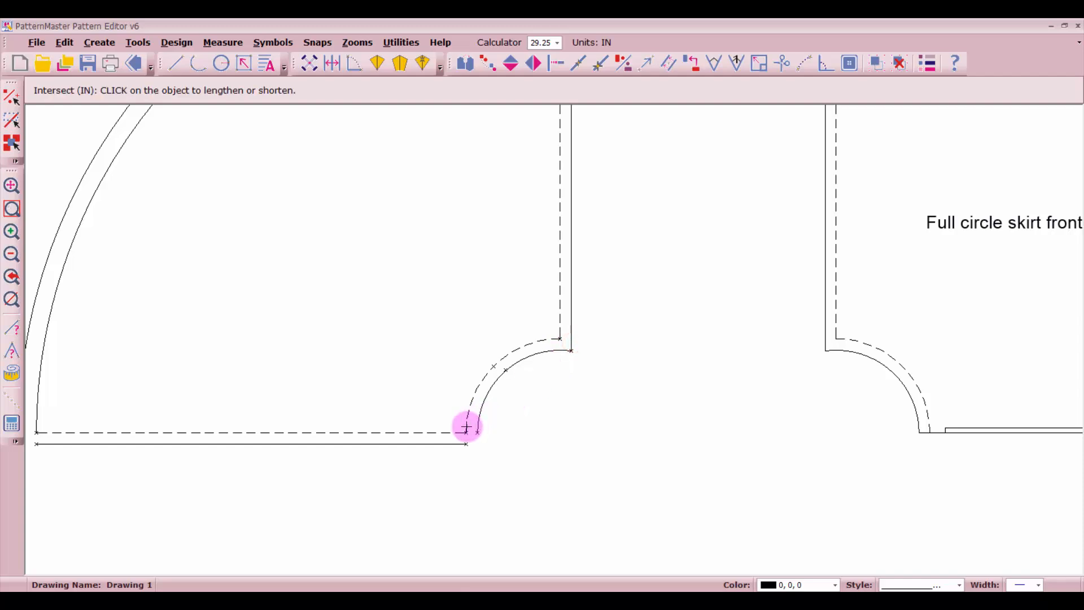
Extend the new quarter's offset horizontal line and offset inner arc until they meet at the lower waist corner.
{"action": "left_click", "coordinate": [447, 443]}
{"action": "left_click", "coordinate": [478, 420]}
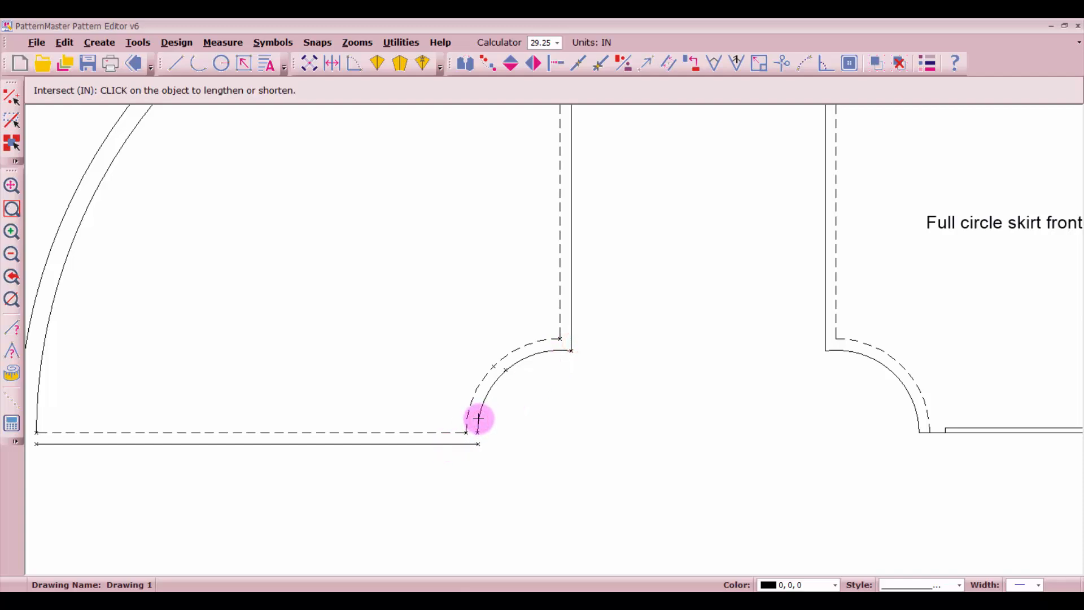
{"action": "left_click", "coordinate": [462, 442]}
{"action": "key", "text": "Escape"}
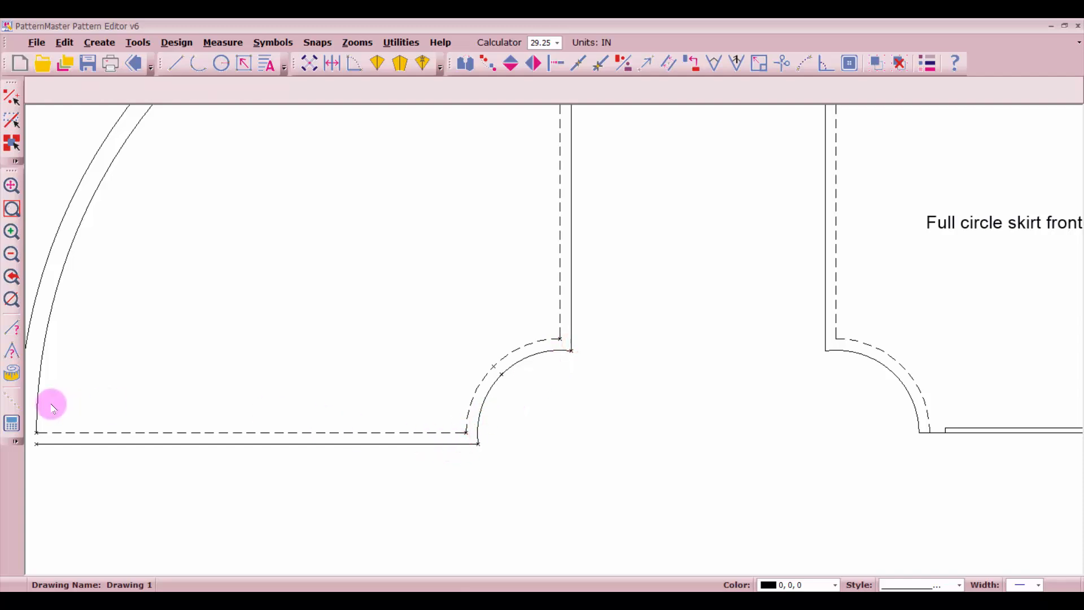
Extend the new quarter's offset outer arc and offset horizontal line until they meet at the lower hem corner.
{"action": "scroll", "coordinate": [52, 404], "scroll_direction": "down", "scroll_amount": 1}
{"action": "right_click", "coordinate": [515, 374]}
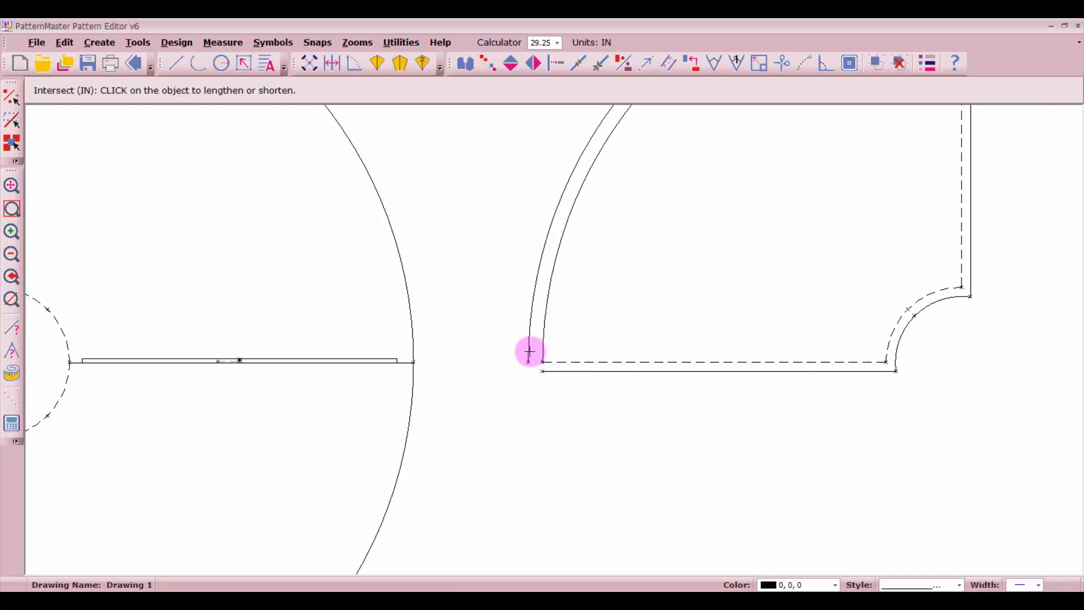
{"action": "left_click", "coordinate": [530, 353]}
{"action": "left_click", "coordinate": [559, 372]}
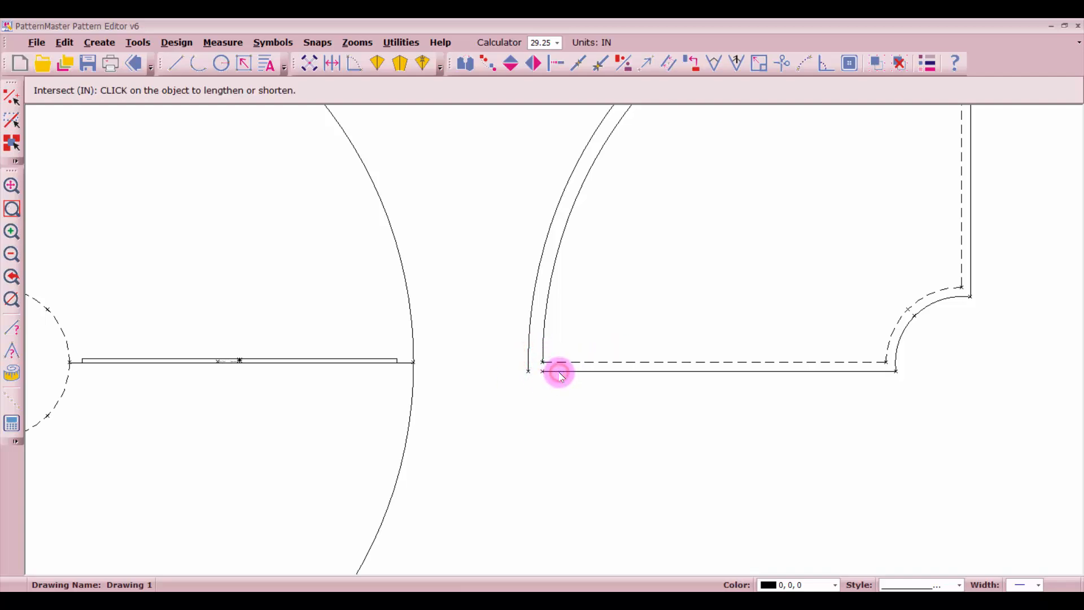
{"action": "left_click", "coordinate": [552, 370]}
{"action": "left_click", "coordinate": [527, 351]}
{"action": "scroll", "coordinate": [555, 337], "scroll_direction": "down", "scroll_amount": 2}
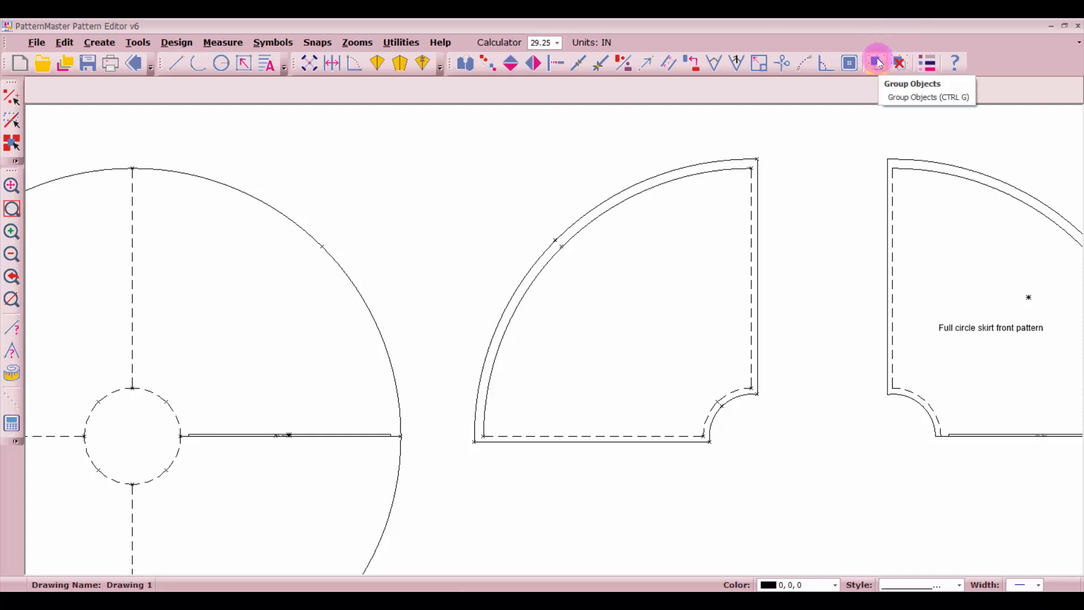
Place a horizontal Two-way Grain symbol 22 inches long inside the new quarter, just above its lower dashed seam line.
{"action": "left_click", "coordinate": [849, 64]}
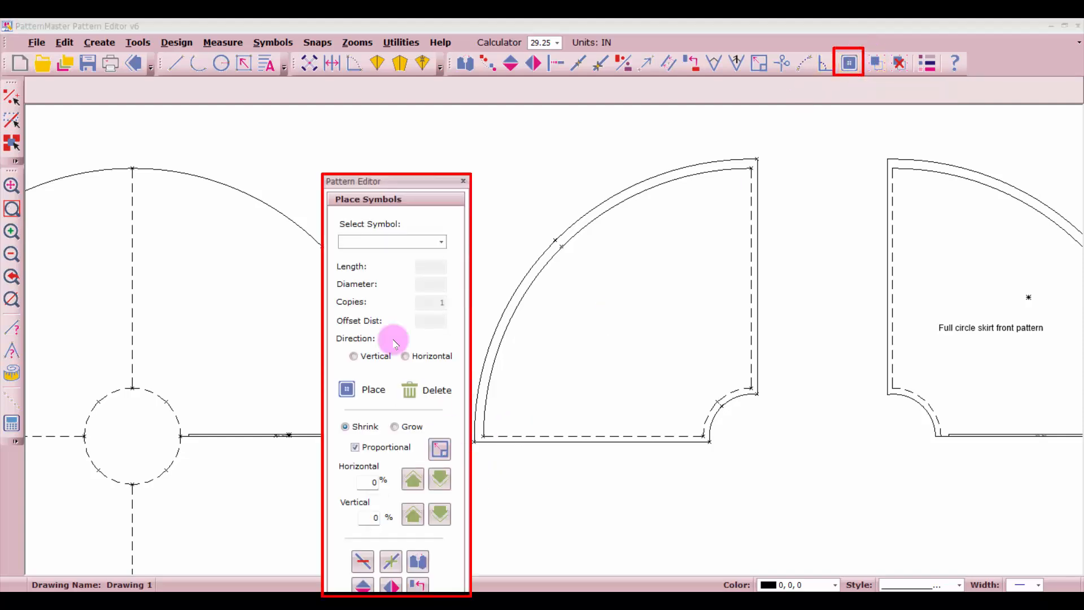
{"action": "left_click", "coordinate": [442, 243]}
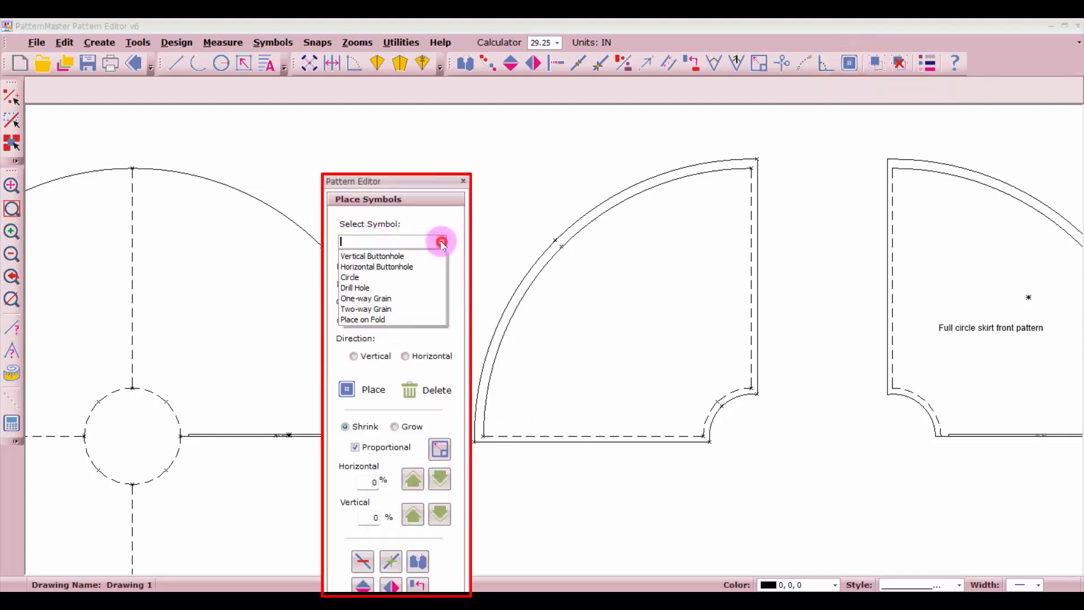
{"action": "left_click", "coordinate": [386, 310]}
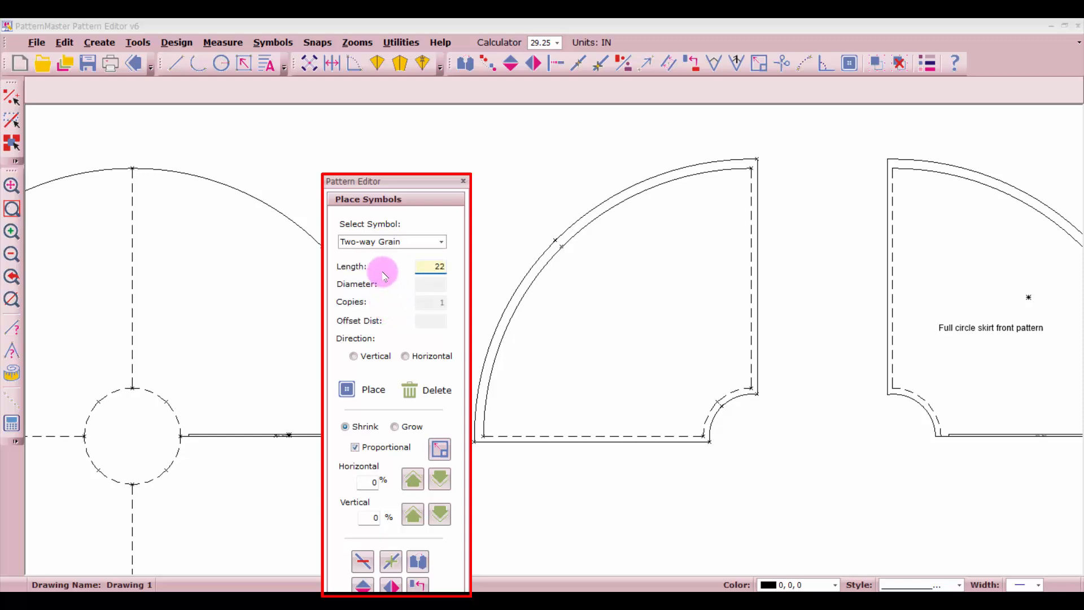
{"action": "left_click", "coordinate": [354, 356]}
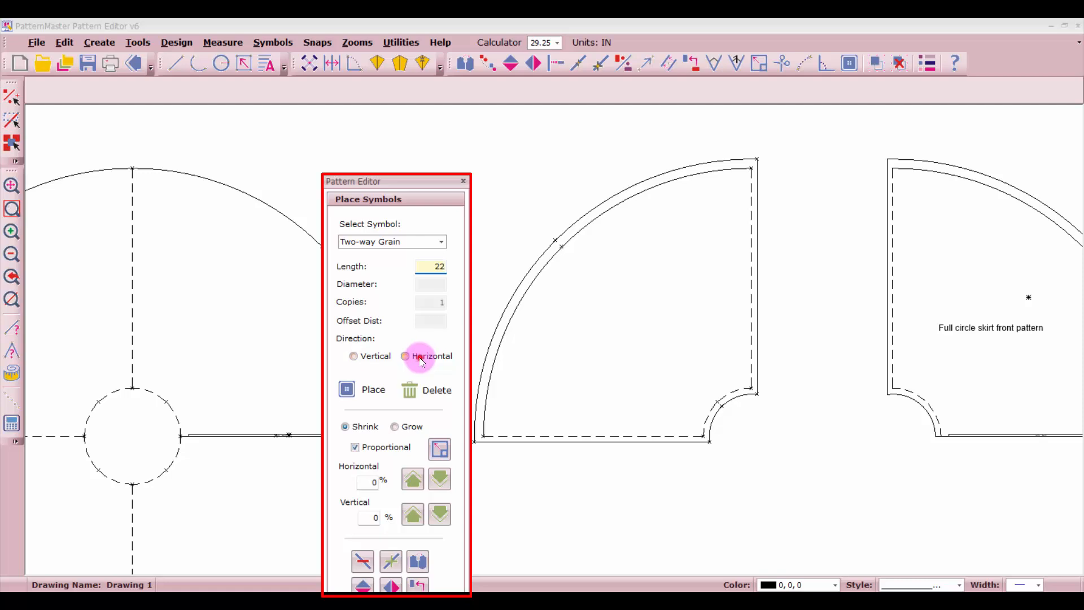
{"action": "left_click", "coordinate": [421, 360]}
{"action": "left_click", "coordinate": [362, 389]}
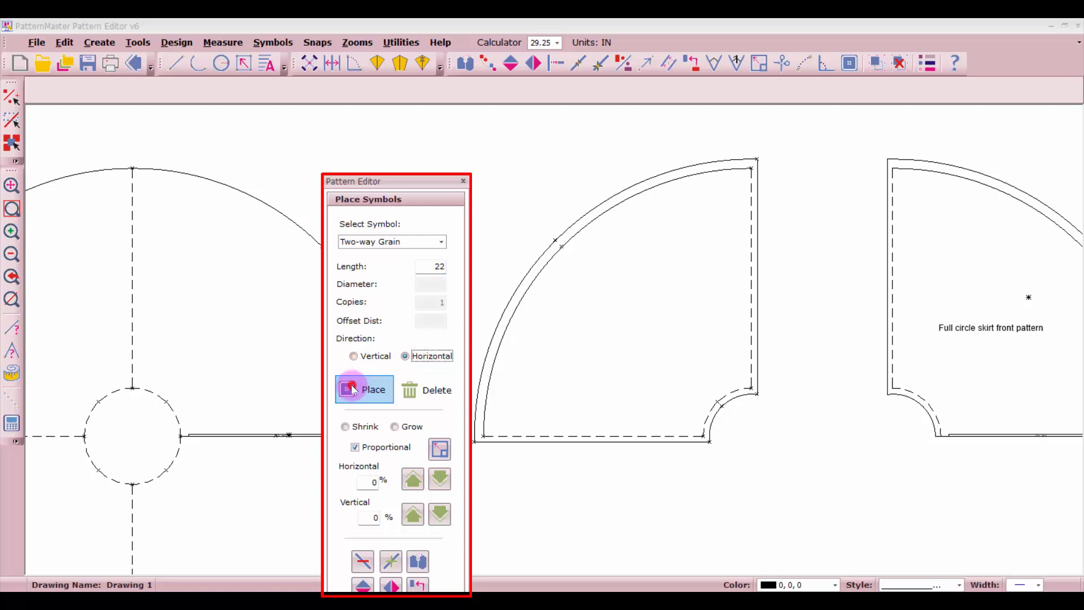
{"action": "left_click", "coordinate": [490, 418]}
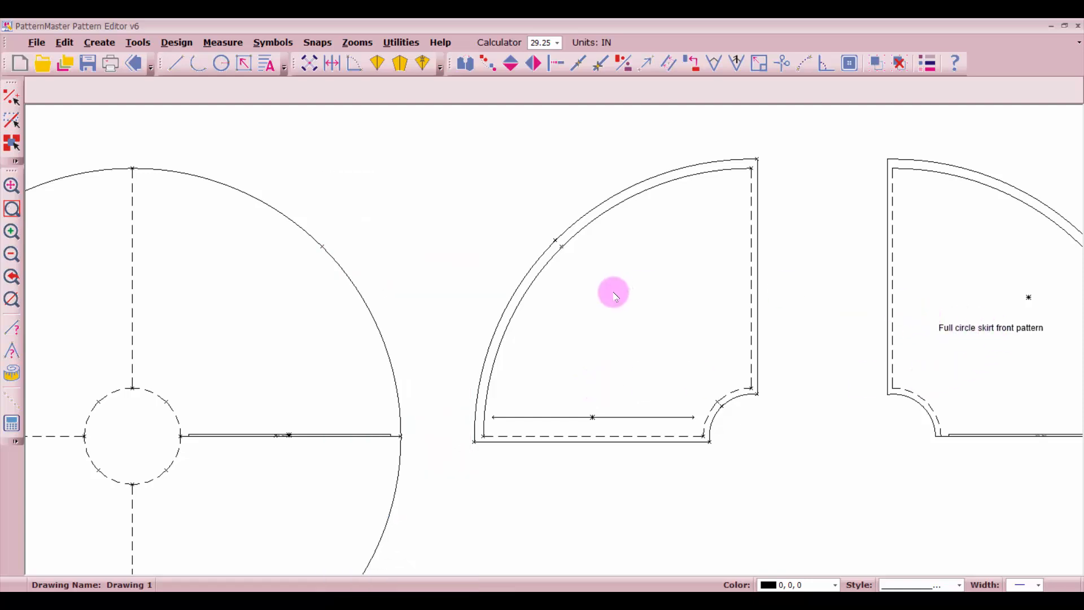
Label the new quarter "Full circle skirt back pattern" with "Cut 2" on a second line, and group all of its objects.
{"action": "left_click", "coordinate": [583, 335]}
{"action": "key", "text": "t"}
{"action": "key", "text": "e"}
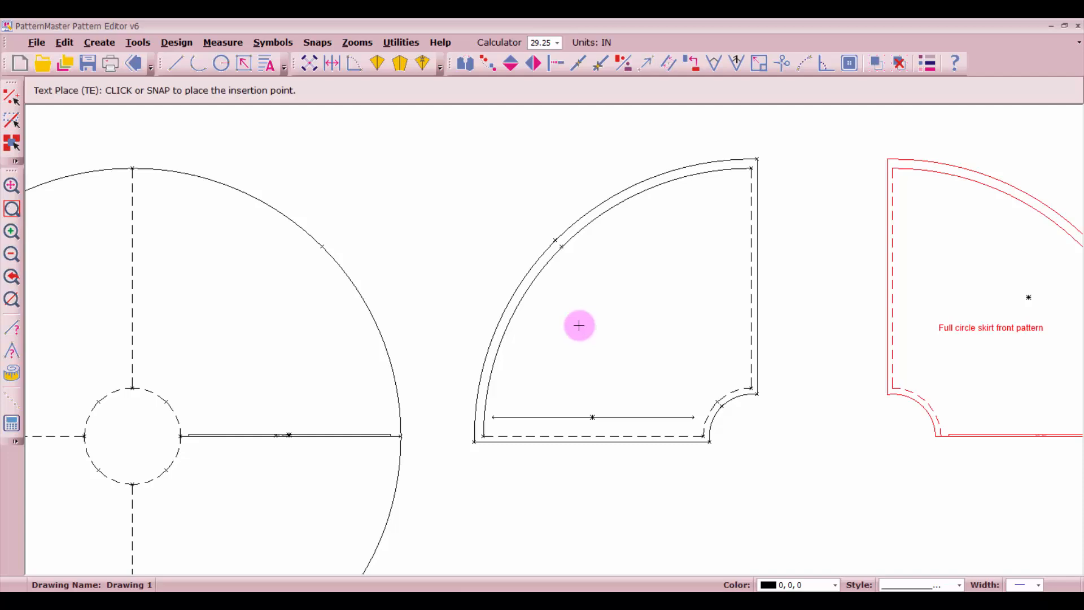
{"action": "left_click", "coordinate": [536, 356]}
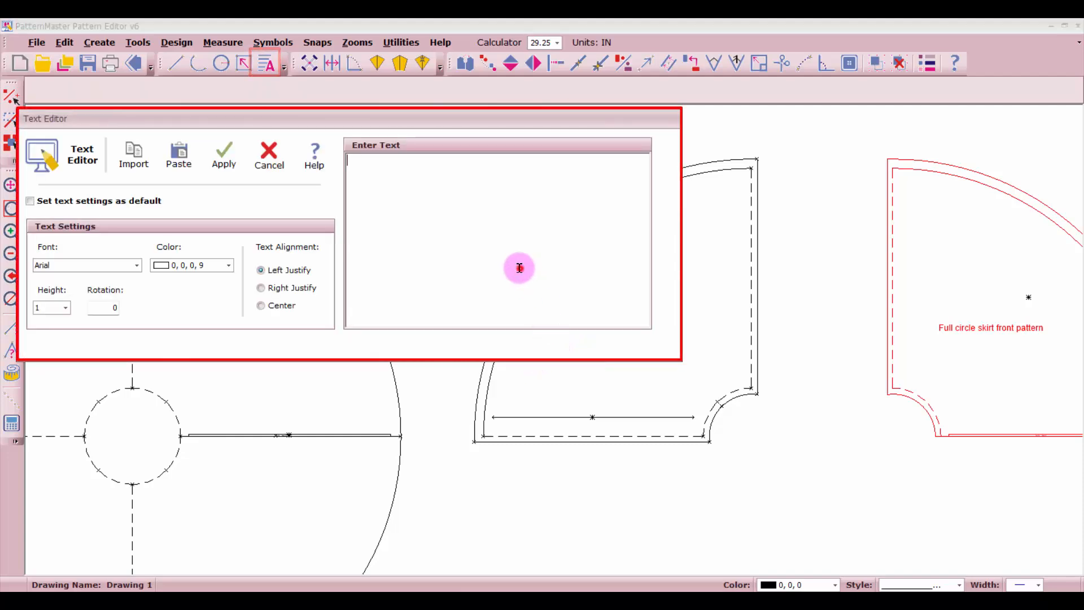
{"action": "type", "text": "Full circle skirt back pattern"}
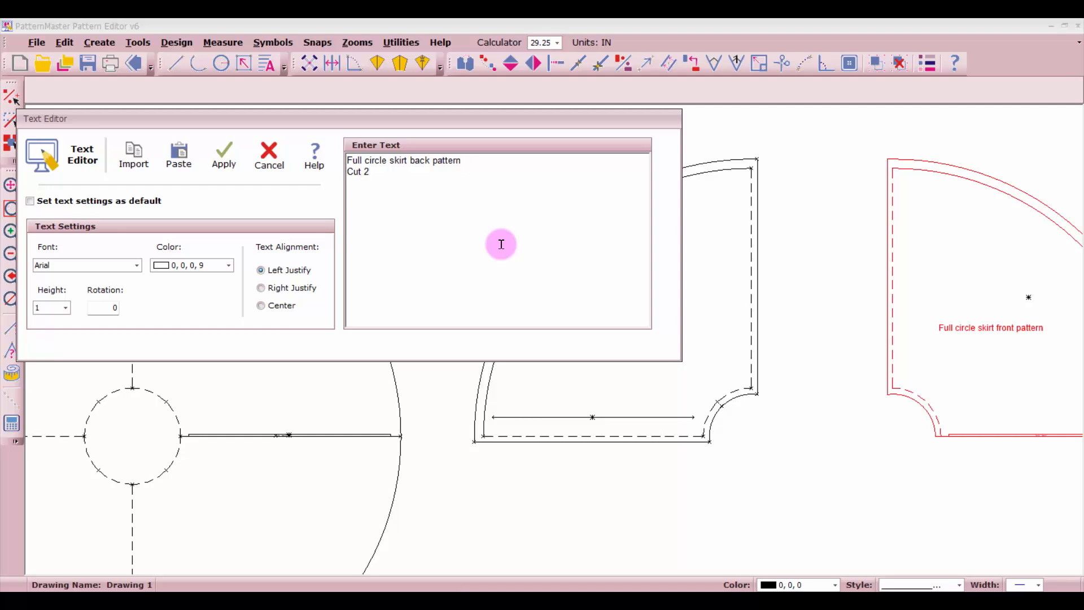
{"action": "left_click", "coordinate": [220, 155]}
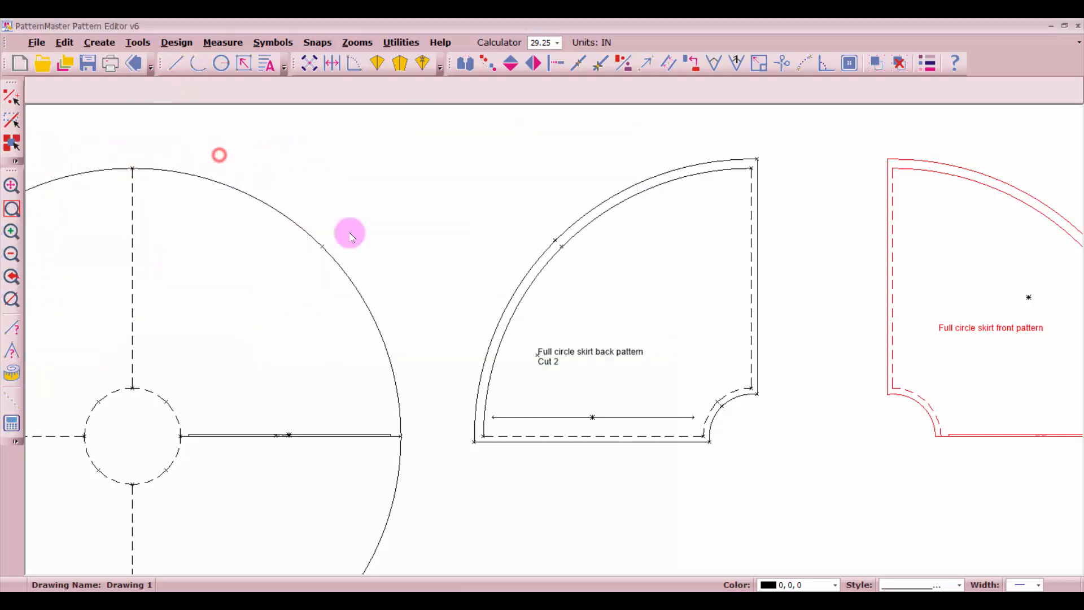
{"action": "left_click_drag", "start_coordinate": [432, 136], "coordinate": [791, 511]}
{"action": "left_click", "coordinate": [877, 63]}
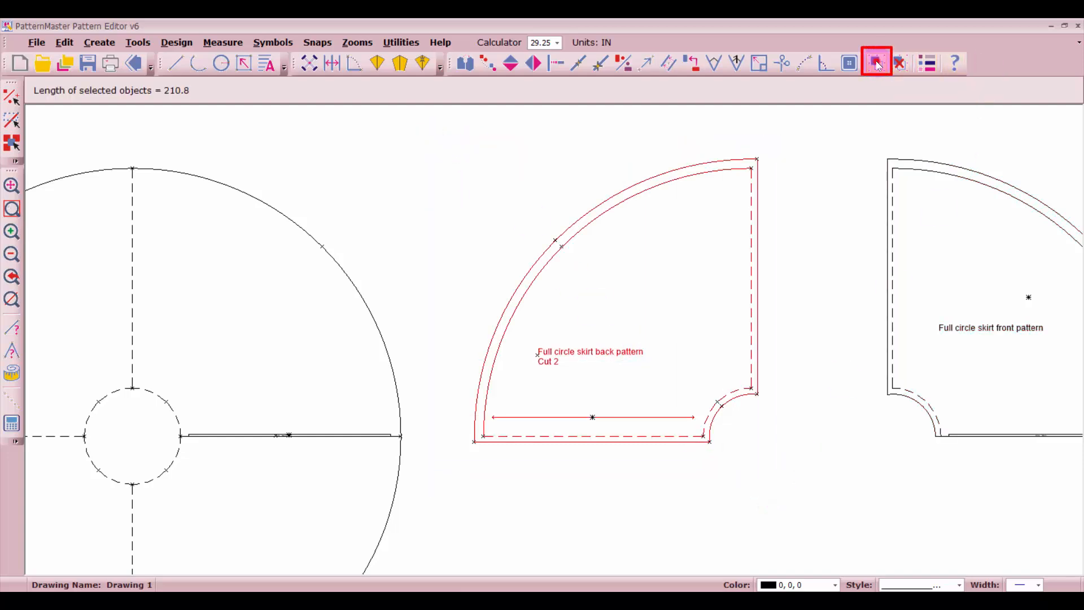
Ungroup the front piece and add "Cut 1 on fold" as a second line to its text label.
{"action": "left_click", "coordinate": [991, 348]}
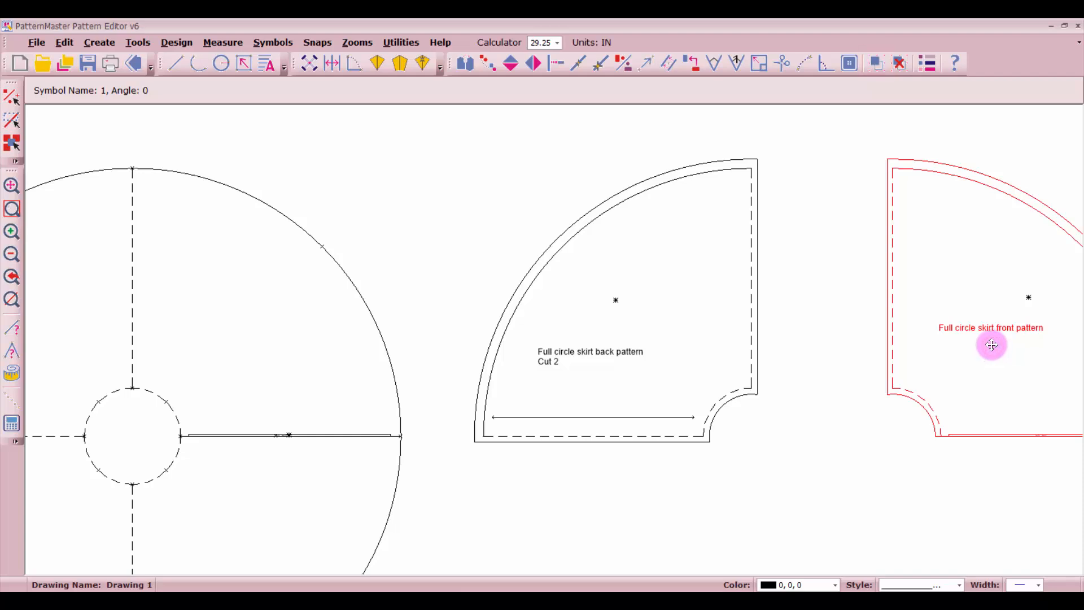
{"action": "scroll", "coordinate": [992, 328], "scroll_direction": "down", "scroll_amount": 1}
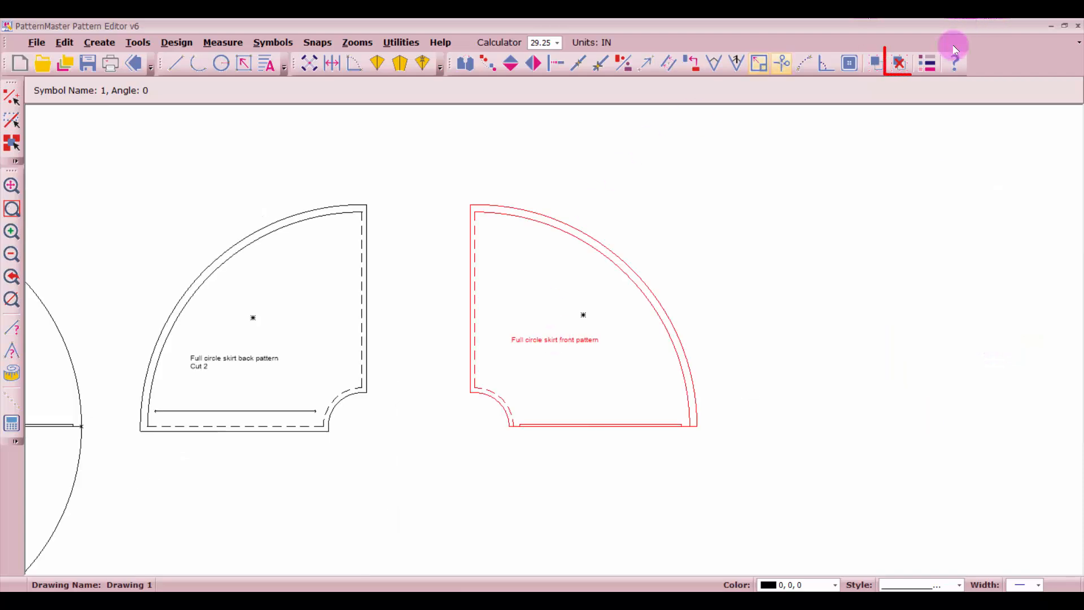
{"action": "left_click", "coordinate": [900, 64]}
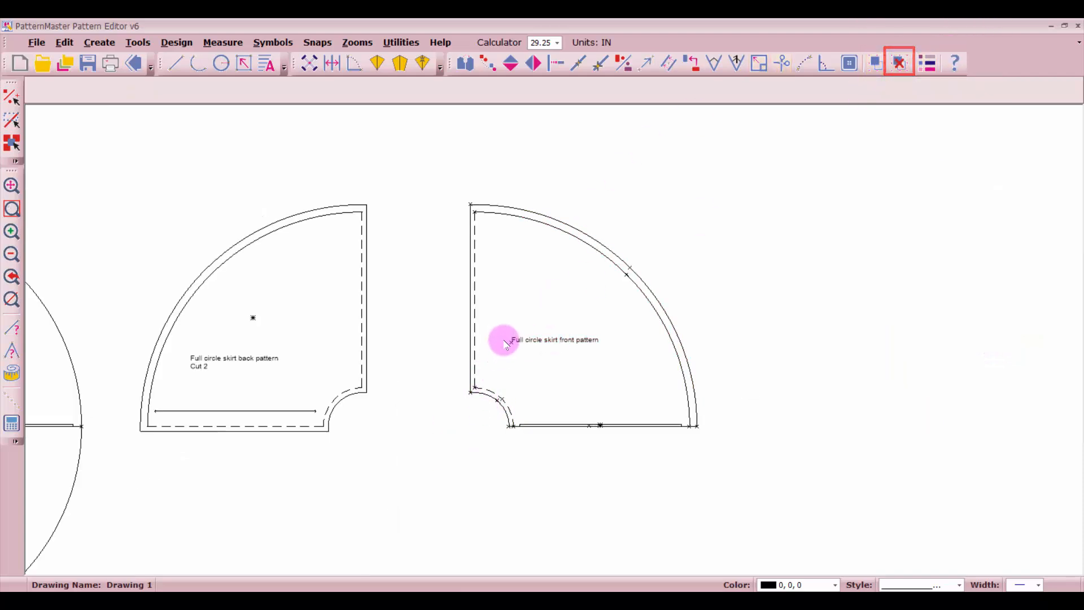
{"action": "left_click_drag", "start_coordinate": [503, 334], "coordinate": [530, 355]}
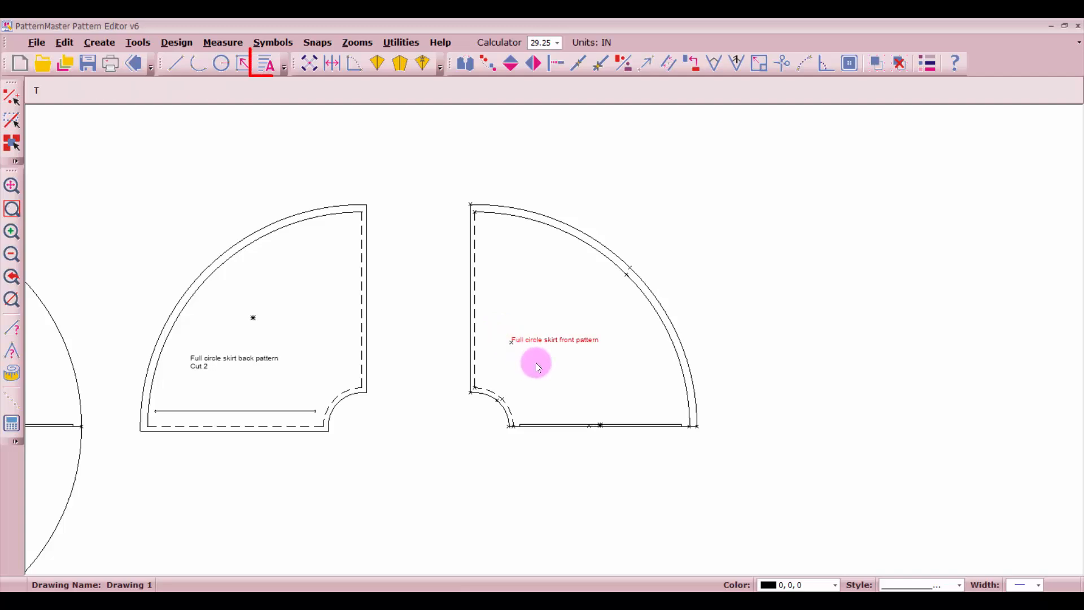
{"action": "key", "text": "Return"}
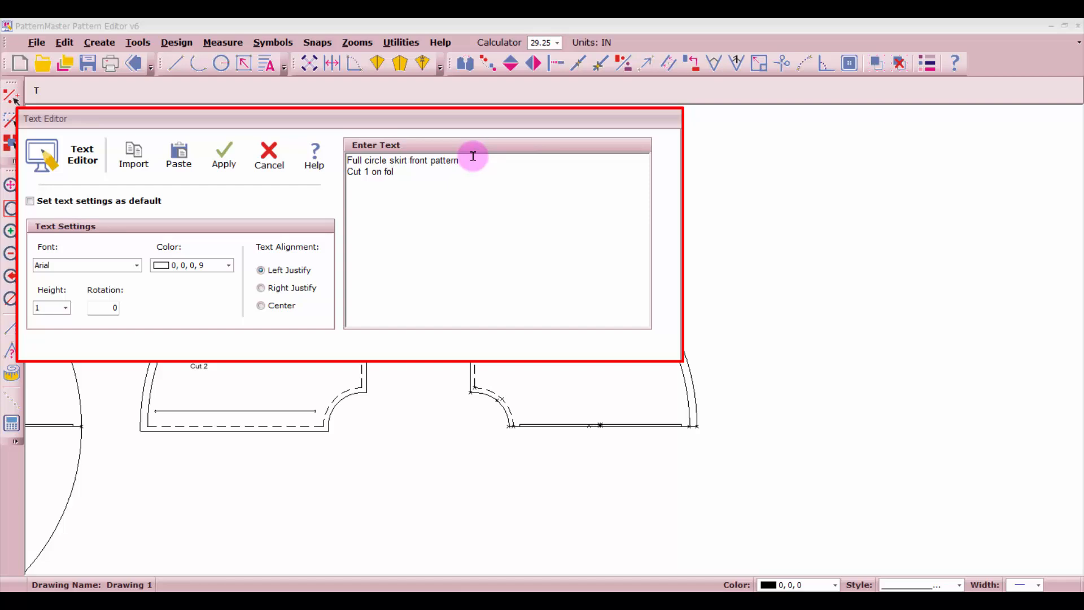
{"action": "type", "text": "d"}
{"action": "left_click", "coordinate": [224, 155]}
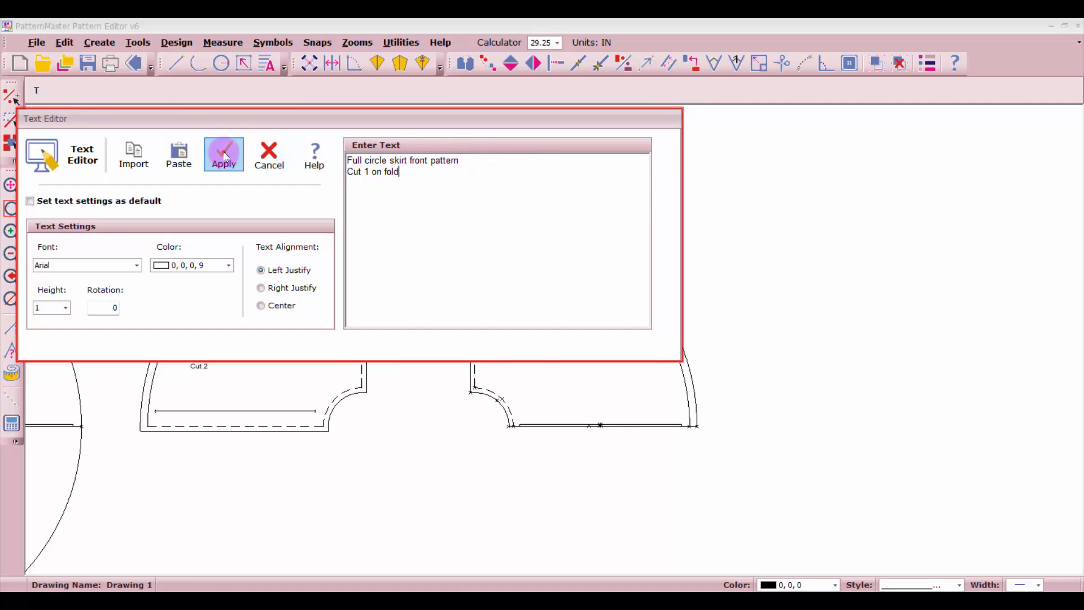
Group all objects of the front piece, including its edited label, into one object again.
{"action": "left_click_drag", "start_coordinate": [421, 144], "coordinate": [750, 499]}
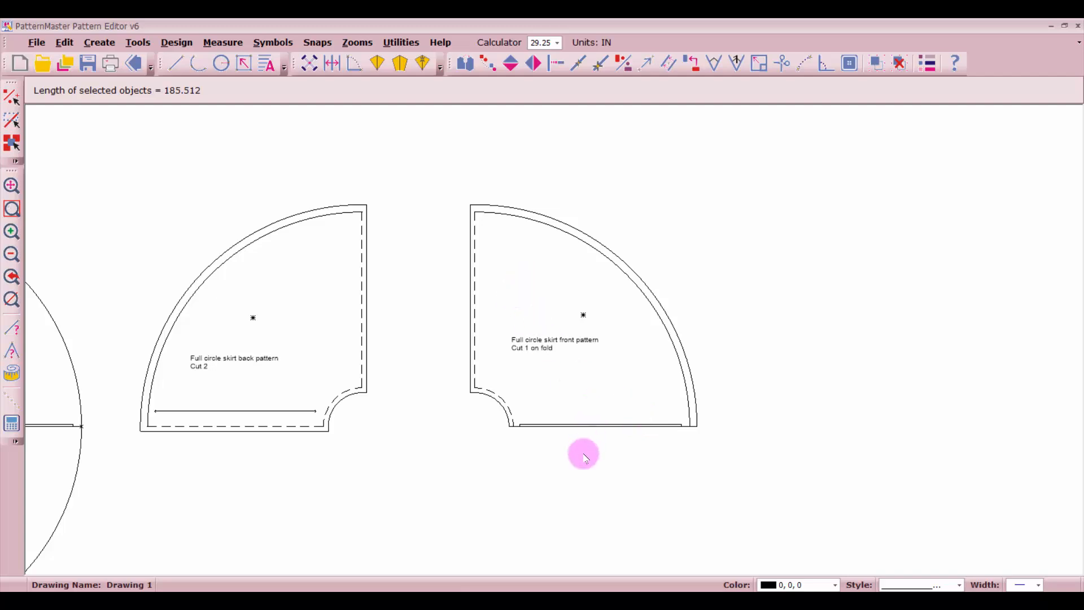
{"action": "scroll", "coordinate": [551, 339], "scroll_direction": "down", "scroll_amount": 1}
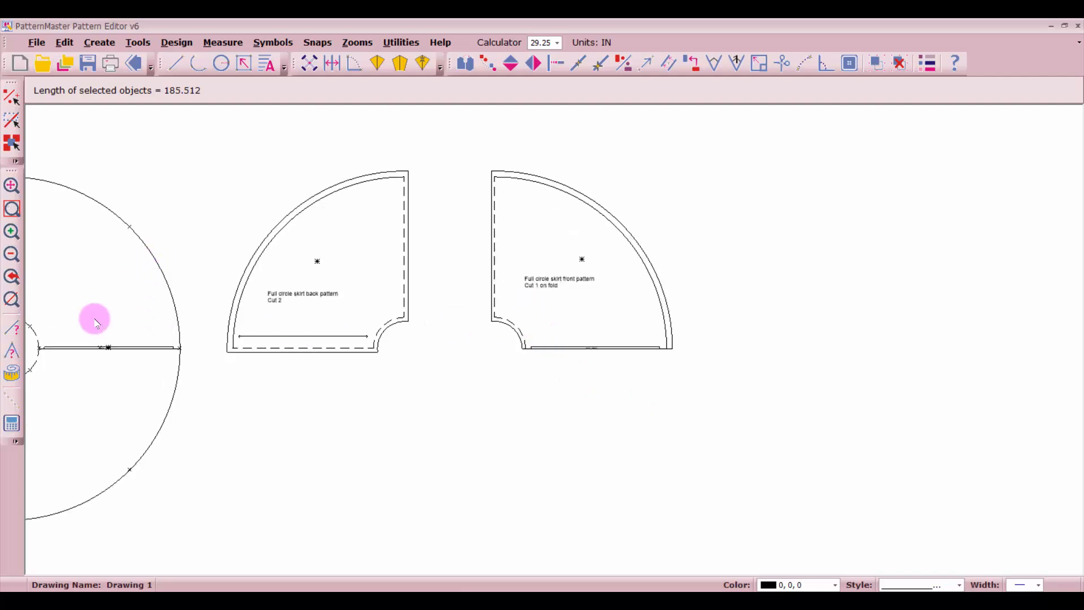
{"action": "scroll", "coordinate": [94, 414], "scroll_direction": "down", "scroll_amount": 1}
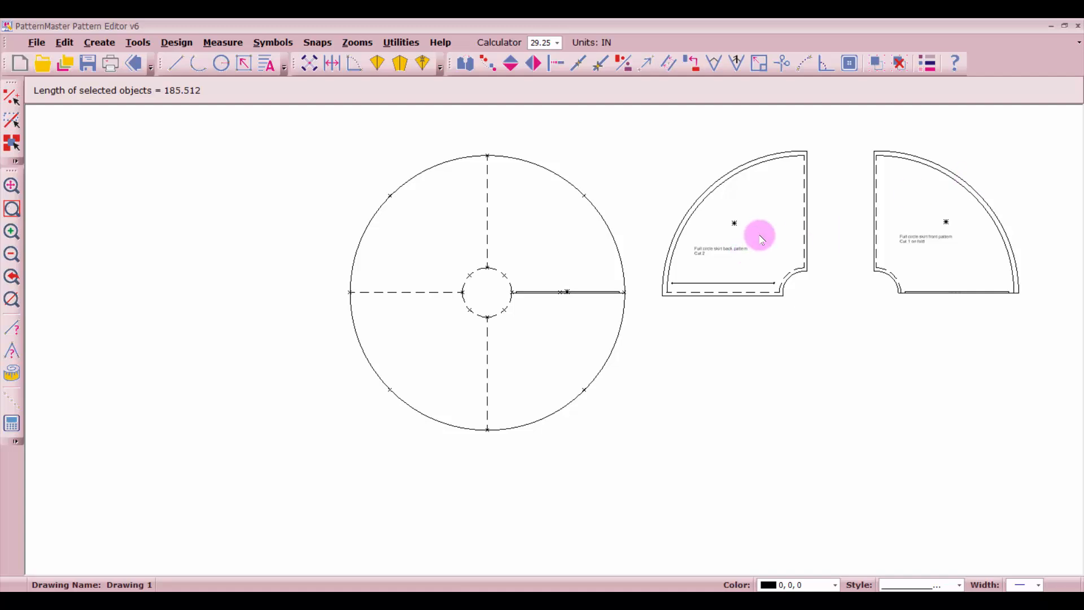